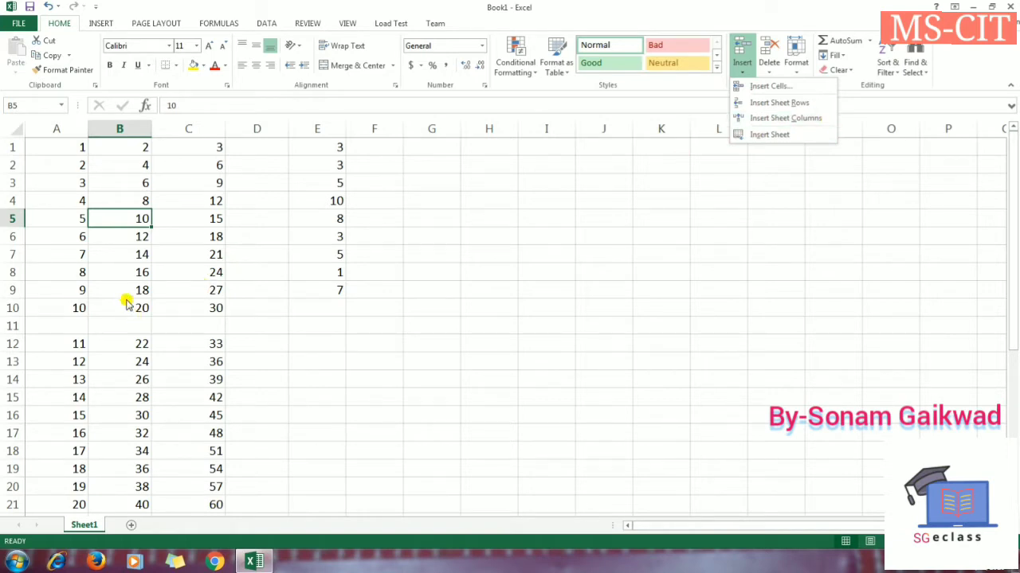
# Insert a blank sheet row above row 3, the row holding the values 3, 6 and 9
pyautogui.click(125, 303)
pyautogui.click(12, 182)
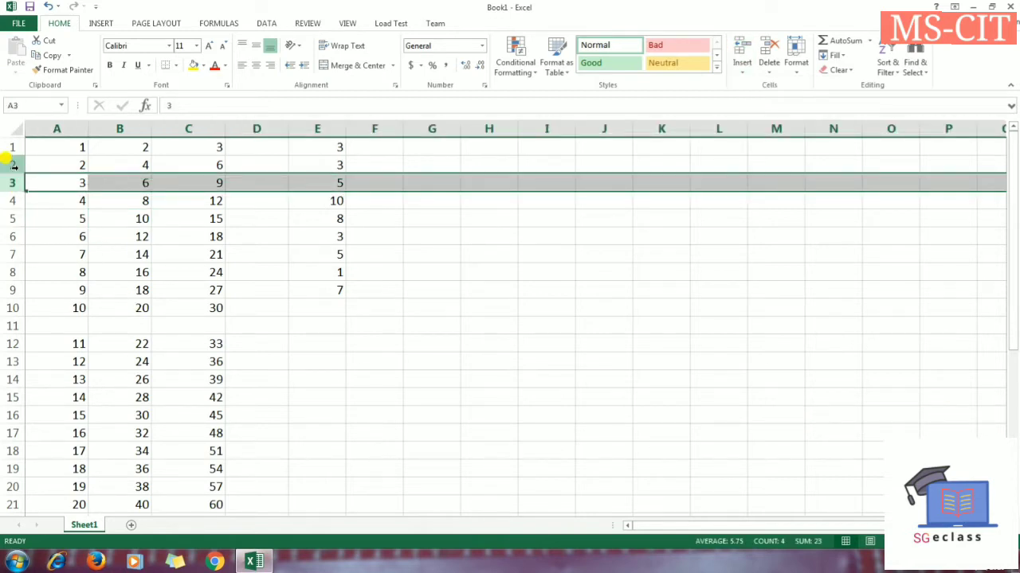
pyautogui.click(13, 165)
pyautogui.click(12, 181)
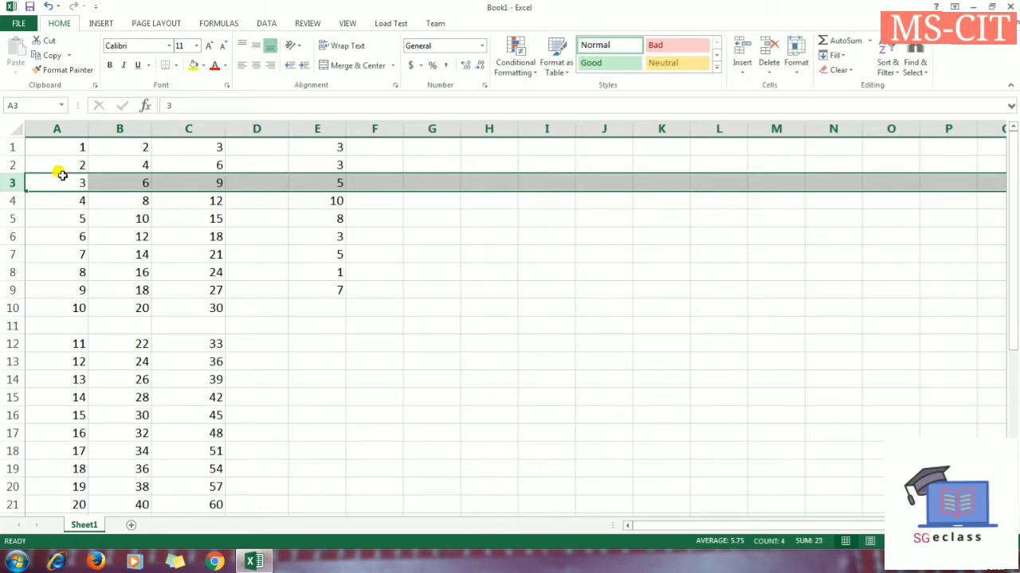
pyautogui.click(72, 271)
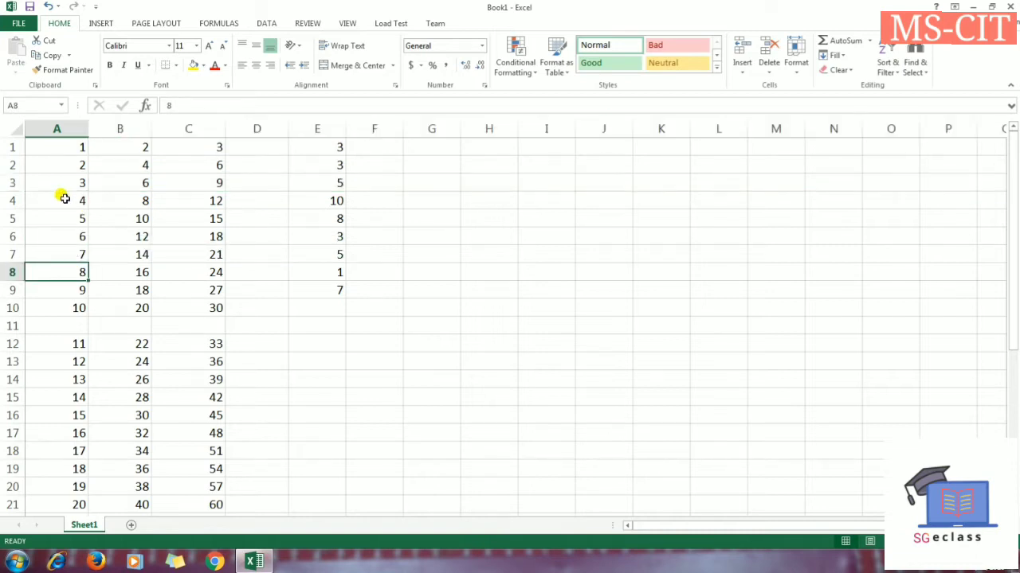
pyautogui.click(10, 183)
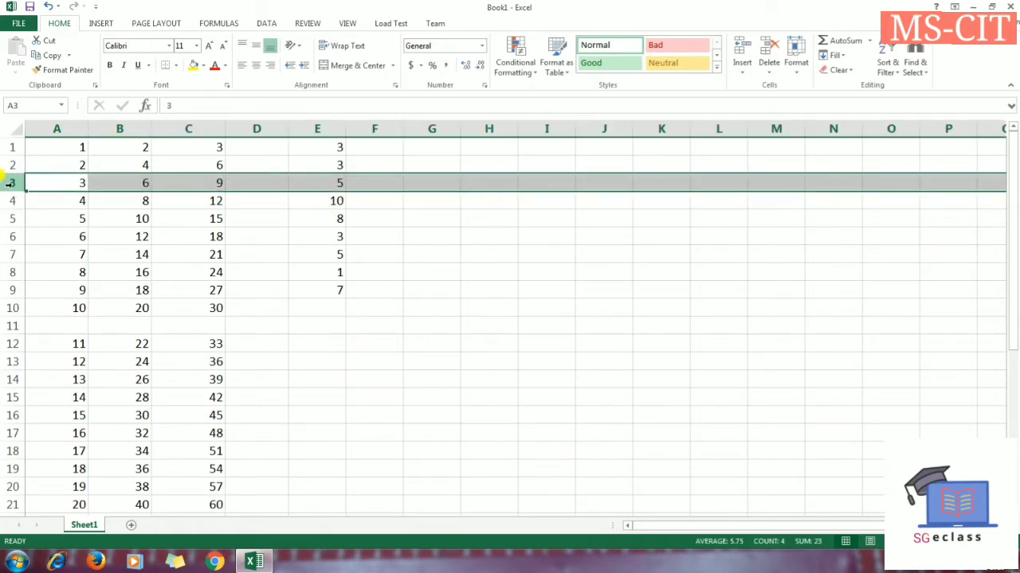
pyautogui.click(741, 72)
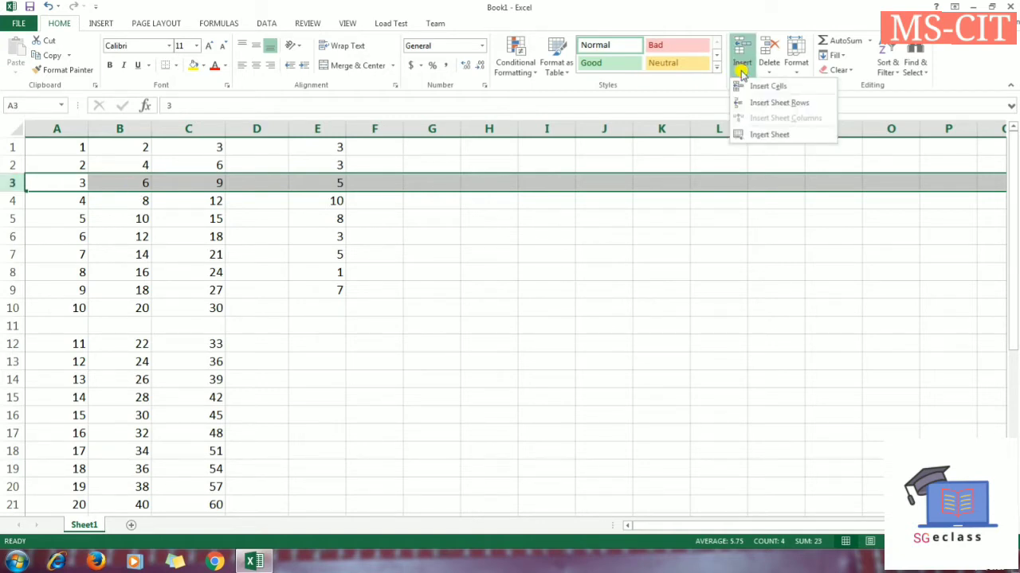
pyautogui.click(757, 107)
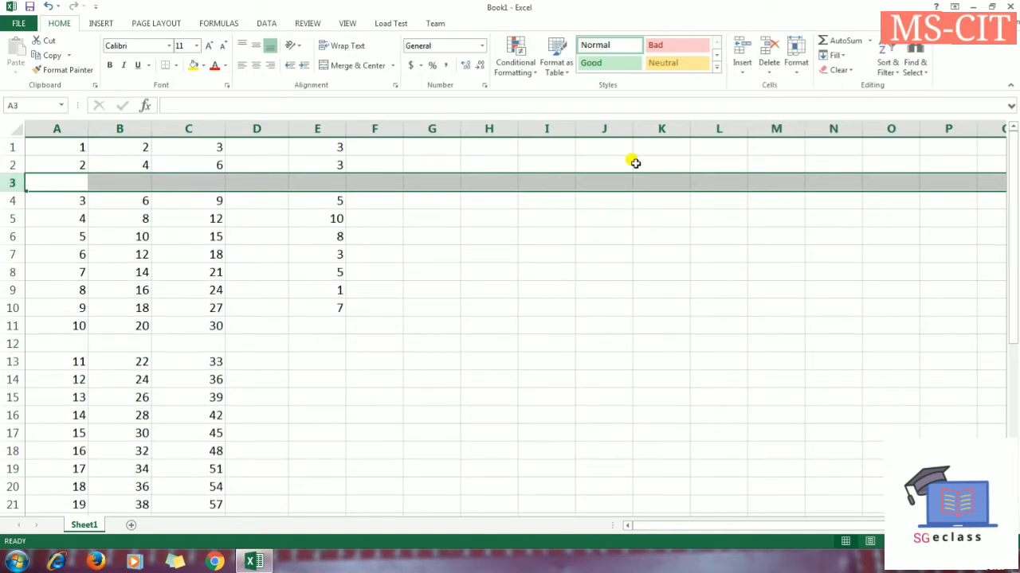
pyautogui.click(68, 248)
pyautogui.click(364, 185)
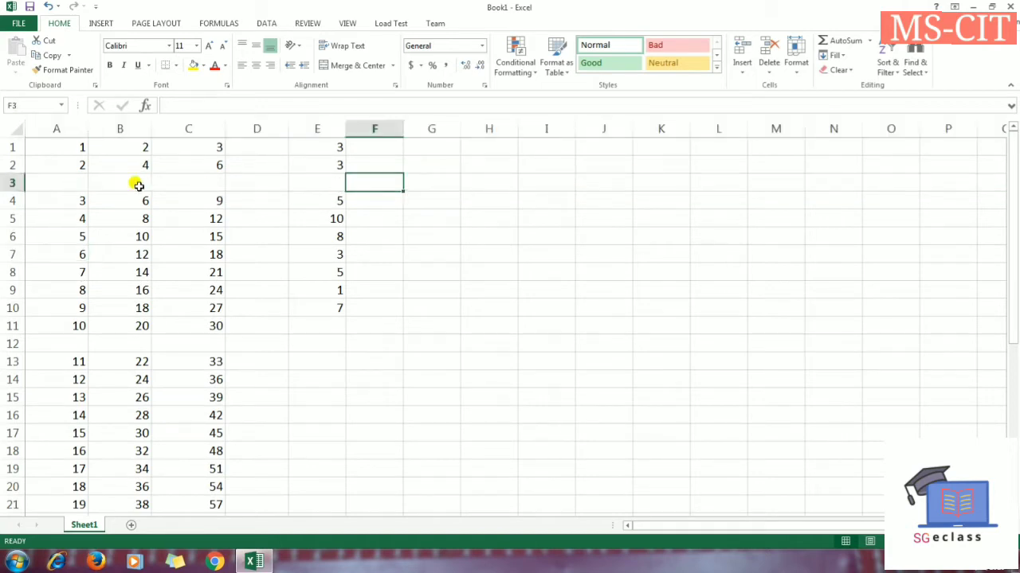
pyautogui.click(75, 183)
pyautogui.click(291, 184)
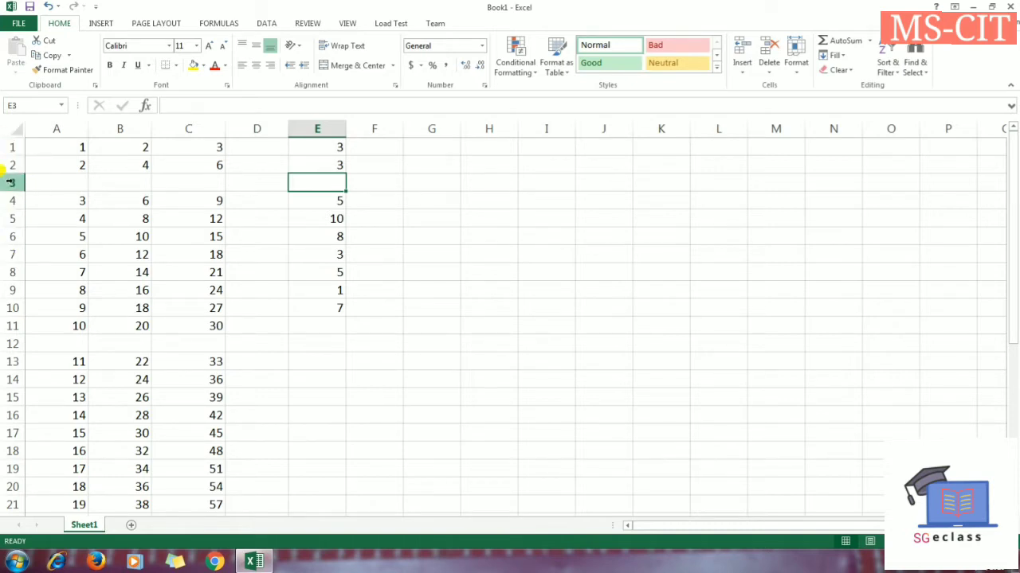
pyautogui.click(32, 200)
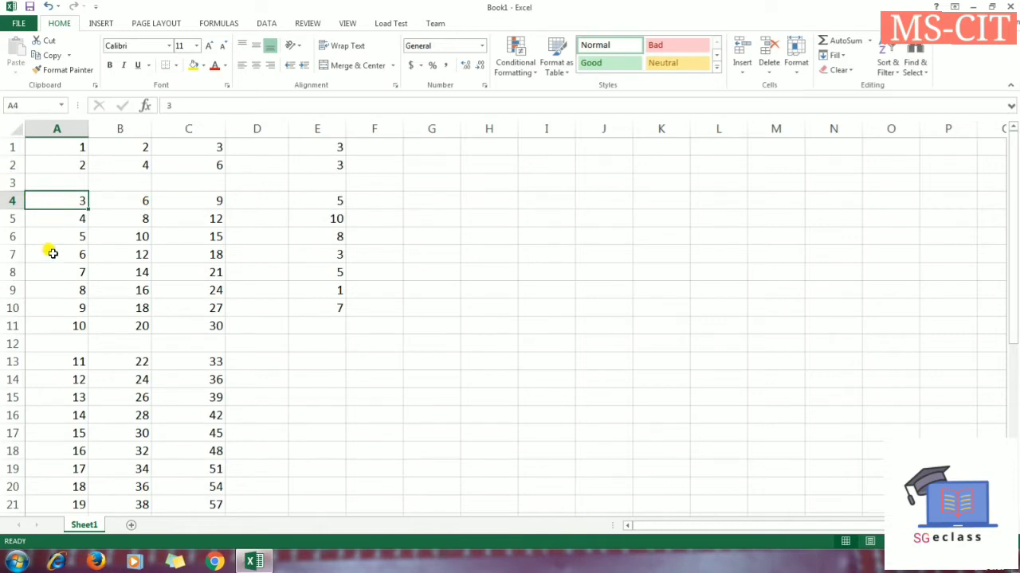
pyautogui.click(35, 184)
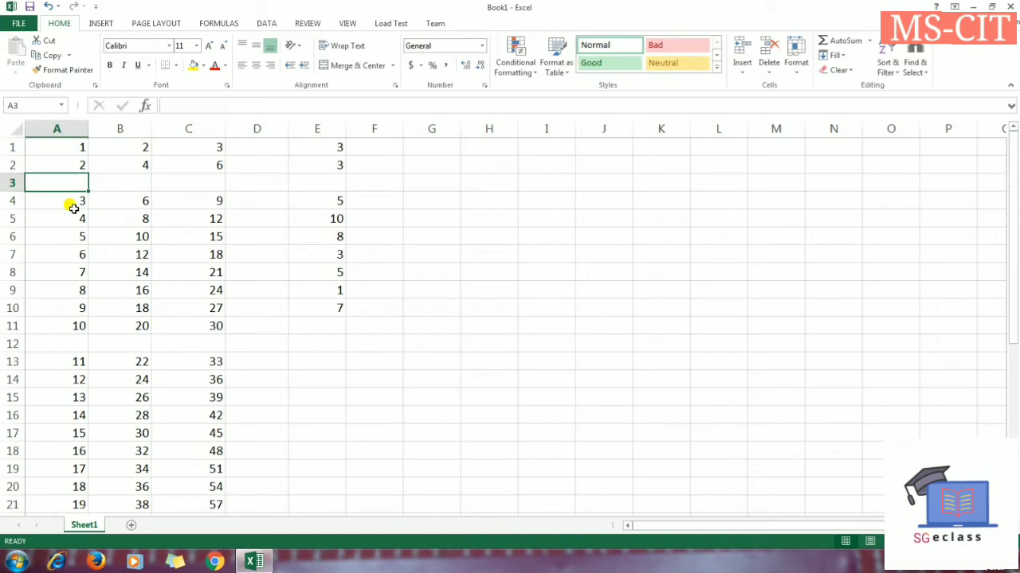
pyautogui.click(111, 219)
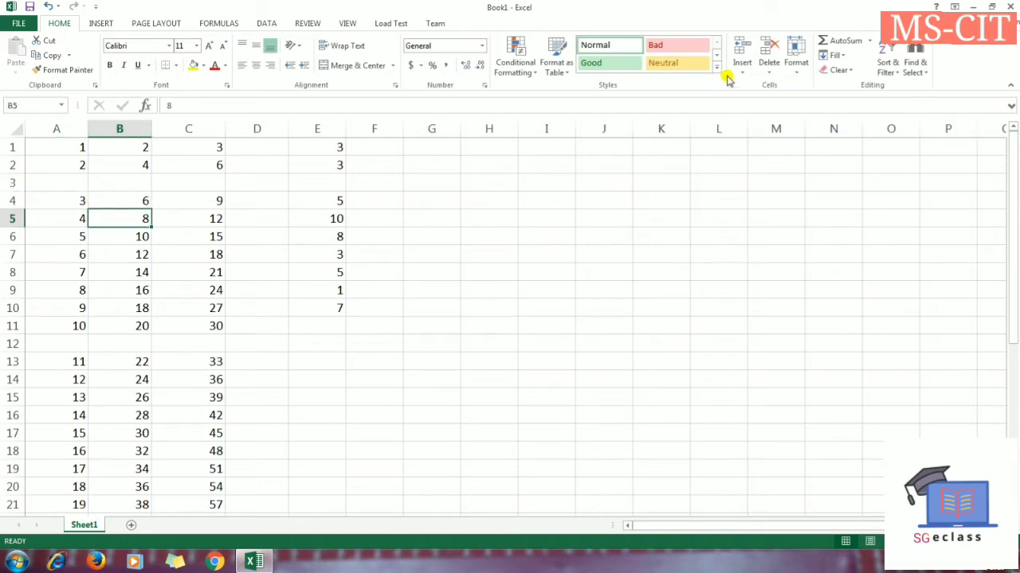
# Insert a blank sheet column before column B, between the first two number series
pyautogui.click(122, 127)
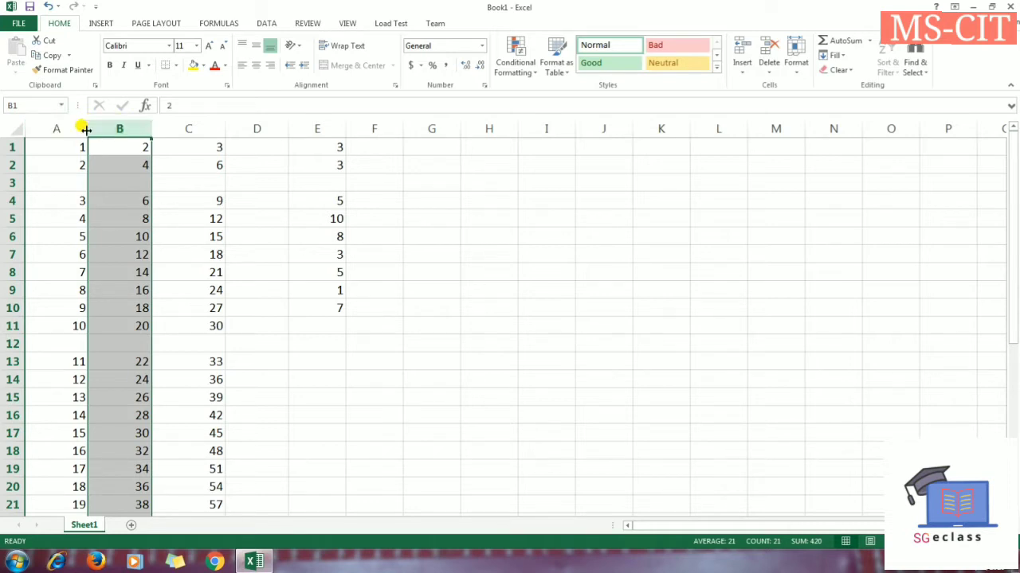
pyautogui.click(190, 211)
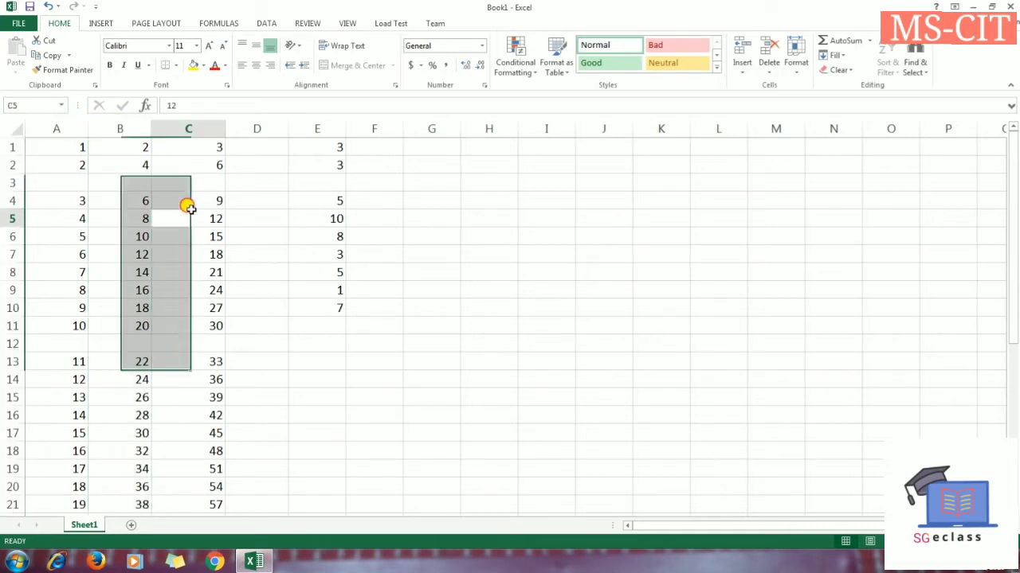
pyautogui.click(121, 128)
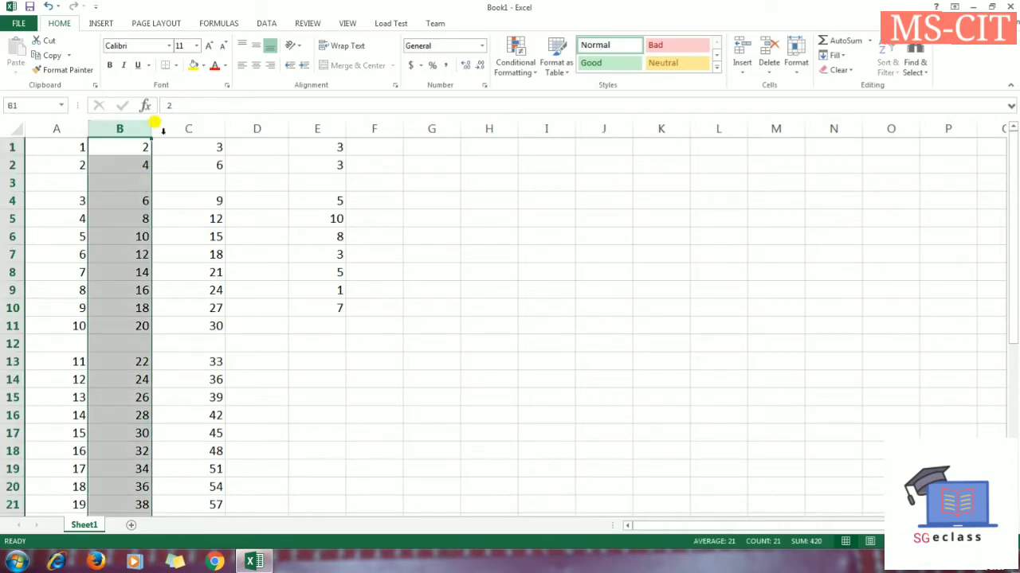
pyautogui.click(740, 70)
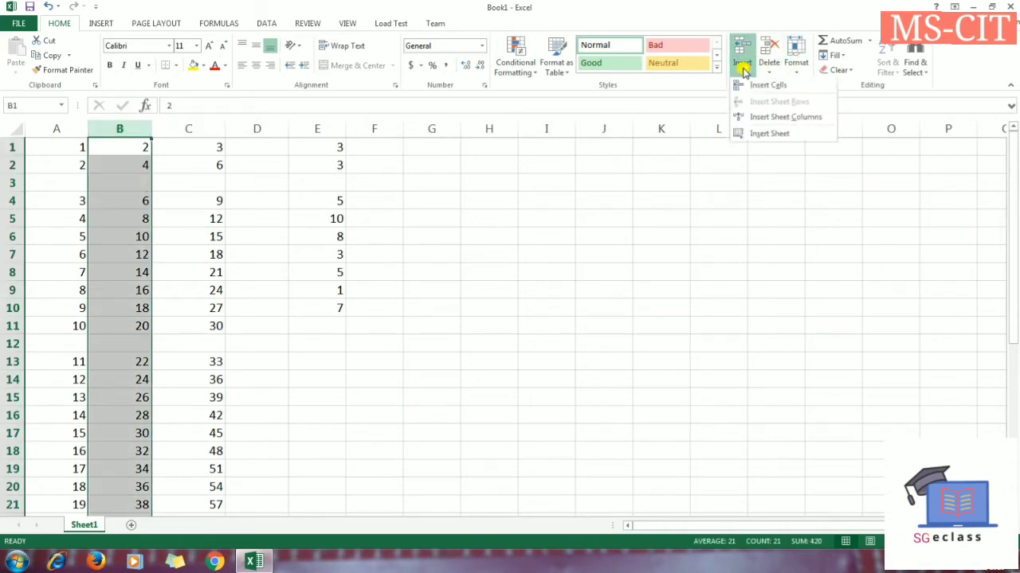
pyautogui.click(779, 118)
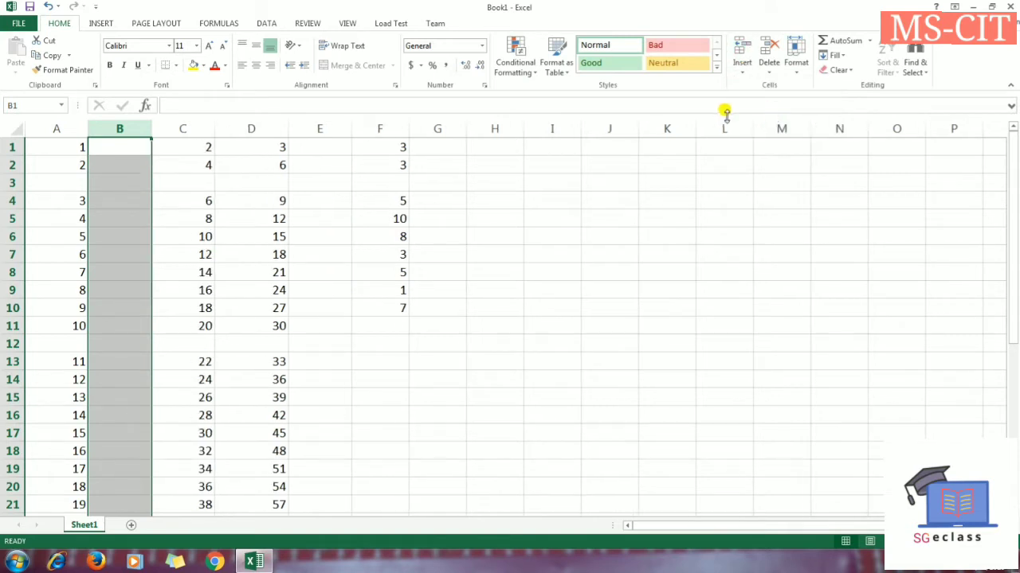
pyautogui.click(202, 250)
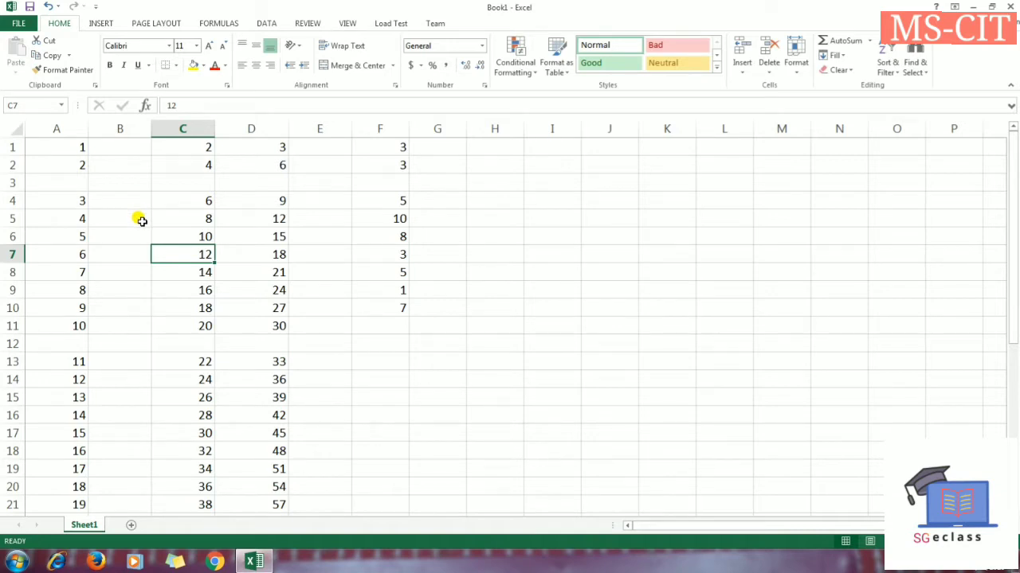
# Add three blank worksheets to the workbook: one after Sheet1, and two more between Sheet1 and that new sheet
pyautogui.click(741, 67)
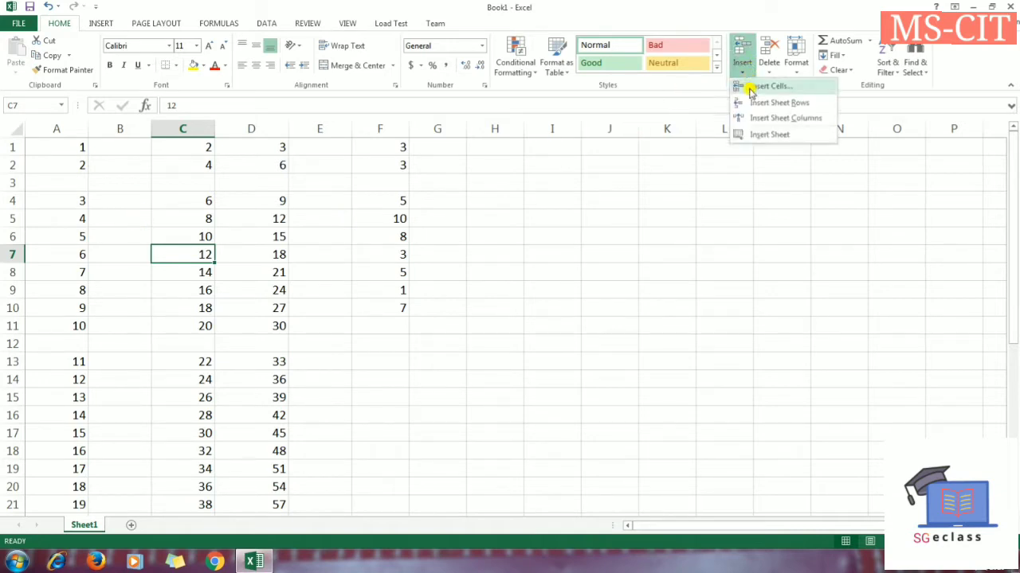
pyautogui.click(133, 528)
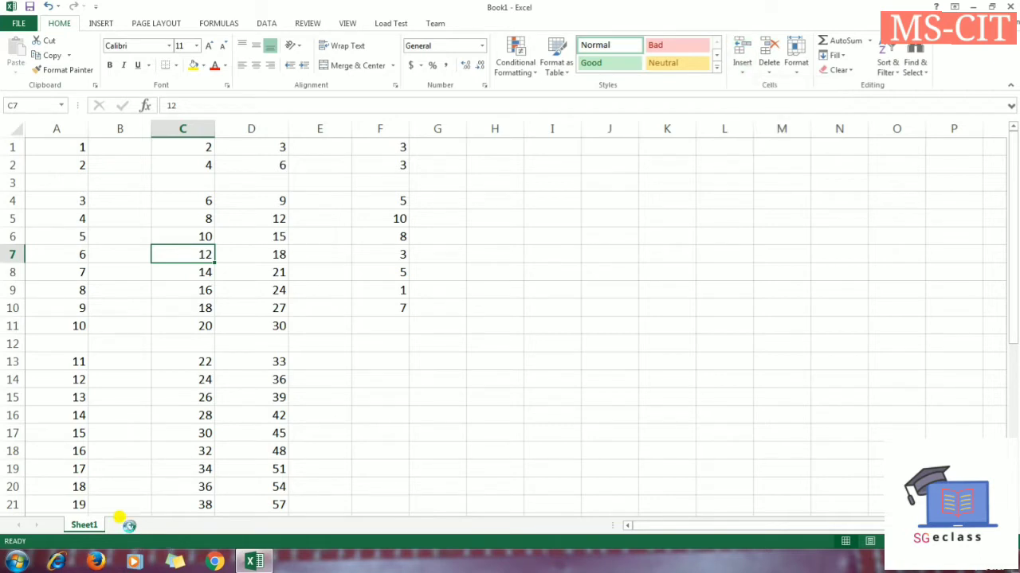
pyautogui.click(131, 528)
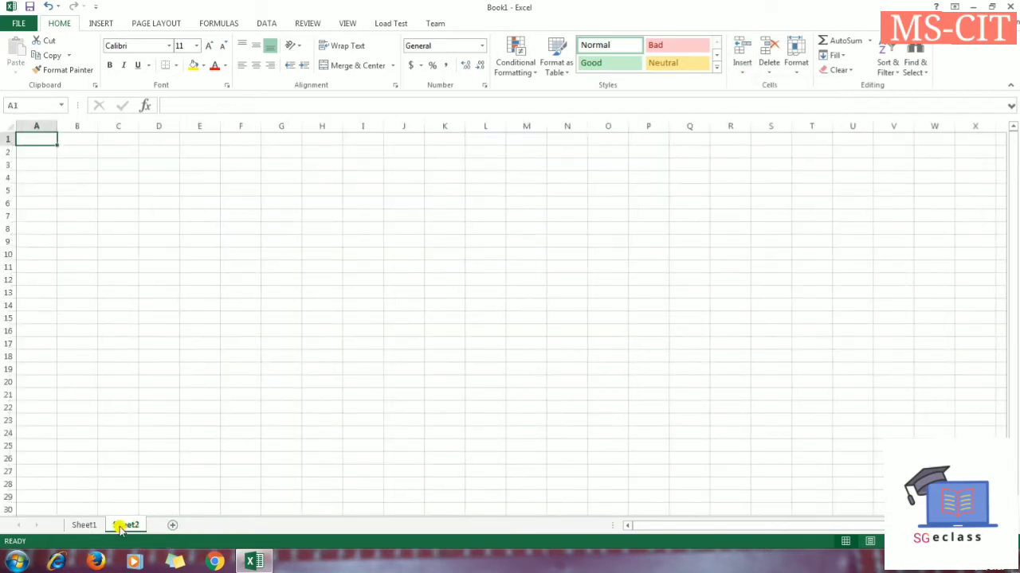
pyautogui.click(744, 68)
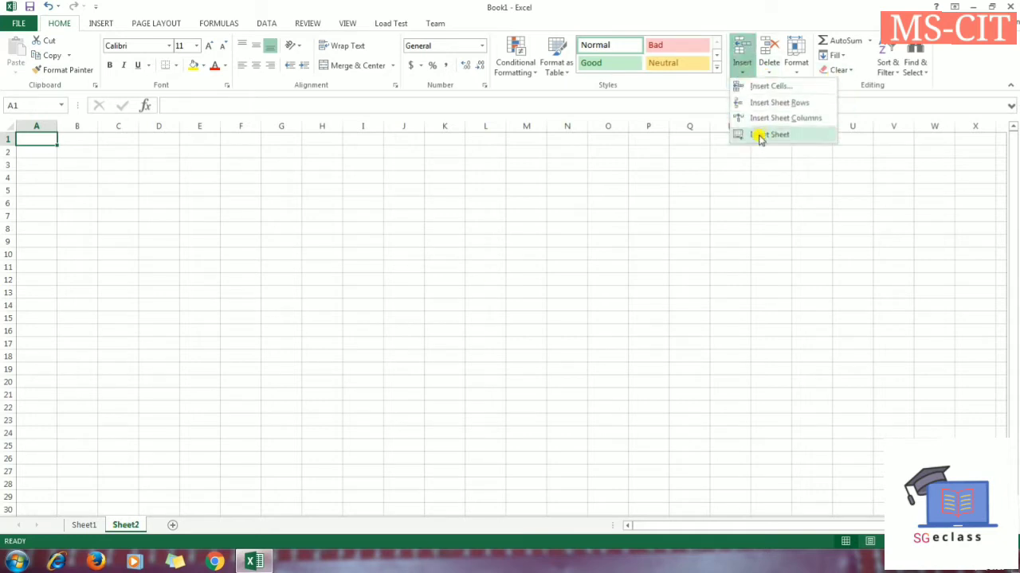
pyautogui.click(759, 137)
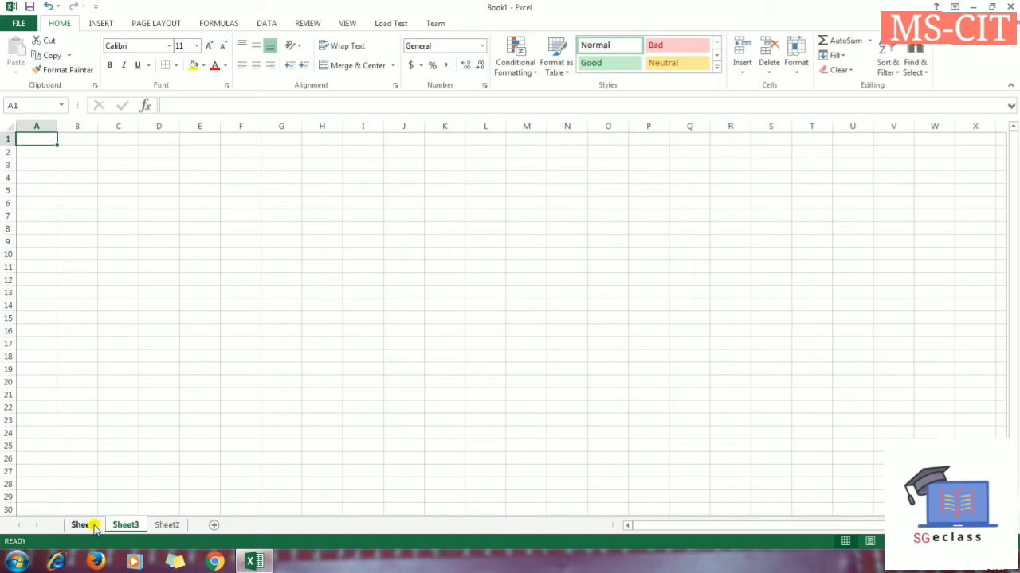
pyautogui.click(213, 527)
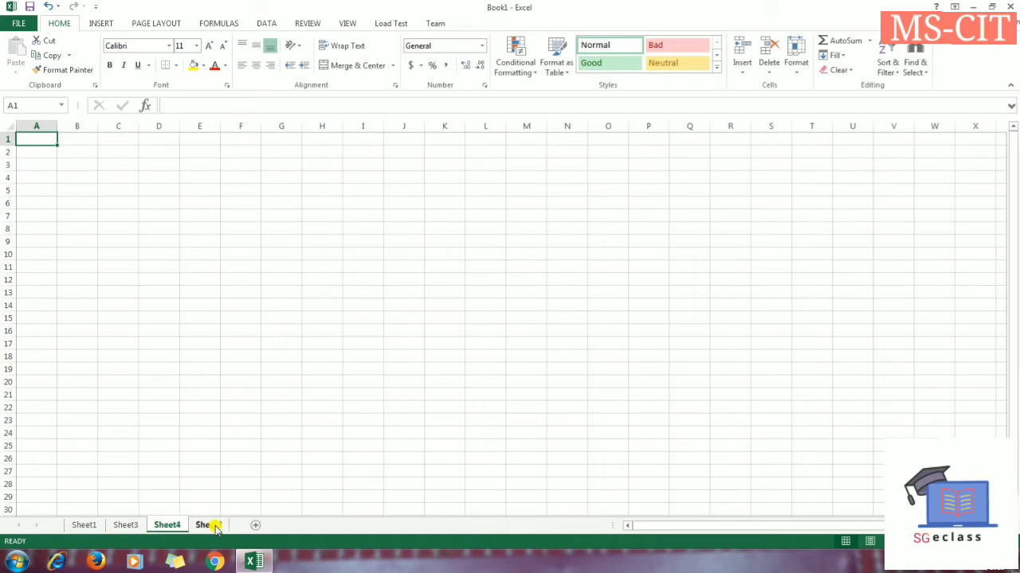
# Look through all four worksheets in both directions to compare Sheet1 with the newly added sheets
pyautogui.click(93, 527)
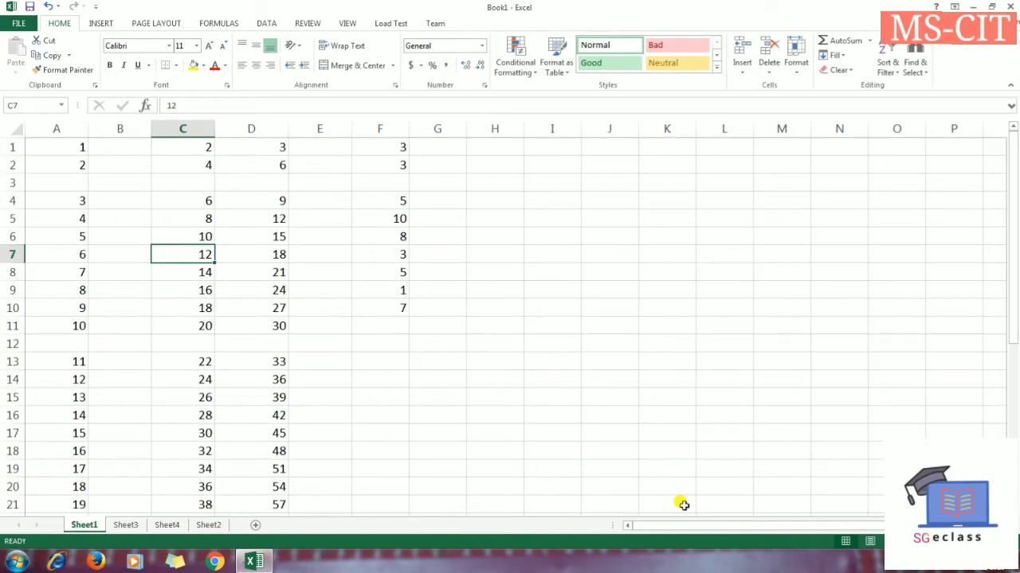
pyautogui.click(125, 526)
pyautogui.click(166, 526)
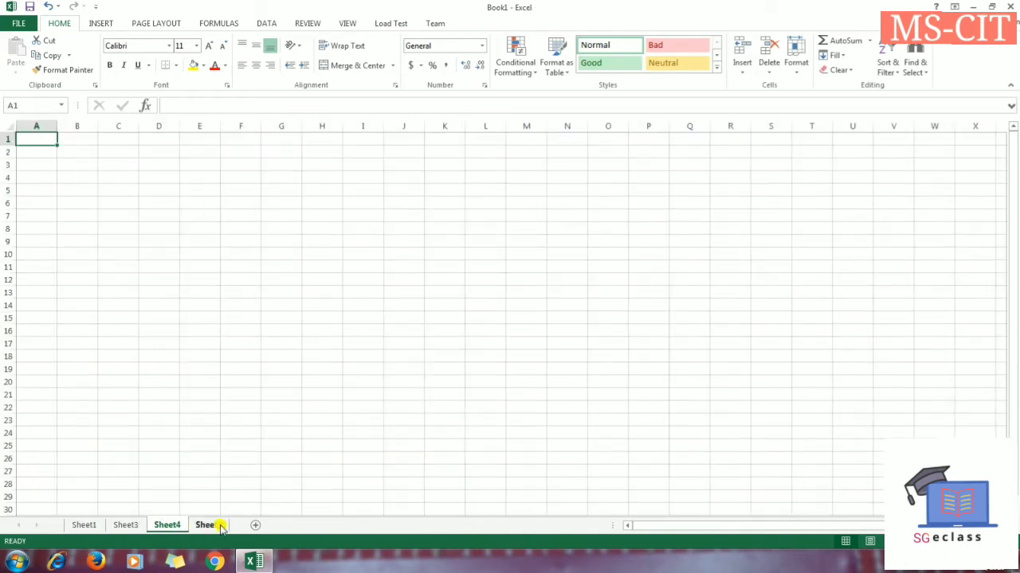
pyautogui.click(210, 527)
pyautogui.click(164, 527)
pyautogui.click(125, 526)
pyautogui.click(86, 527)
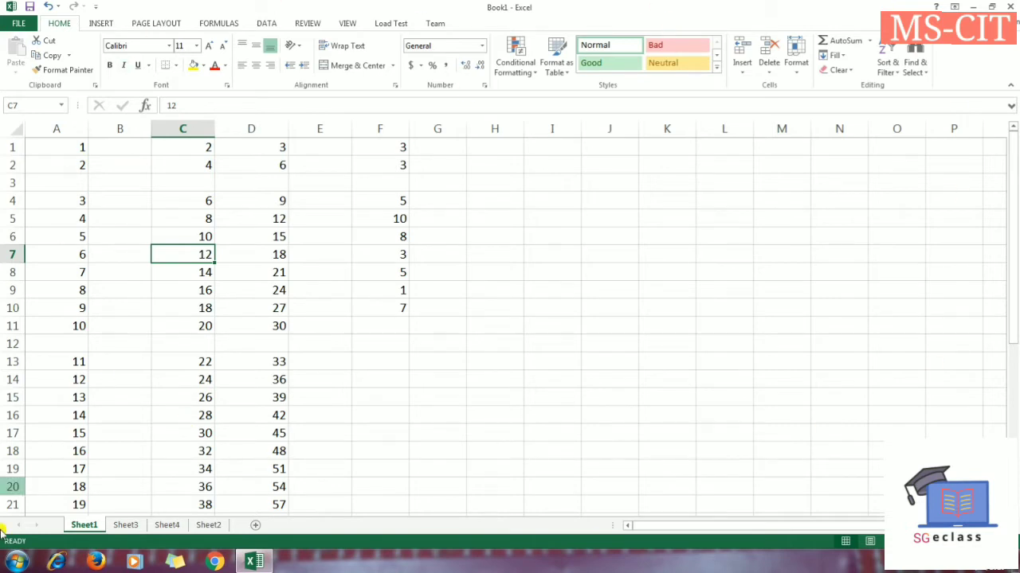
pyautogui.click(127, 526)
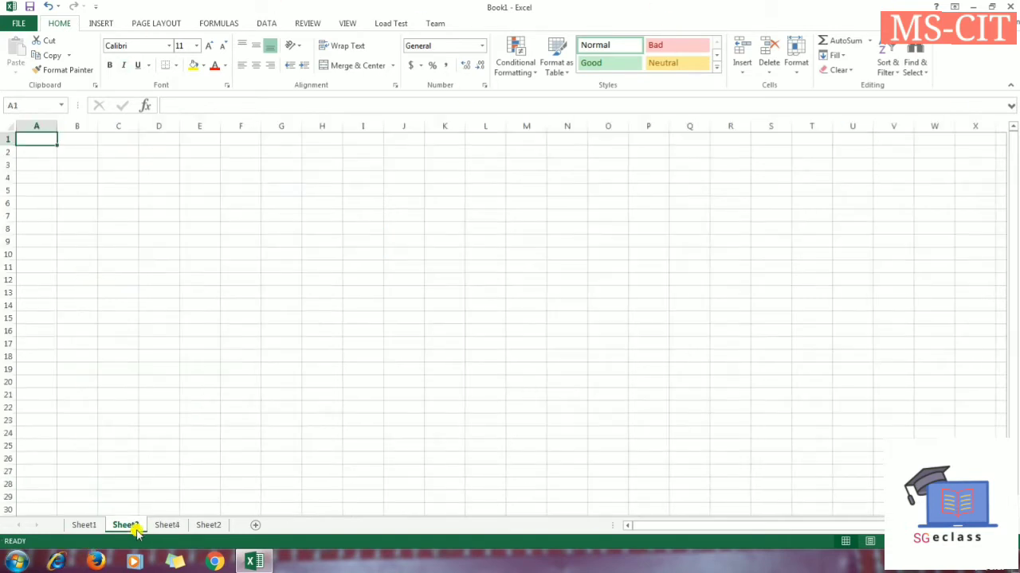
pyautogui.click(169, 526)
pyautogui.click(209, 526)
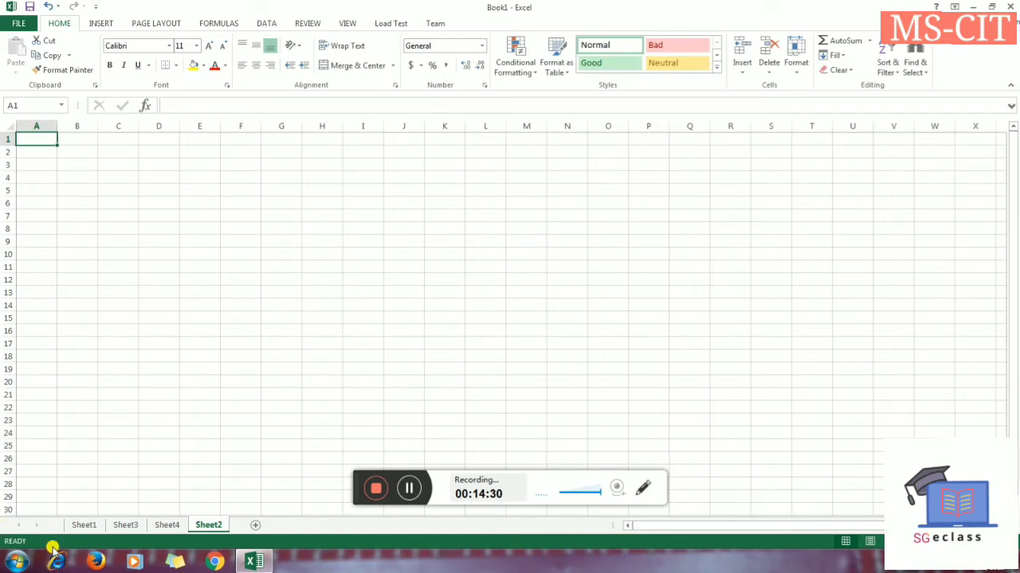
# Delete the whole of column C on Sheet1, the one with the even-number series
pyautogui.click(83, 526)
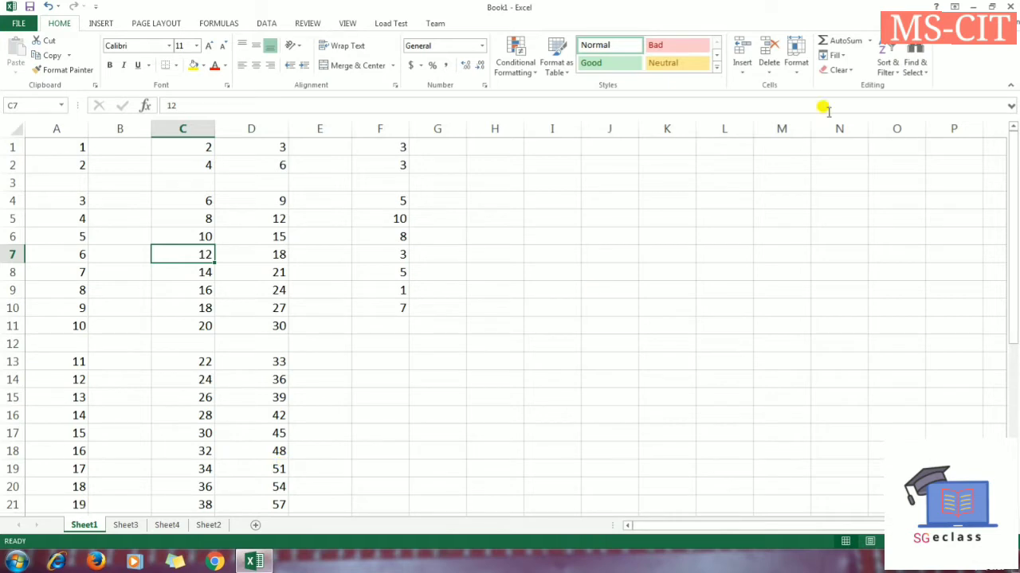
pyautogui.click(769, 76)
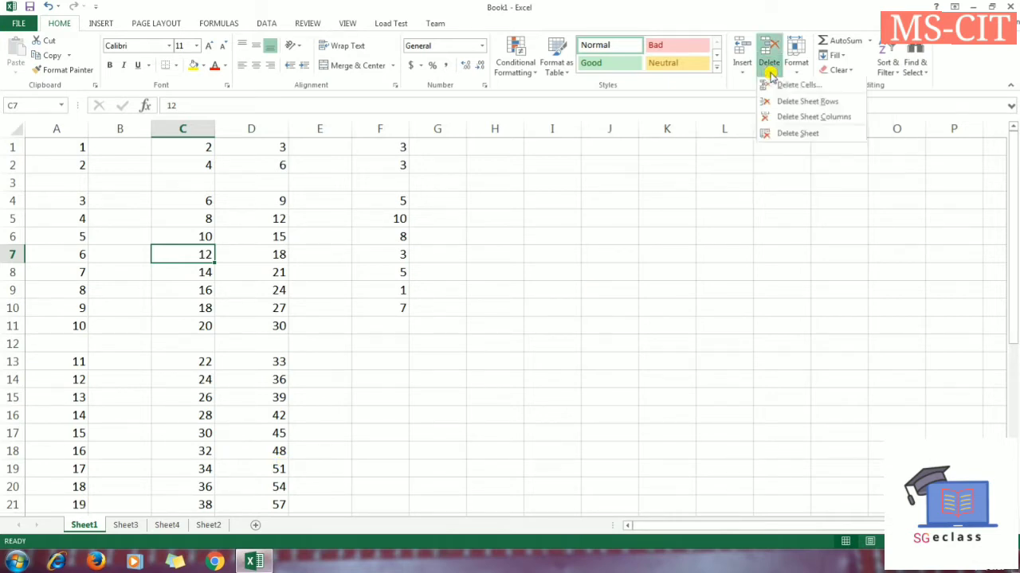
pyautogui.click(182, 128)
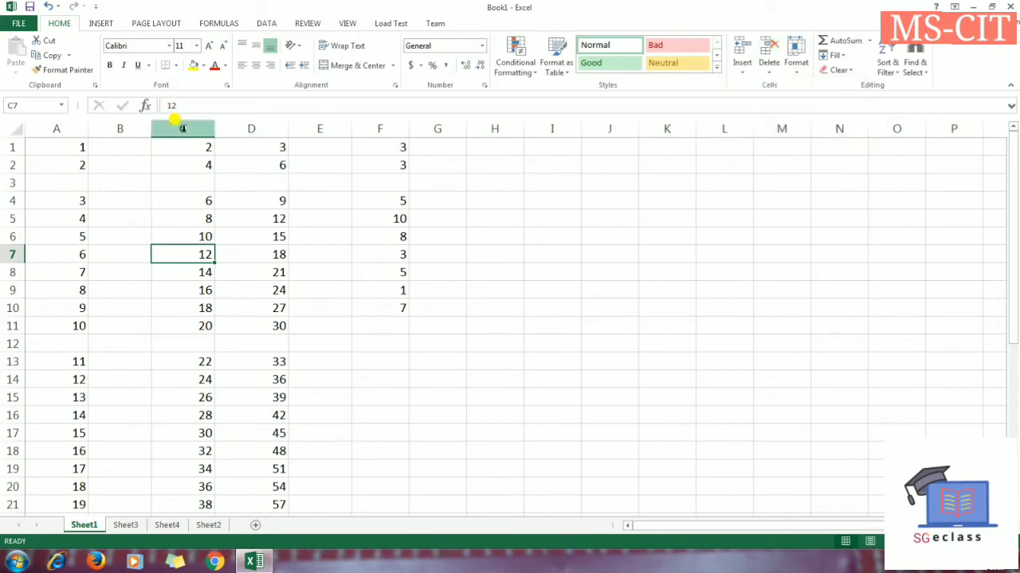
pyautogui.click(182, 128)
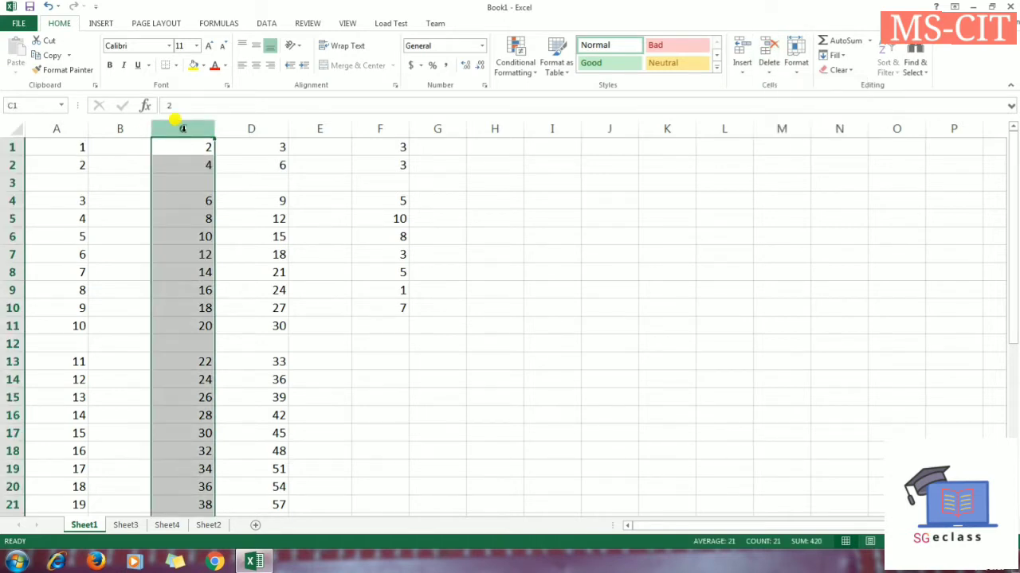
pyautogui.click(256, 204)
pyautogui.click(176, 126)
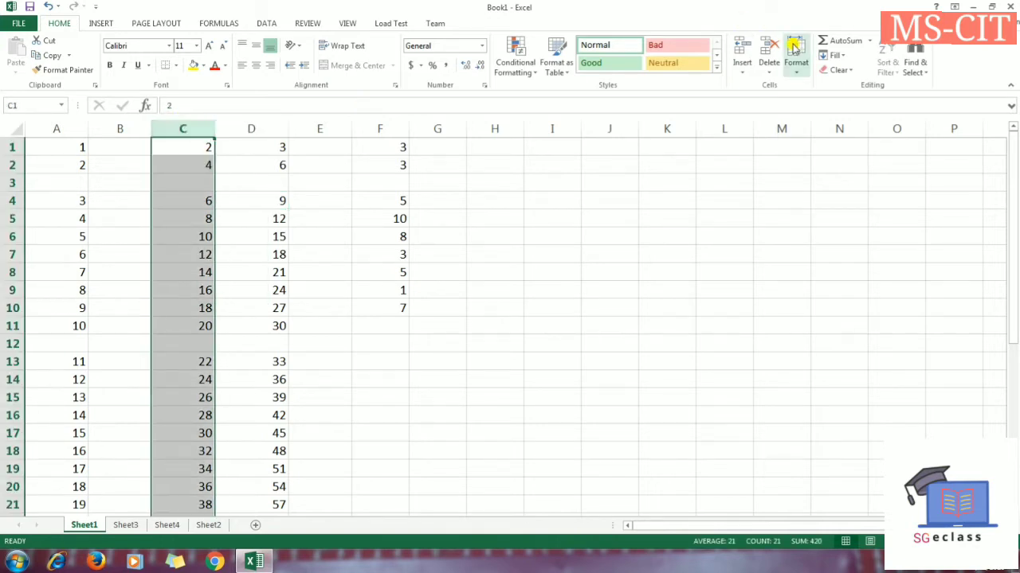
pyautogui.click(770, 69)
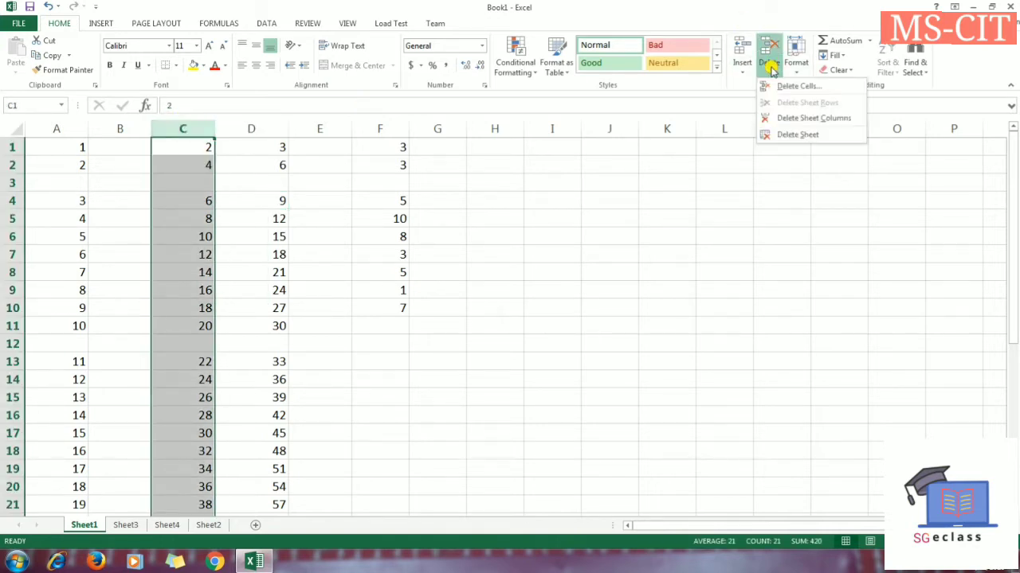
pyautogui.click(838, 121)
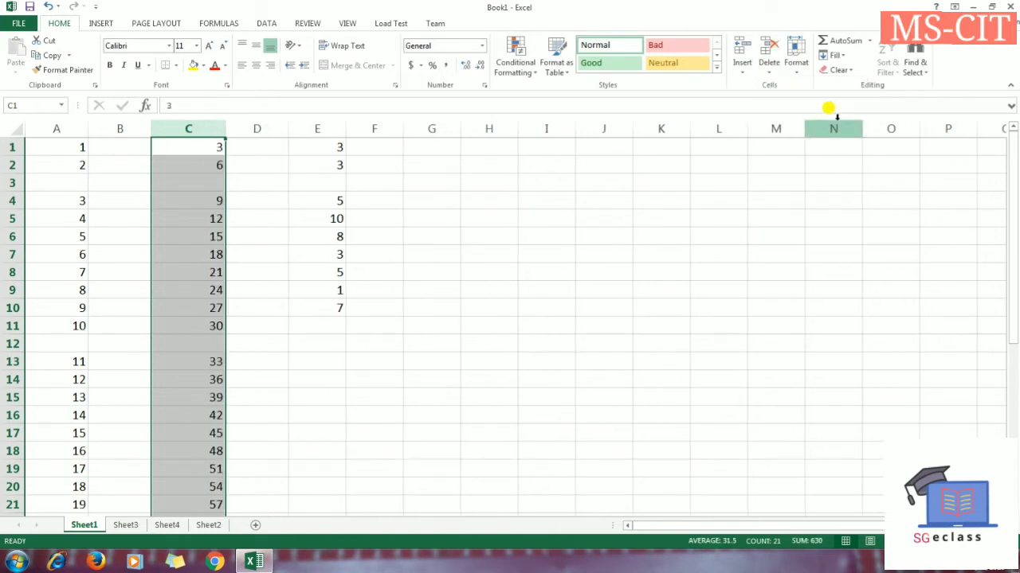
# Delete the blank sheet row 3 on Sheet1, between the values 2 and 3 of the first series
pyautogui.click(262, 179)
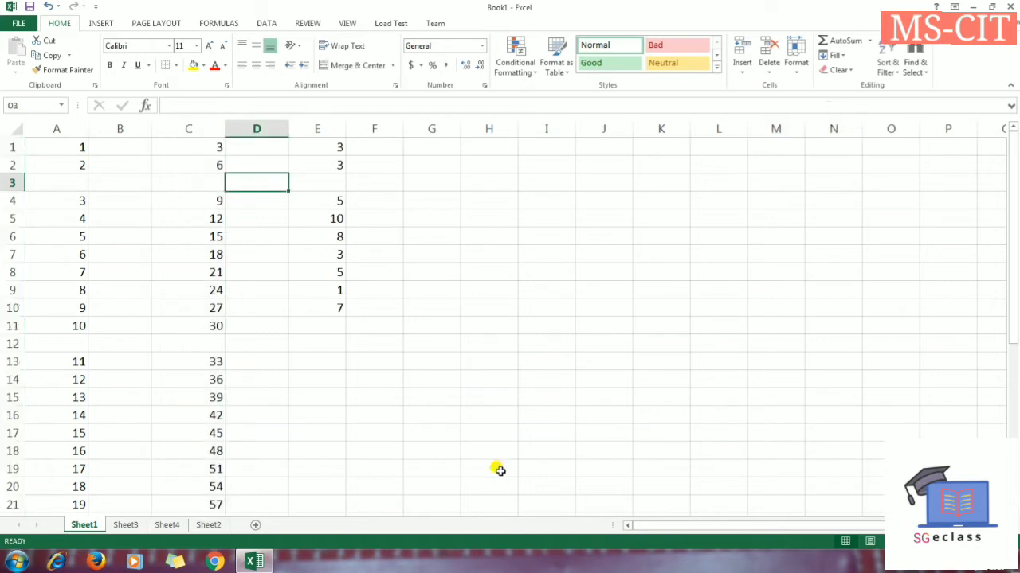
pyautogui.click(12, 237)
pyautogui.click(11, 183)
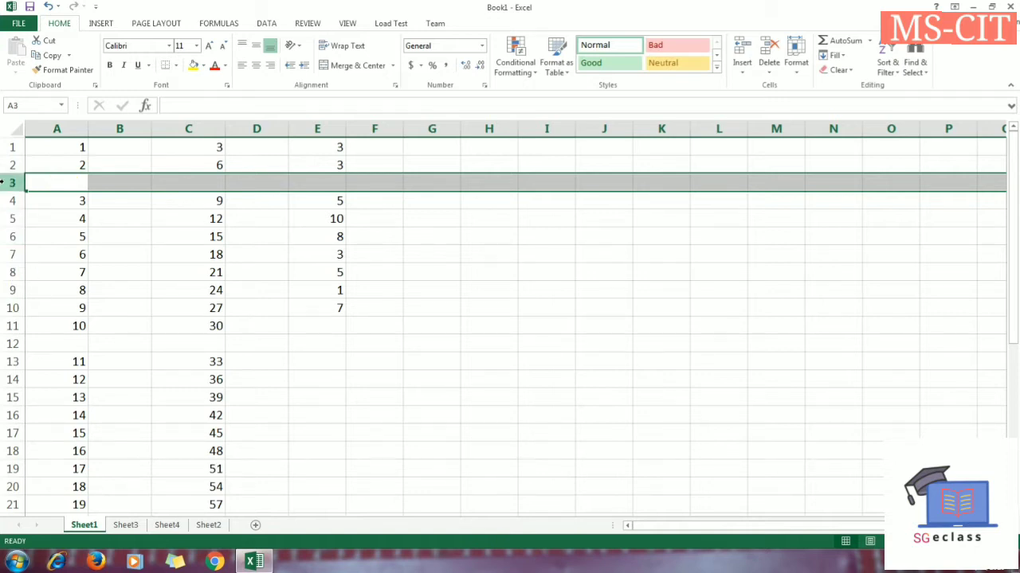
pyautogui.click(769, 68)
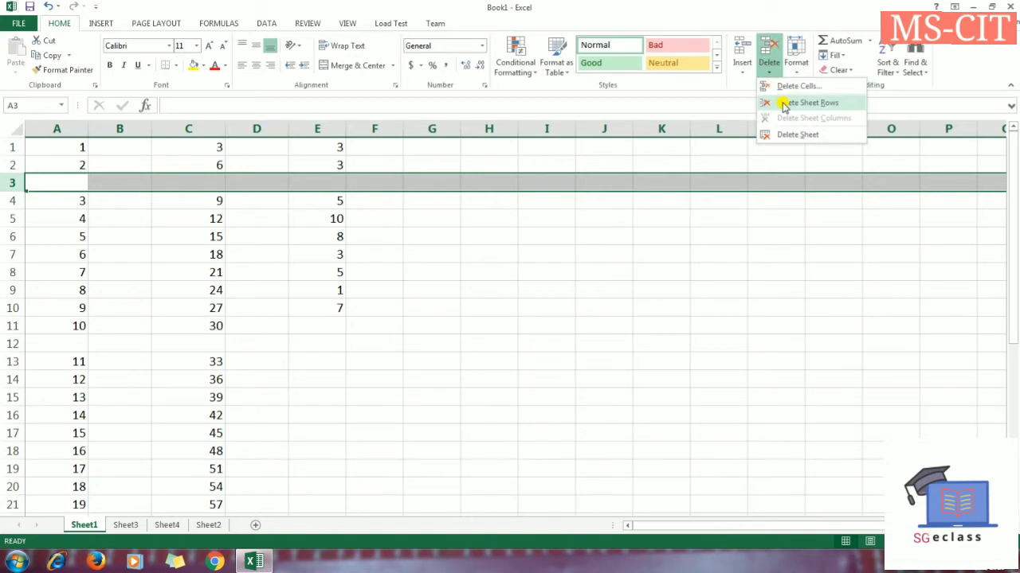
pyautogui.click(784, 105)
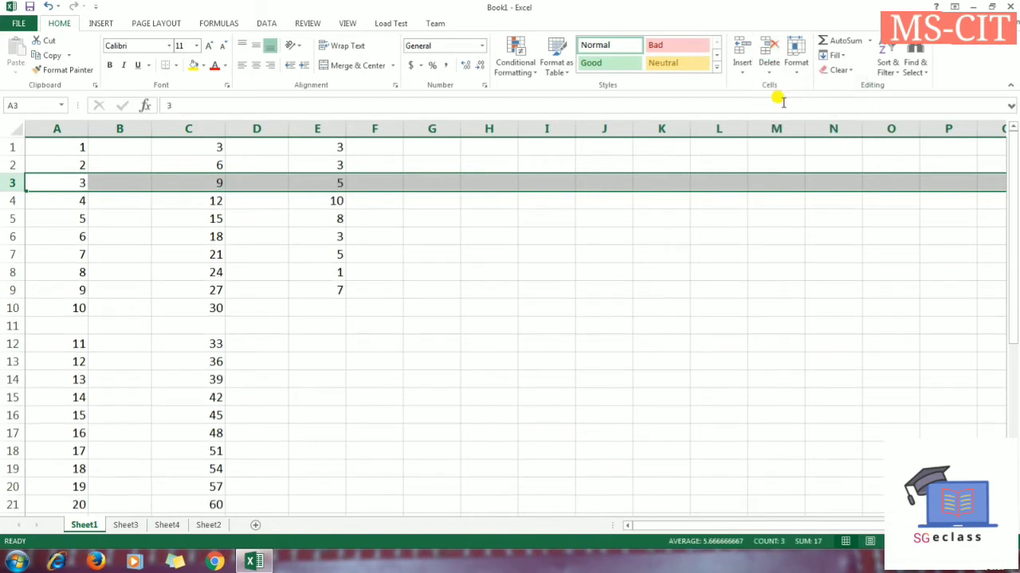
# Delete the Sheet2 worksheet from the workbook and return to an empty cell on Sheet1
pyautogui.click(209, 525)
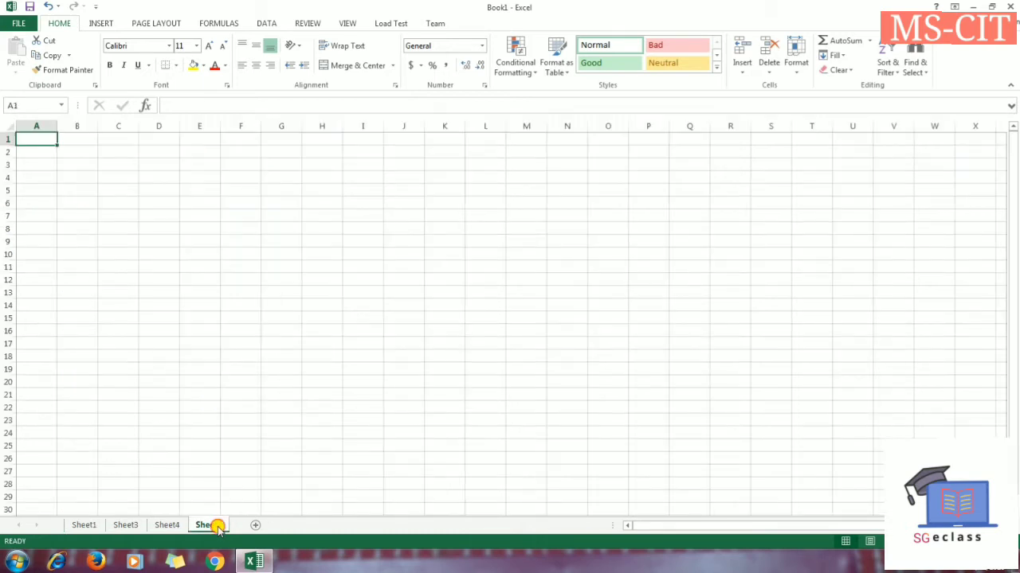
pyautogui.click(777, 70)
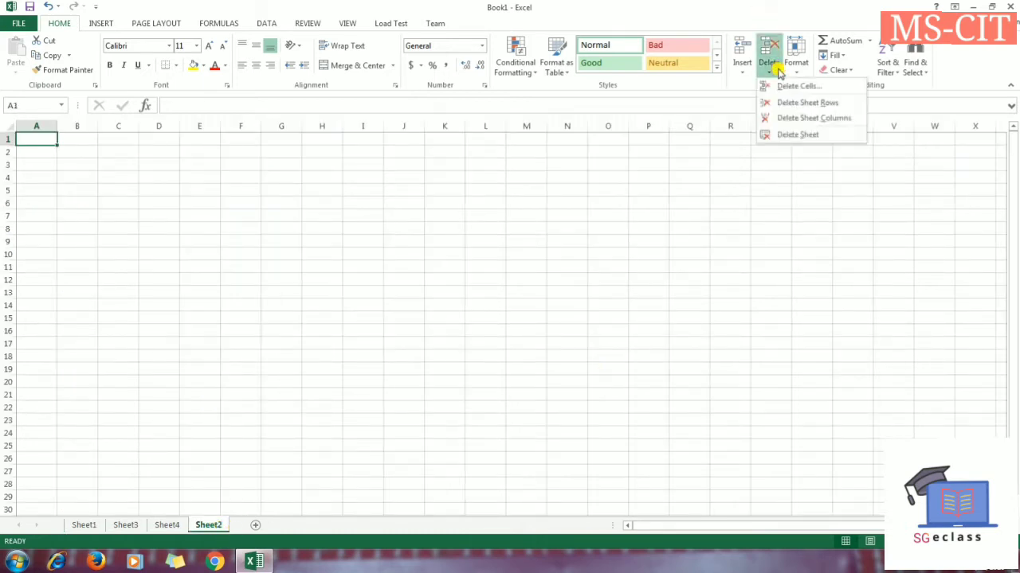
pyautogui.click(796, 134)
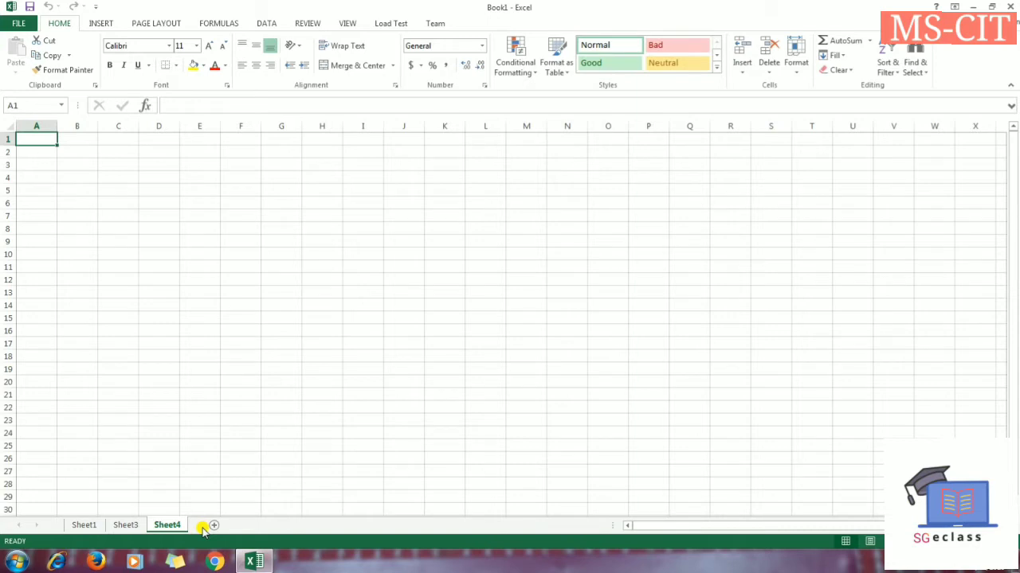
pyautogui.click(84, 526)
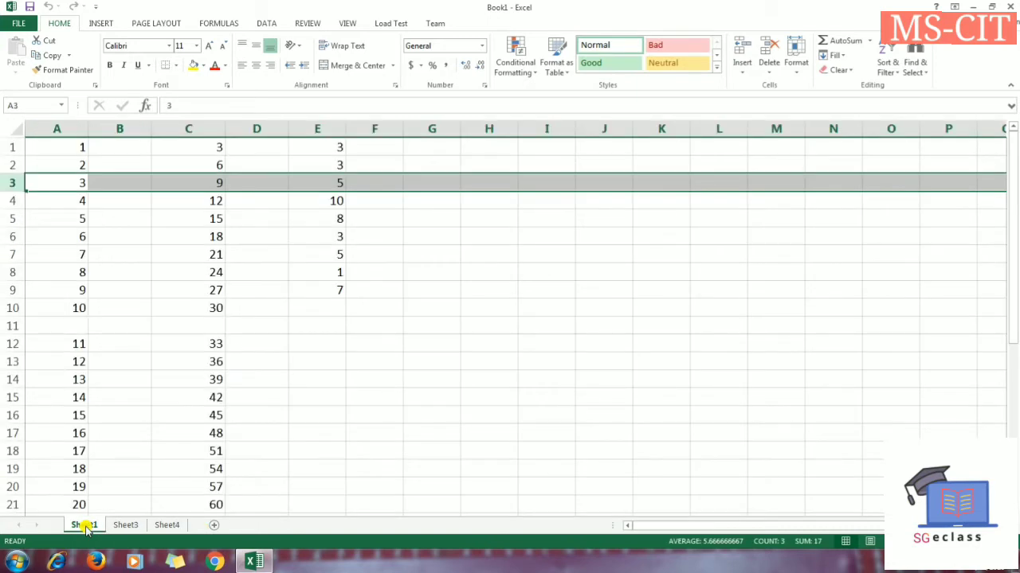
pyautogui.click(451, 361)
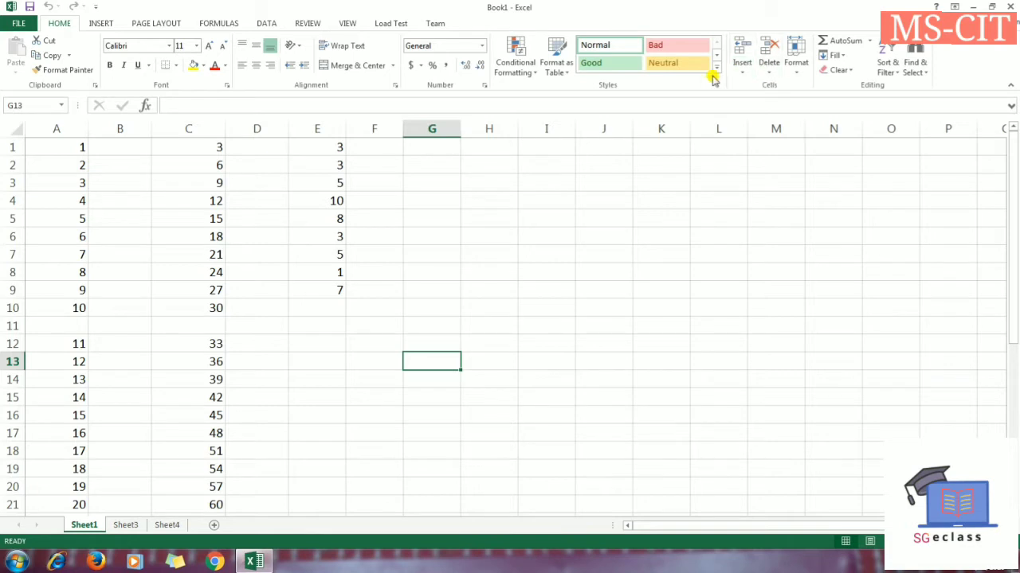
# Set the height of row 3 on Sheet1 to 25
pyautogui.click(798, 75)
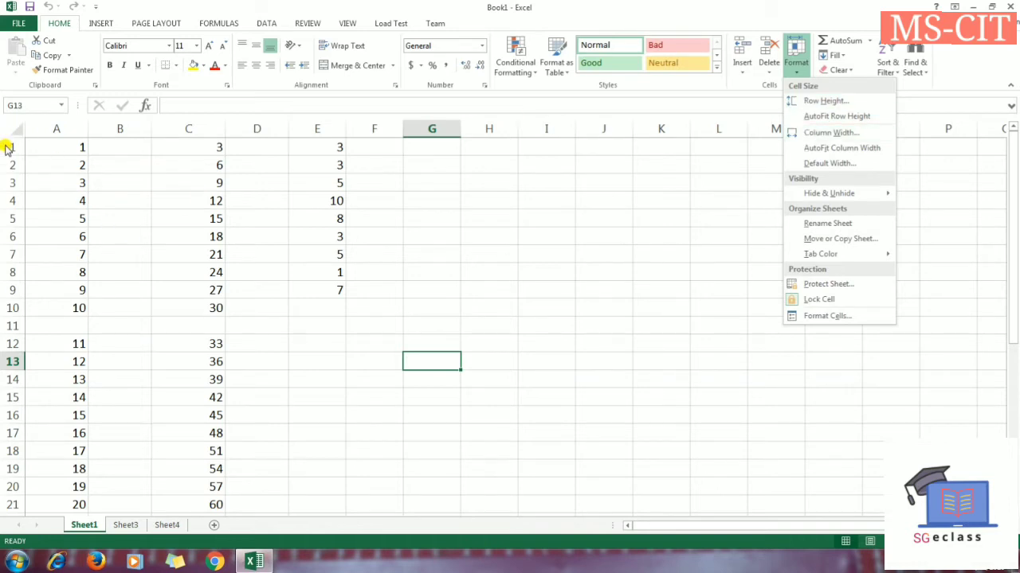
pyautogui.click(12, 183)
pyautogui.click(12, 183)
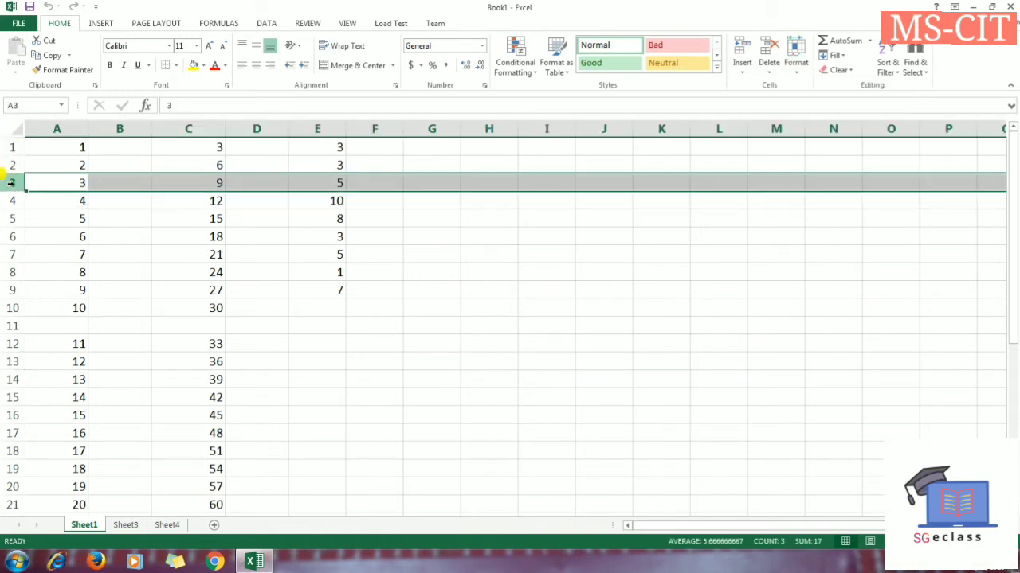
pyautogui.click(795, 61)
pyautogui.click(809, 102)
pyautogui.click(584, 239)
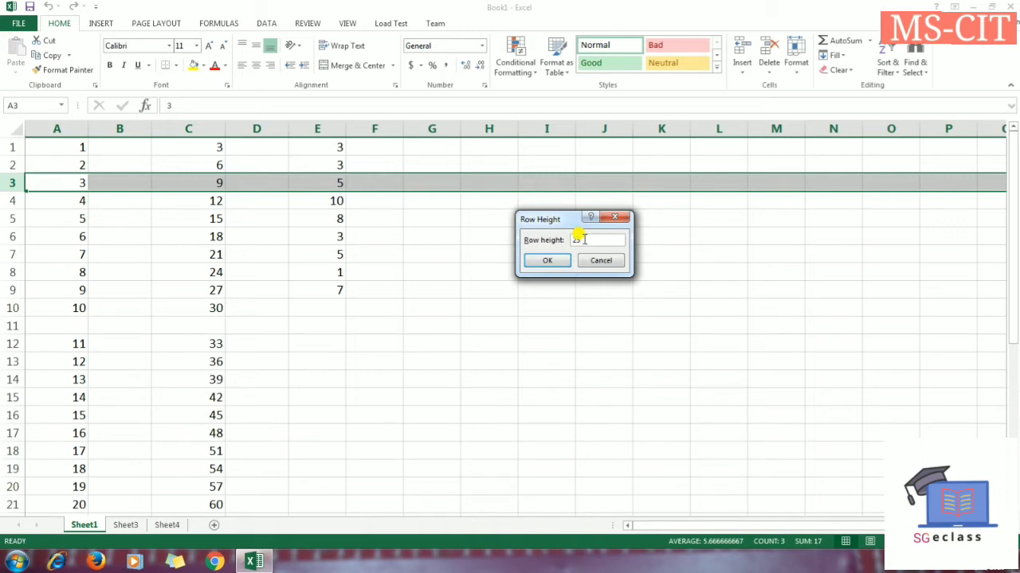
pyautogui.click(555, 263)
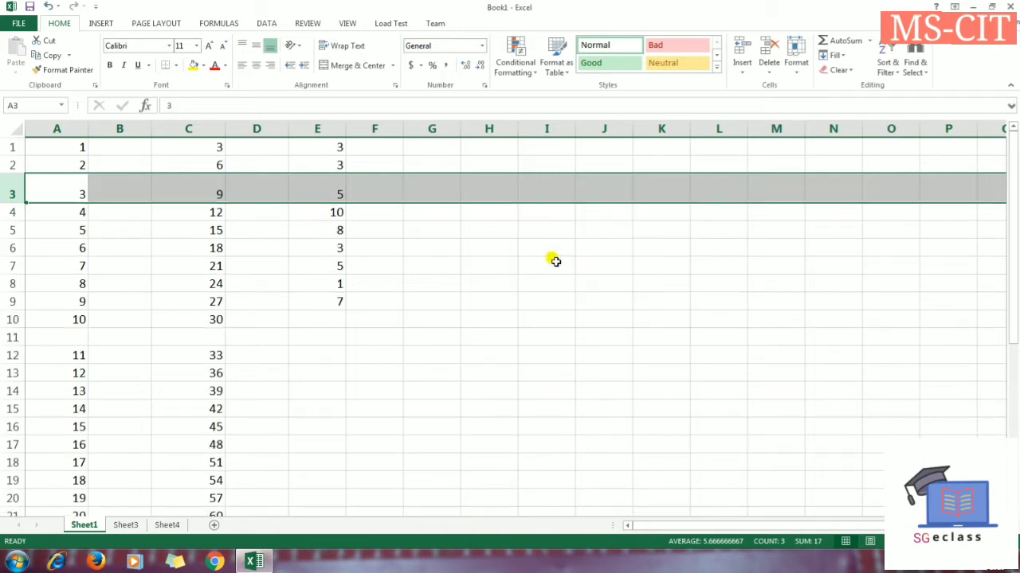
# Set the width of column C, the multiples-of-three series, to 15.4
pyautogui.click(127, 240)
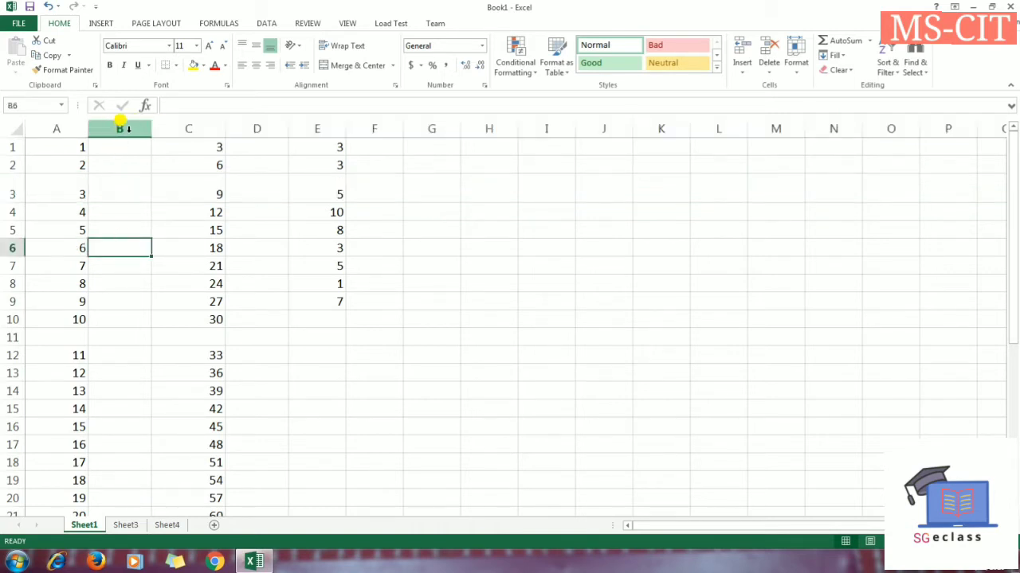
pyautogui.click(162, 123)
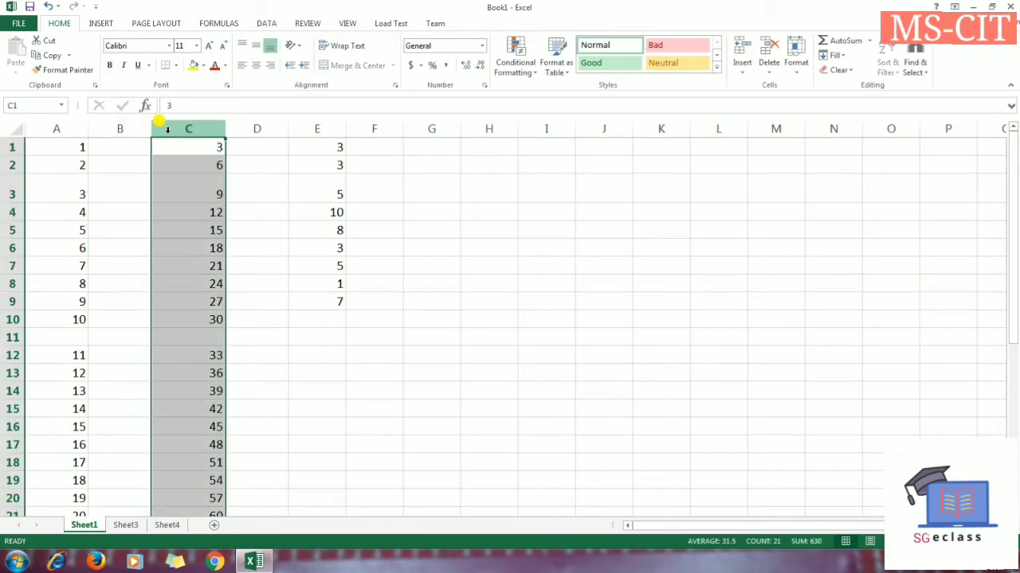
pyautogui.click(795, 63)
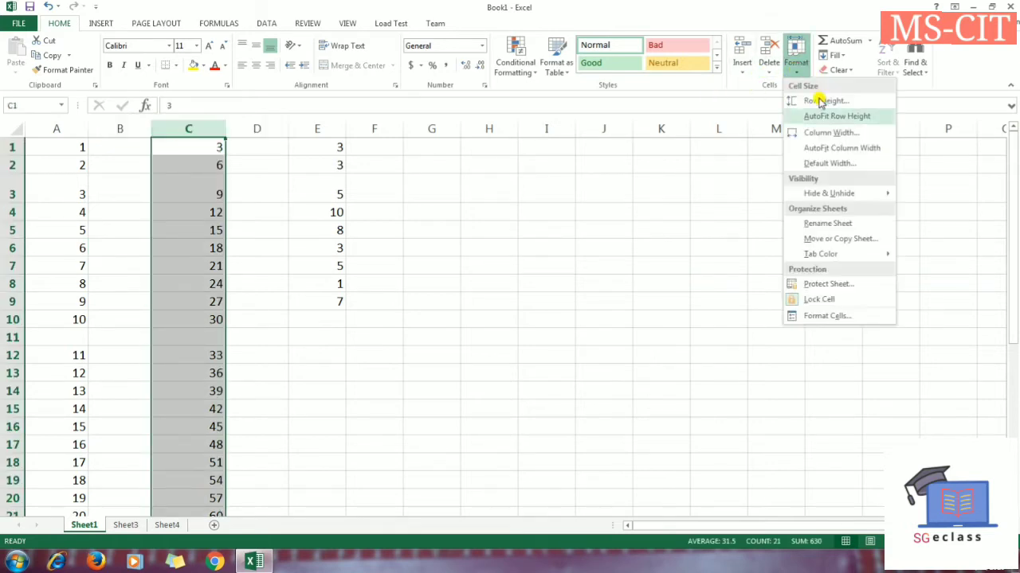
pyautogui.click(839, 135)
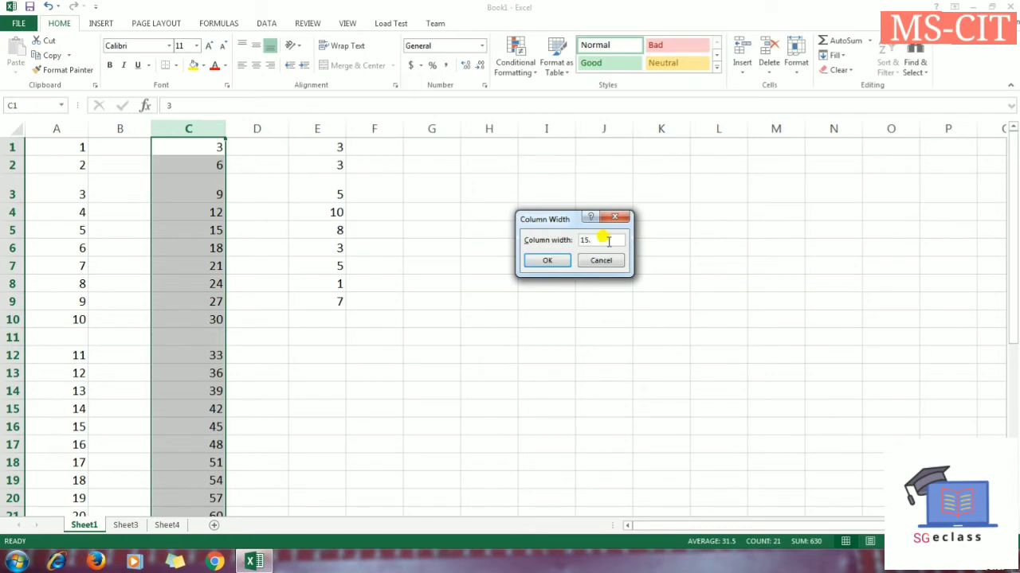
pyautogui.write('15.4')
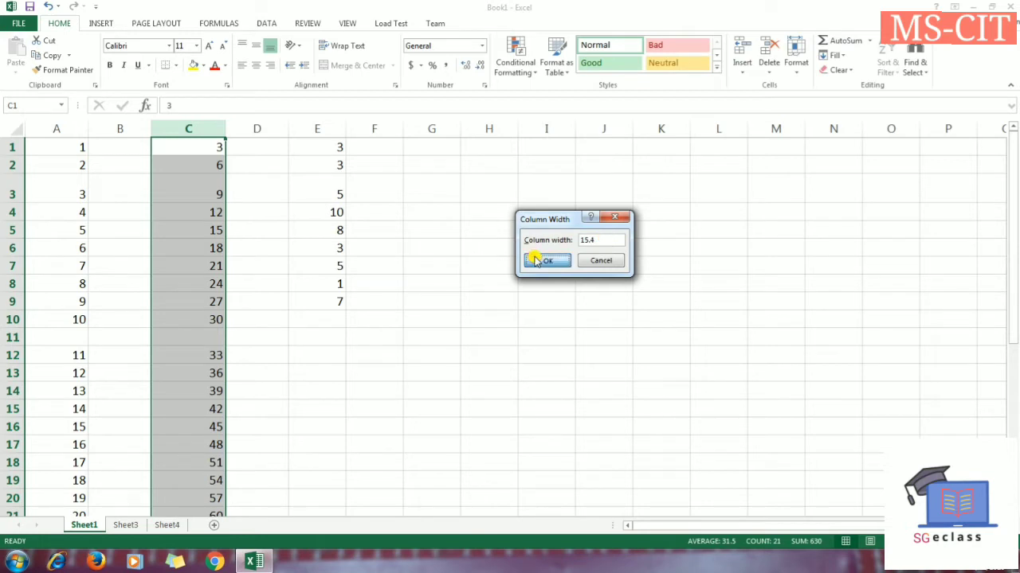
pyautogui.click(547, 260)
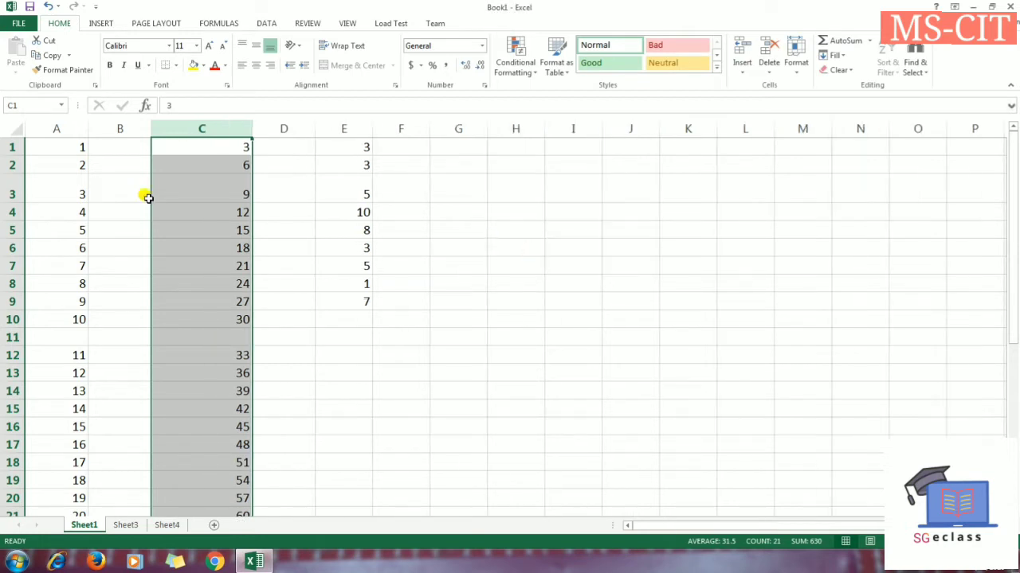
pyautogui.click(409, 407)
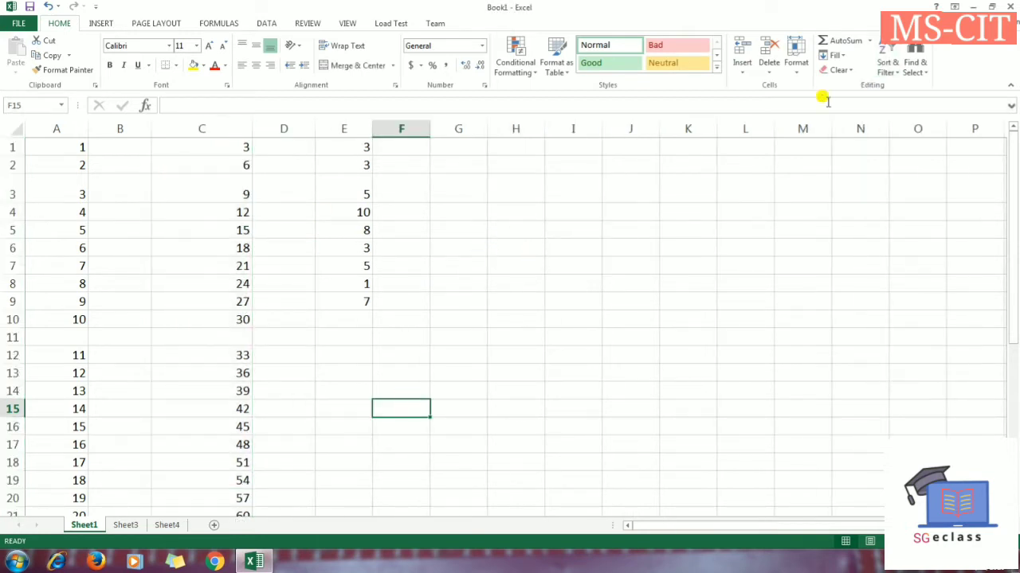
# AutoFit the height of row 3 on Sheet1 to its contents
pyautogui.click(794, 72)
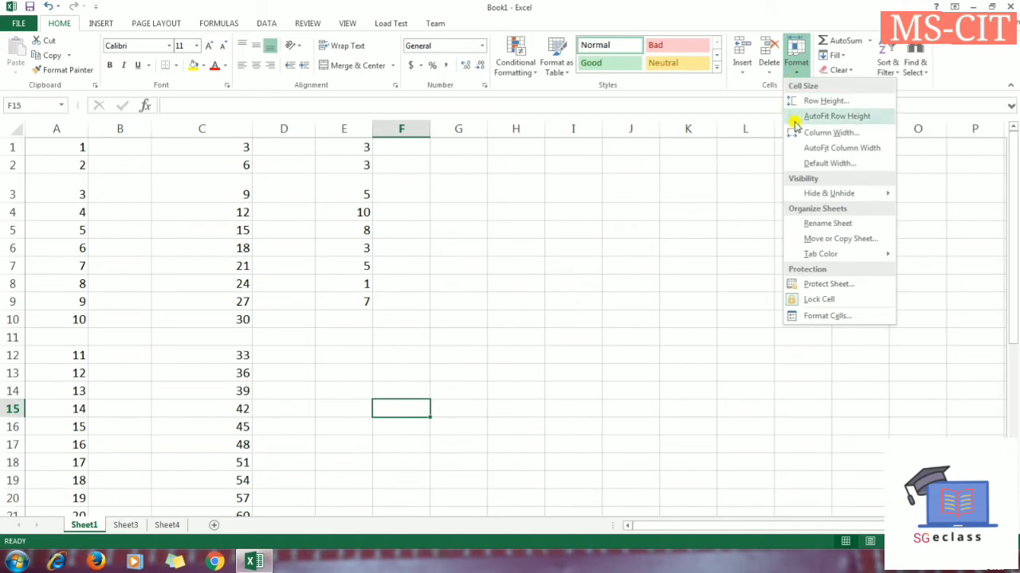
pyautogui.click(74, 166)
pyautogui.click(58, 151)
pyautogui.click(56, 165)
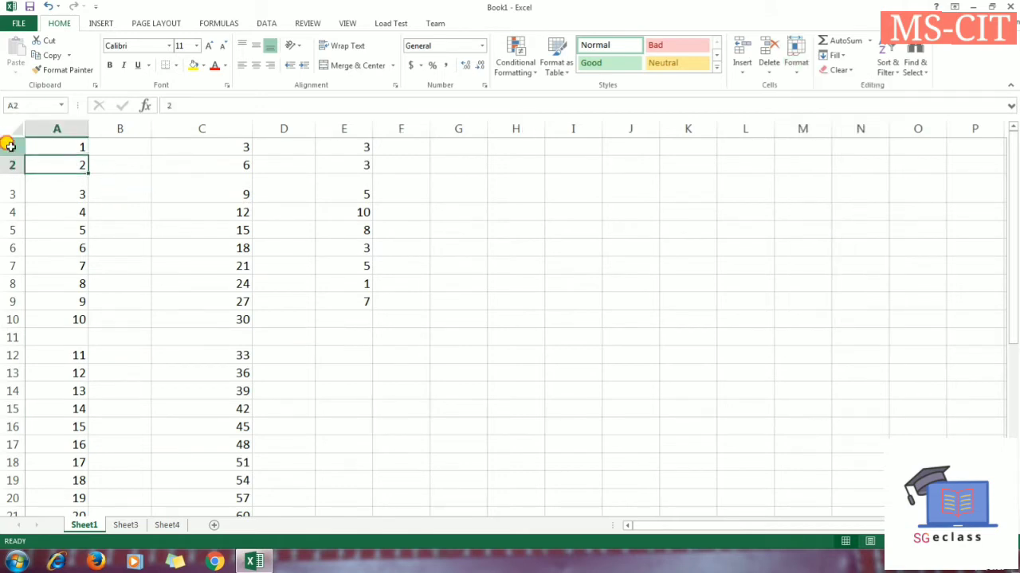
pyautogui.click(13, 165)
pyautogui.click(11, 191)
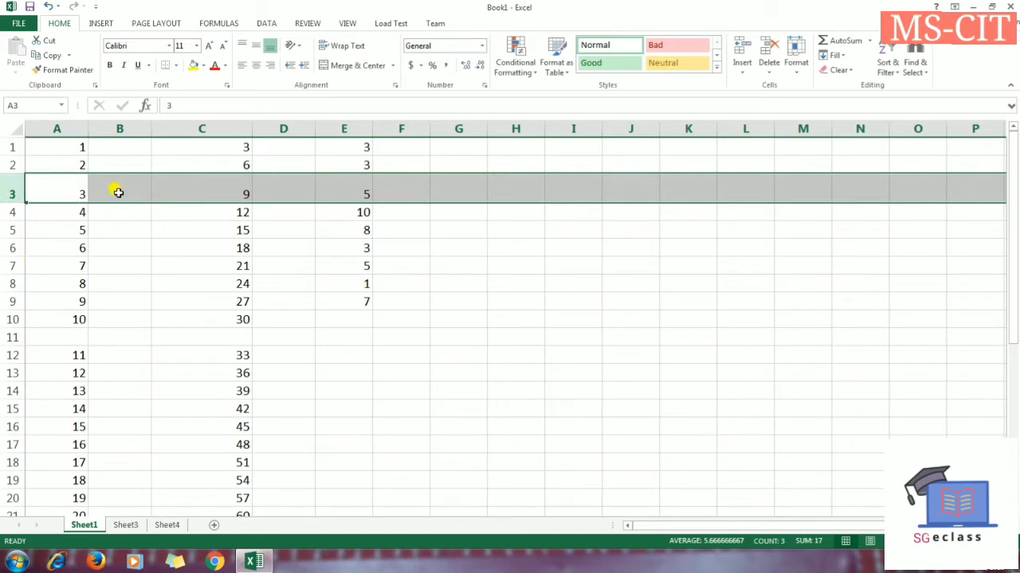
pyautogui.click(801, 70)
pyautogui.click(799, 114)
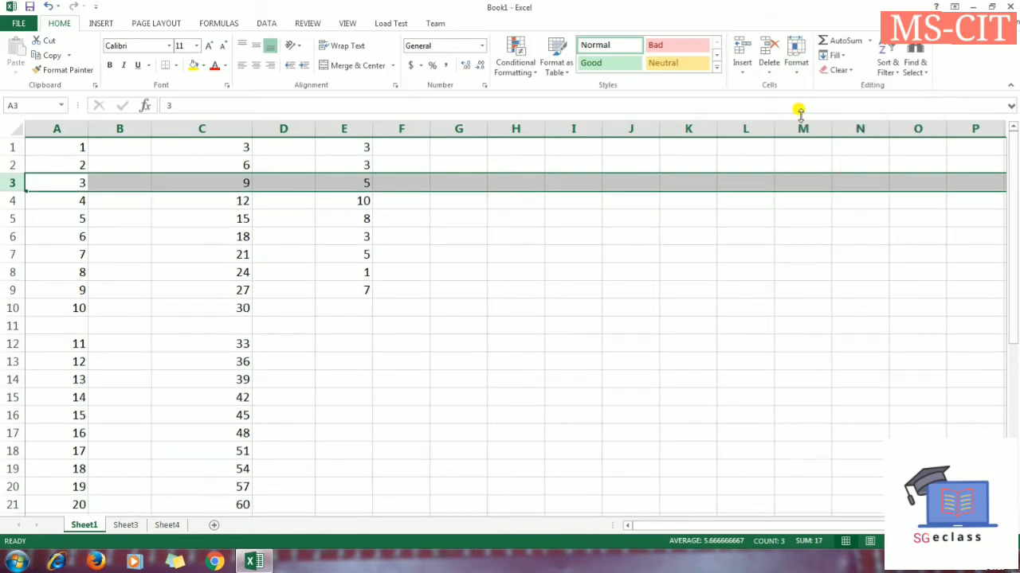
# AutoFit the width of column C to the number series it contains
pyautogui.click(255, 308)
pyautogui.click(203, 128)
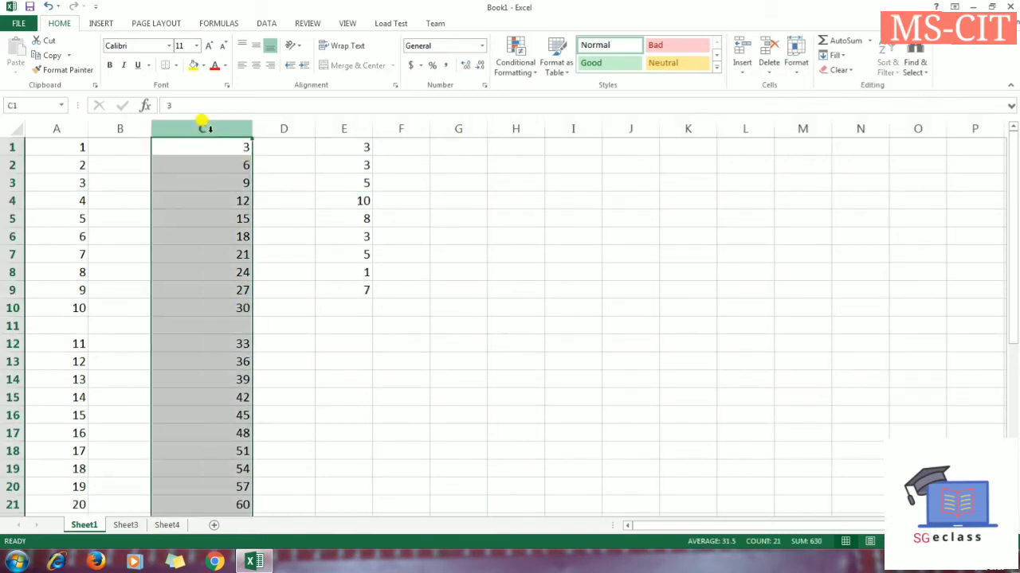
pyautogui.click(797, 64)
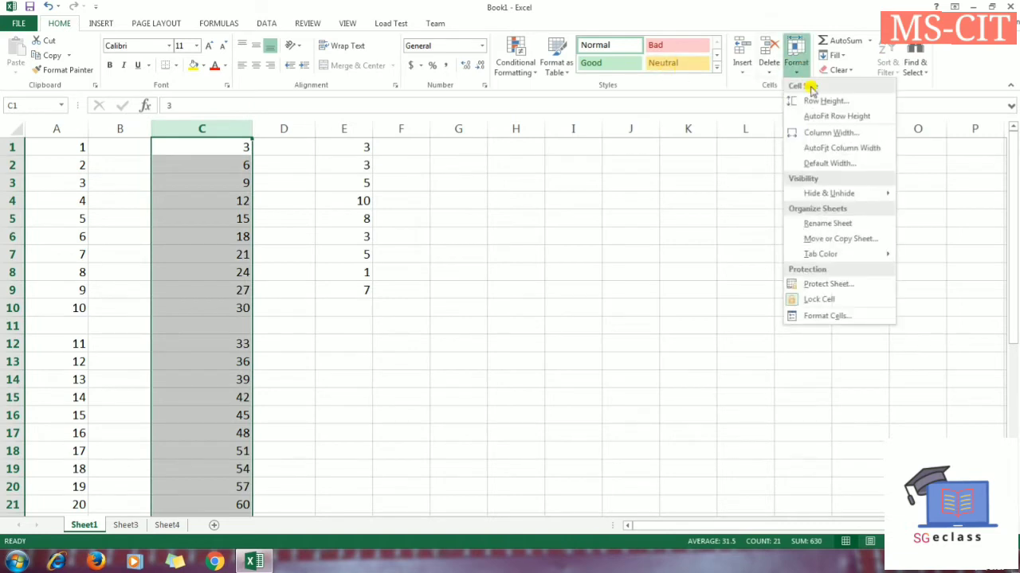
pyautogui.click(840, 148)
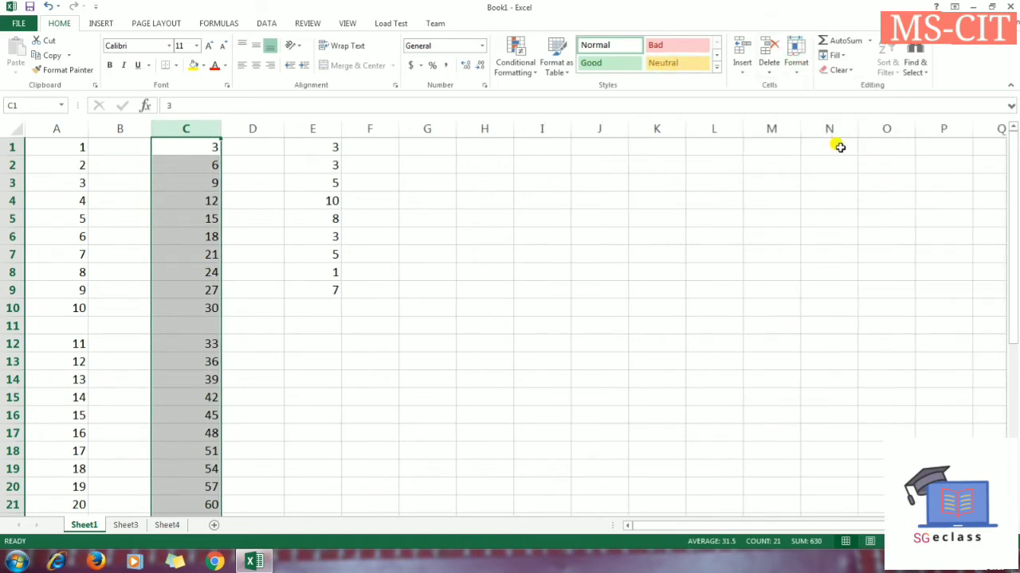
# Rename the worksheet Sheet1 as 10thA
pyautogui.click(794, 77)
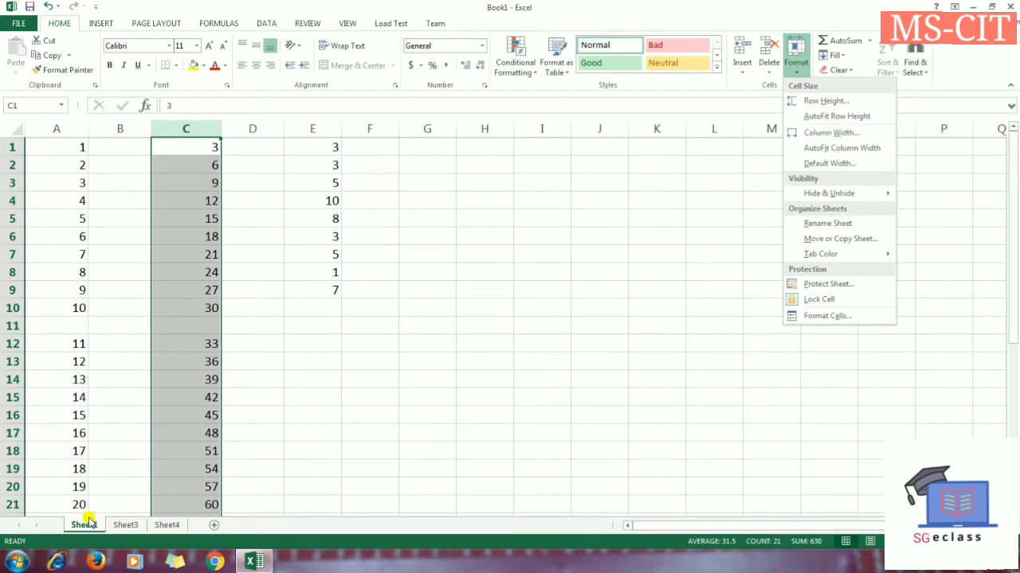
pyautogui.click(825, 226)
pyautogui.write('10')
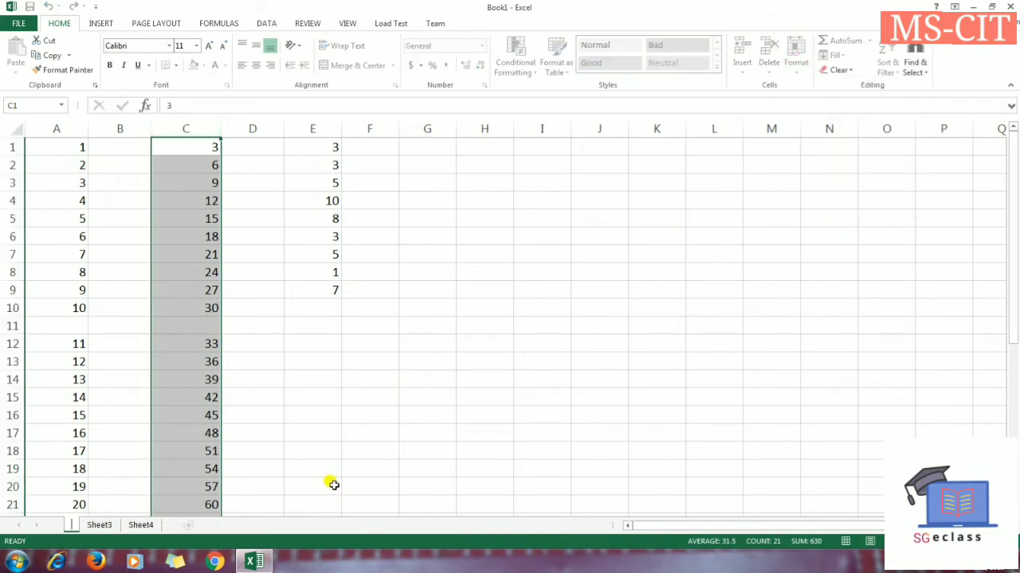
pyautogui.write('thA')
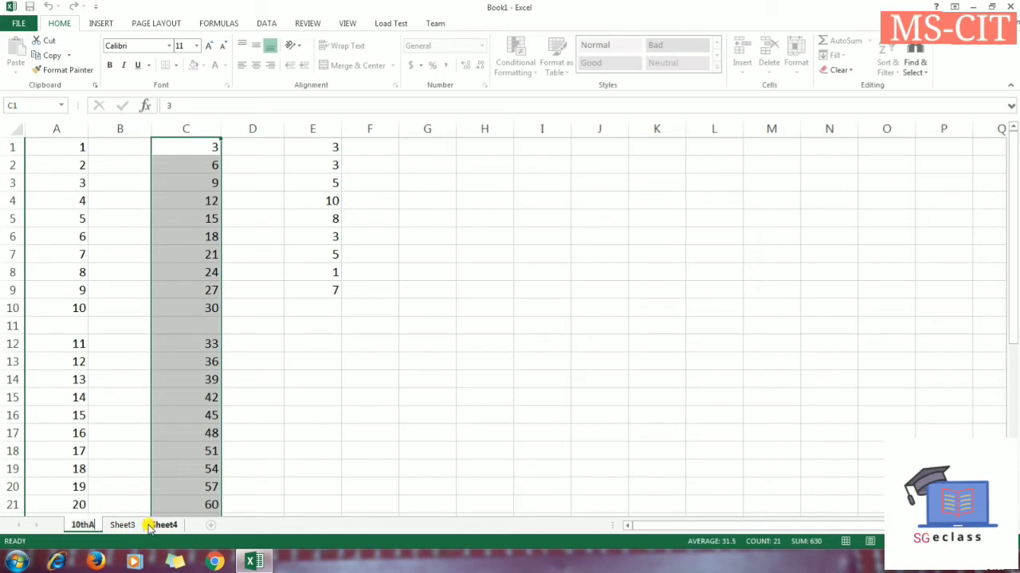
# Rename the worksheet Sheet3 as 10thB
pyautogui.click(131, 527)
pyautogui.click(127, 526)
pyautogui.doubleClick(128, 526)
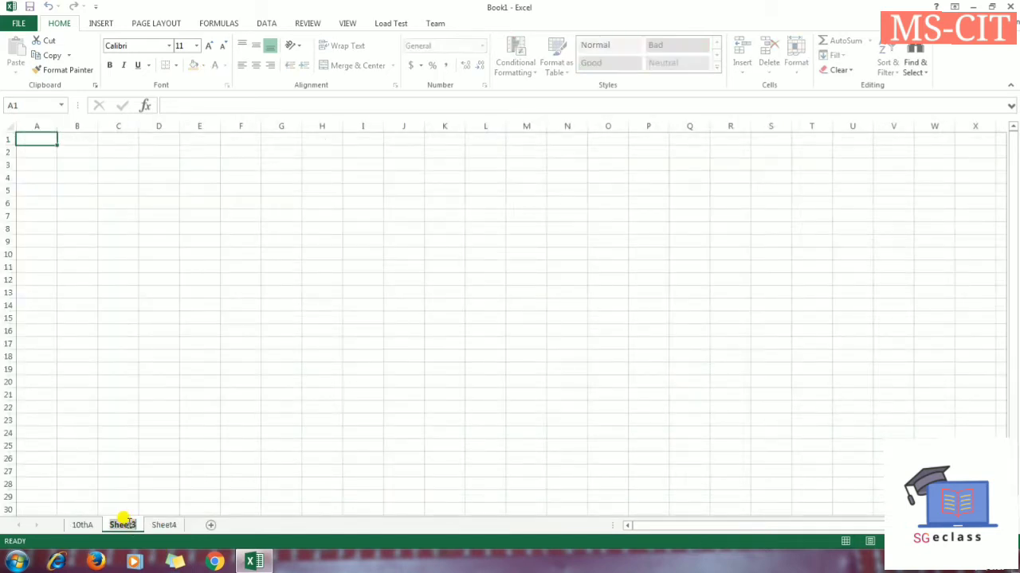
pyautogui.write('10')
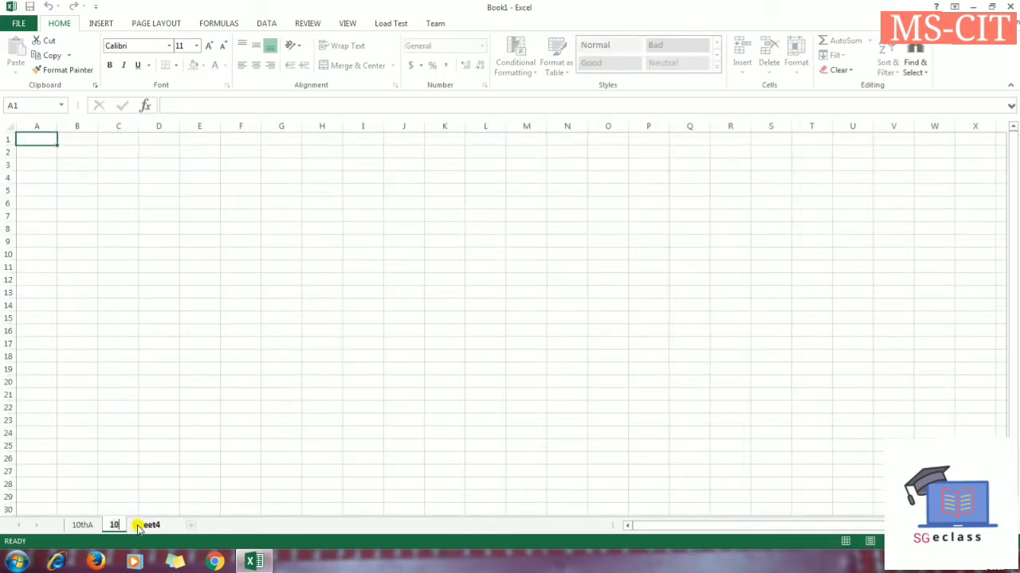
pyautogui.write('thB')
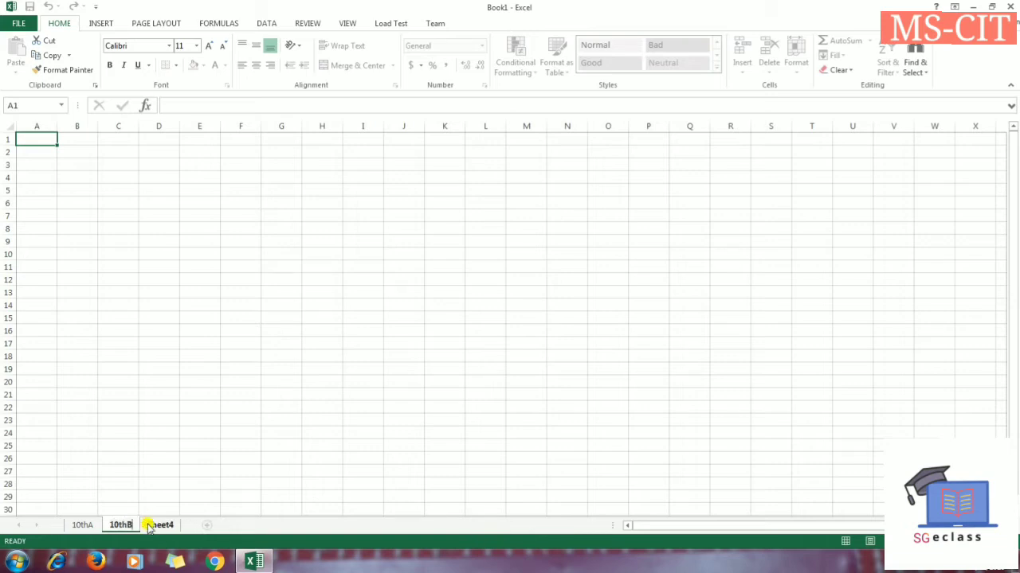
# Rename the worksheet Sheet4 as 10thC
pyautogui.doubleClick(150, 525)
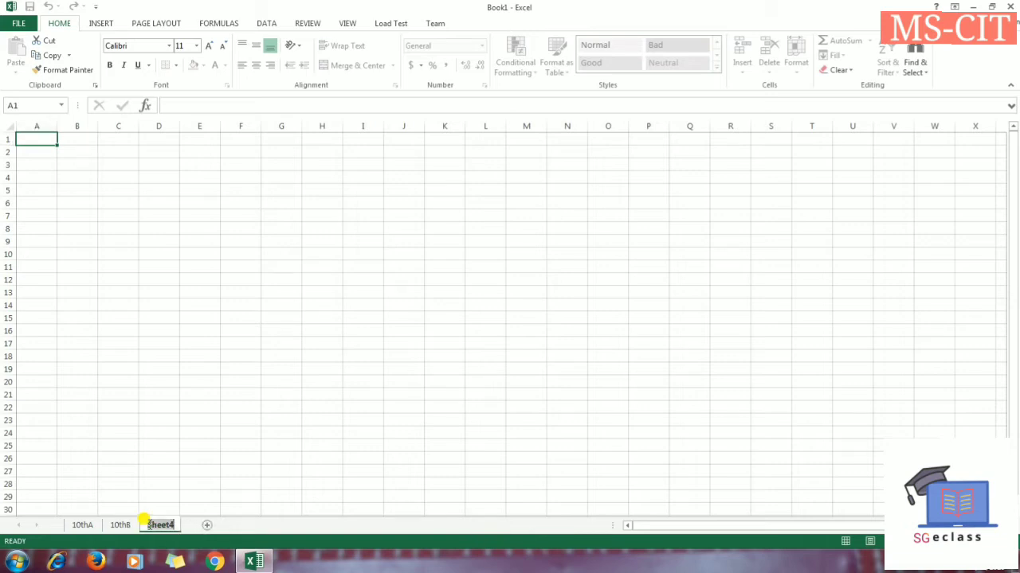
pyautogui.press('End')
pyautogui.write('0')
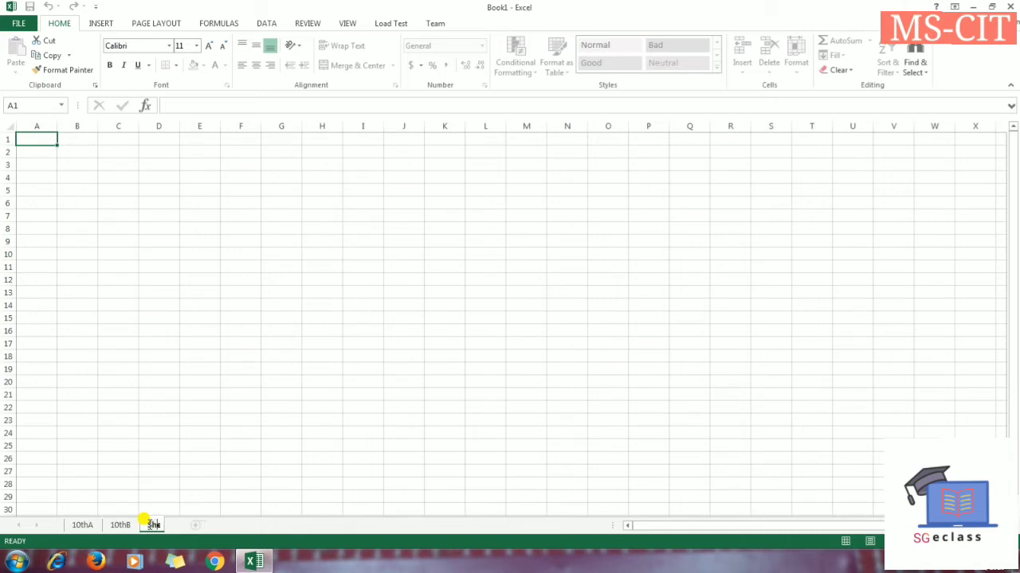
pyautogui.press('BackSpace')
pyautogui.press('BackSpace')
pyautogui.press('BackSpace')
pyautogui.write('10')
pyautogui.click(82, 525)
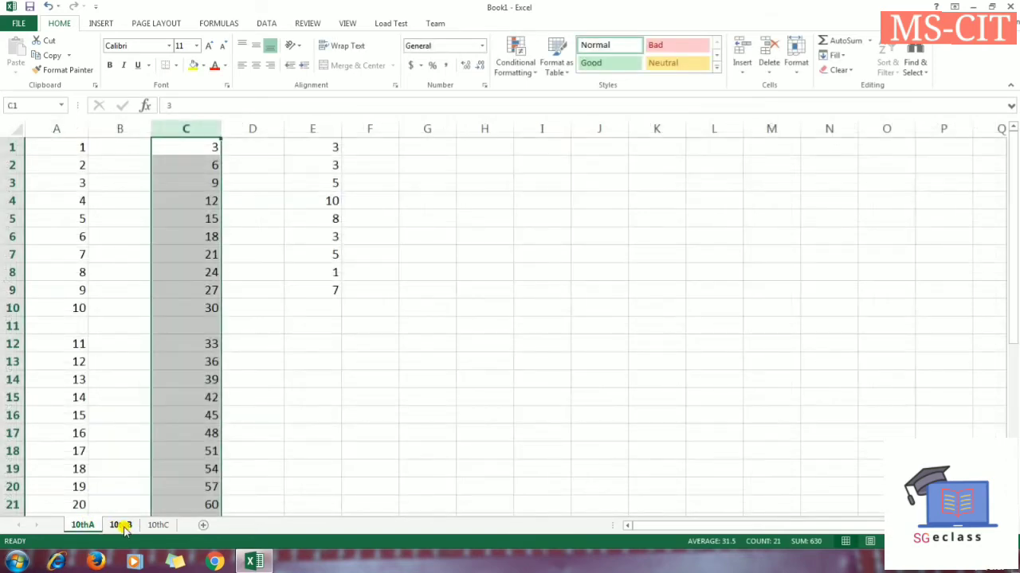
# Look through the worksheets 10thA, 10thB and 10thC to compare their contents and order
pyautogui.click(122, 525)
pyautogui.click(156, 525)
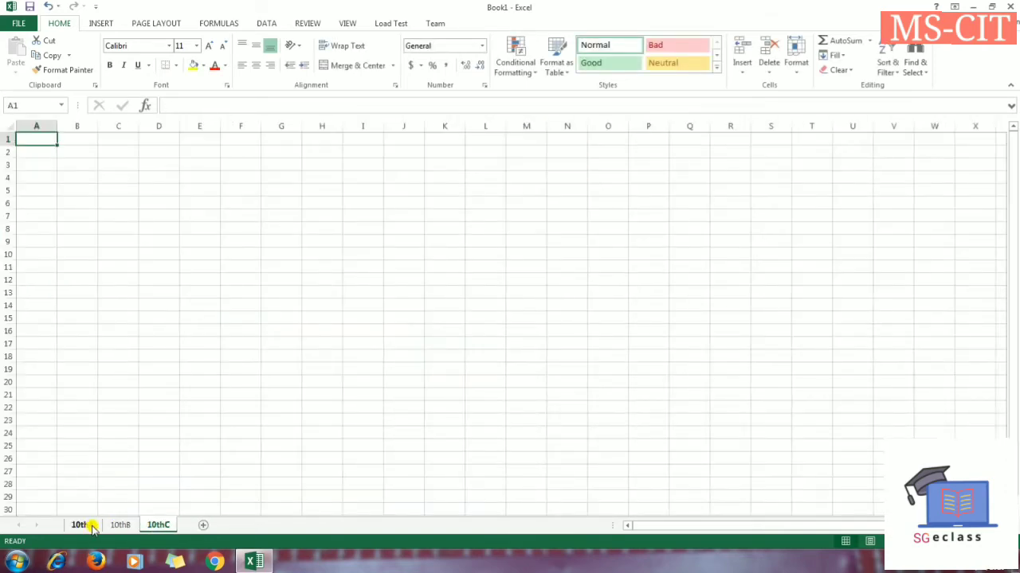
pyautogui.click(88, 525)
pyautogui.click(123, 525)
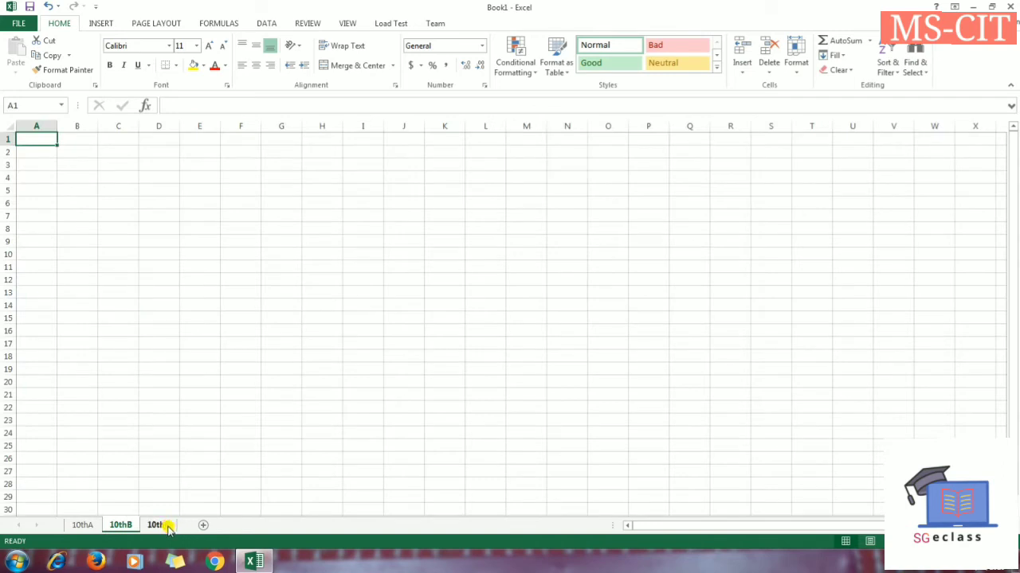
pyautogui.click(163, 526)
pyautogui.click(119, 525)
pyautogui.click(85, 525)
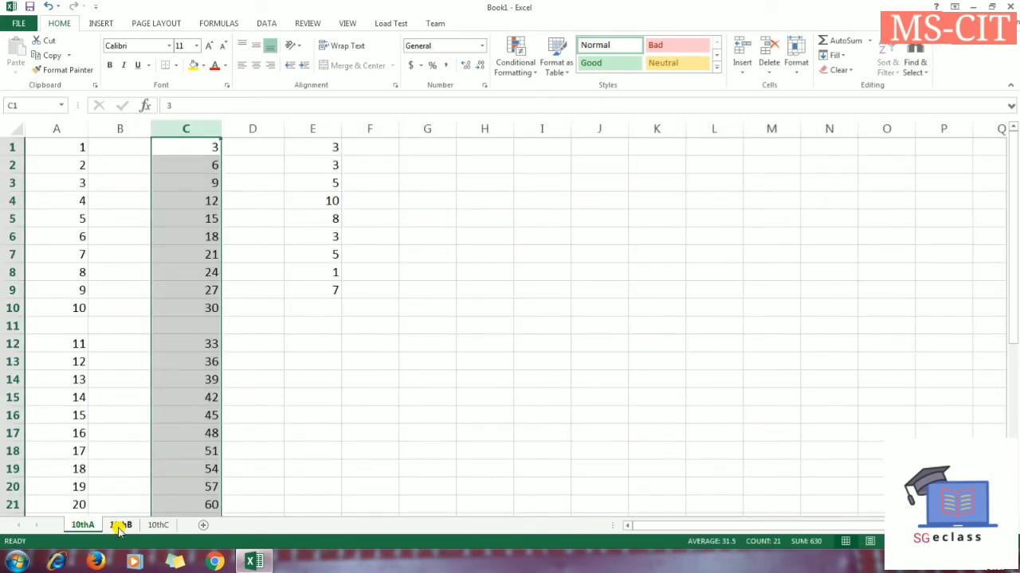
pyautogui.click(119, 525)
pyautogui.click(159, 527)
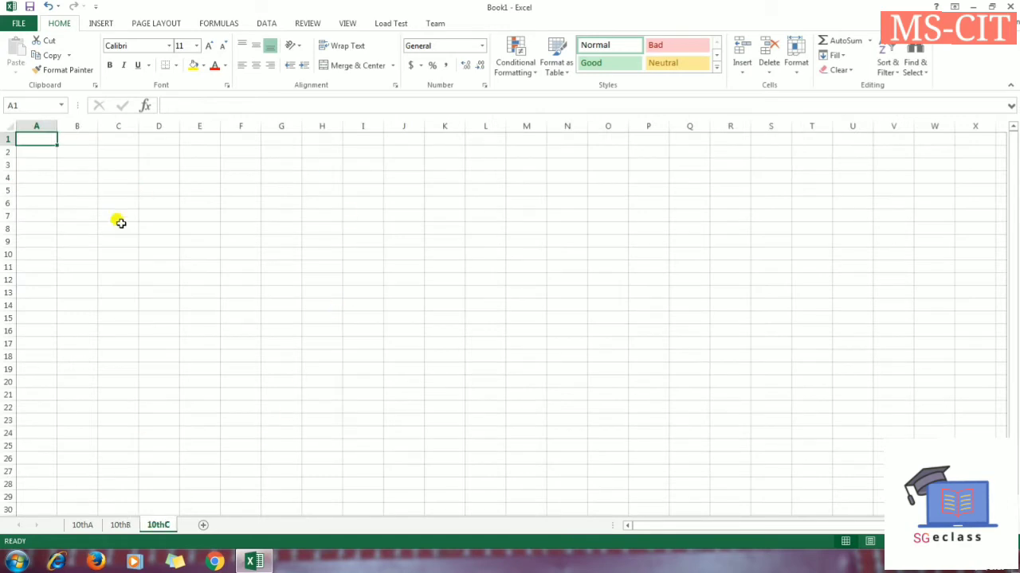
# Move the worksheet 10thA to the end of Book1 without creating a copy
pyautogui.click(82, 525)
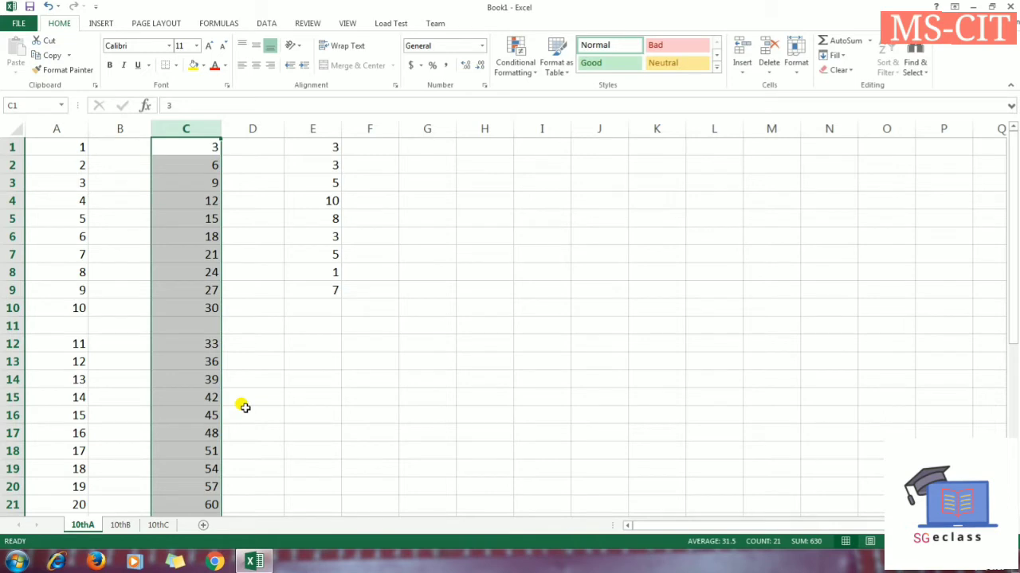
pyautogui.click(797, 70)
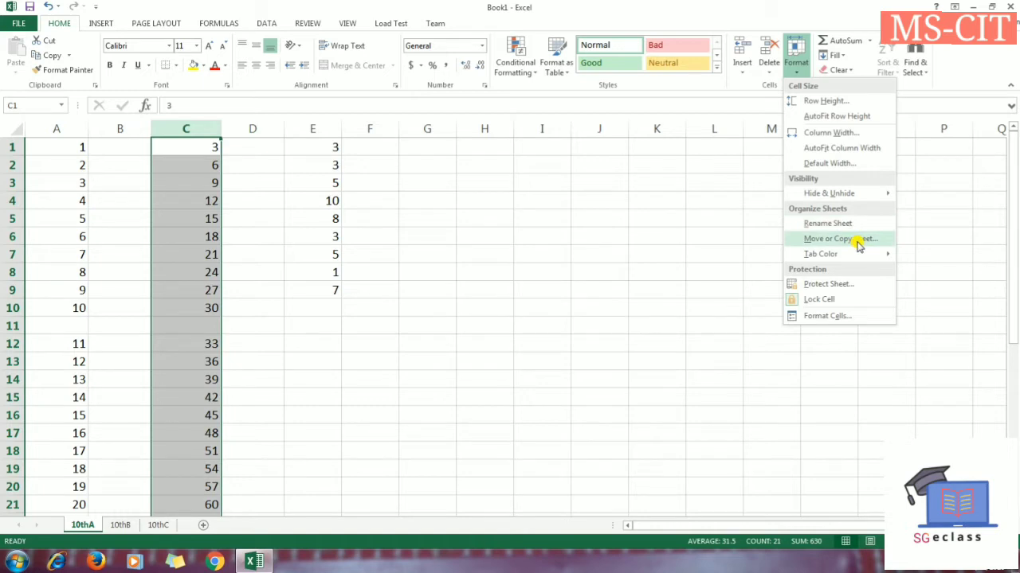
pyautogui.click(858, 240)
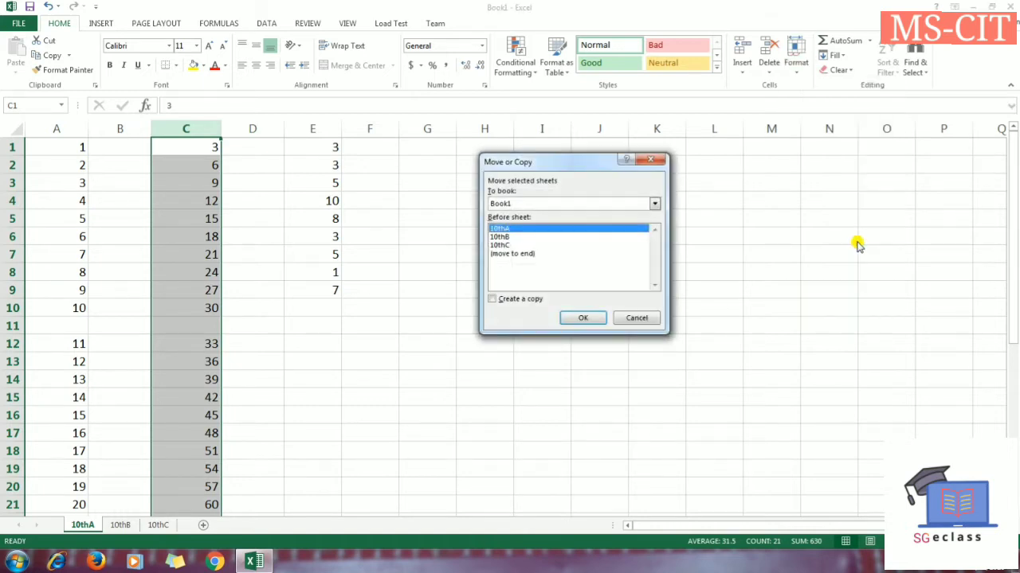
pyautogui.click(510, 253)
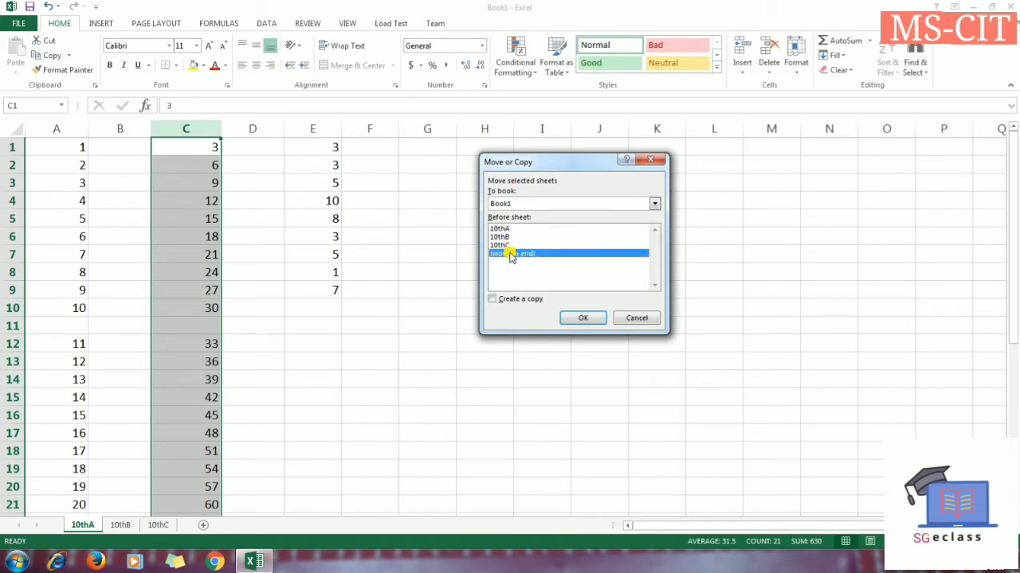
pyautogui.click(577, 317)
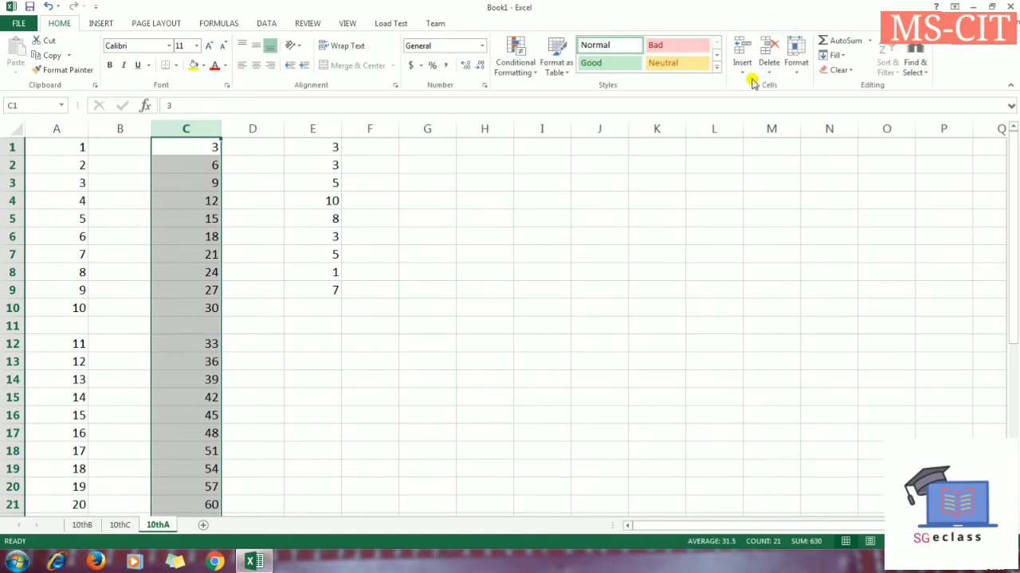
pyautogui.click(794, 70)
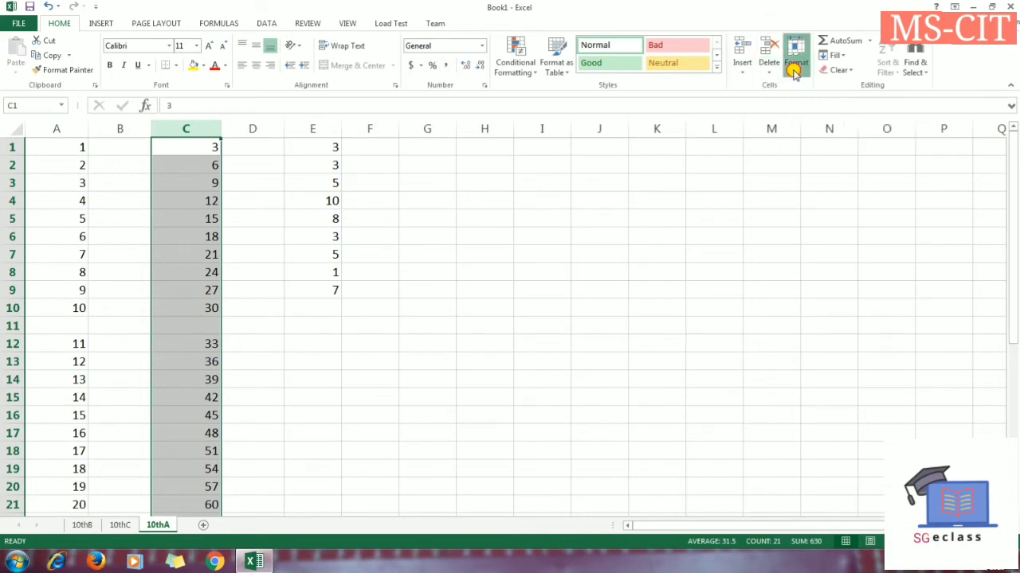
pyautogui.moveTo(825, 257)
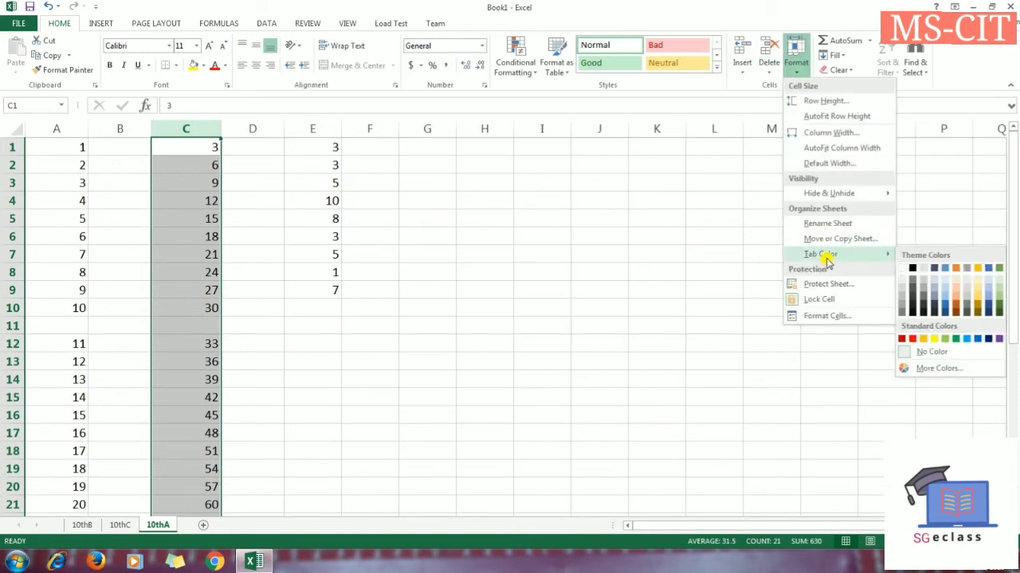
pyautogui.click(88, 527)
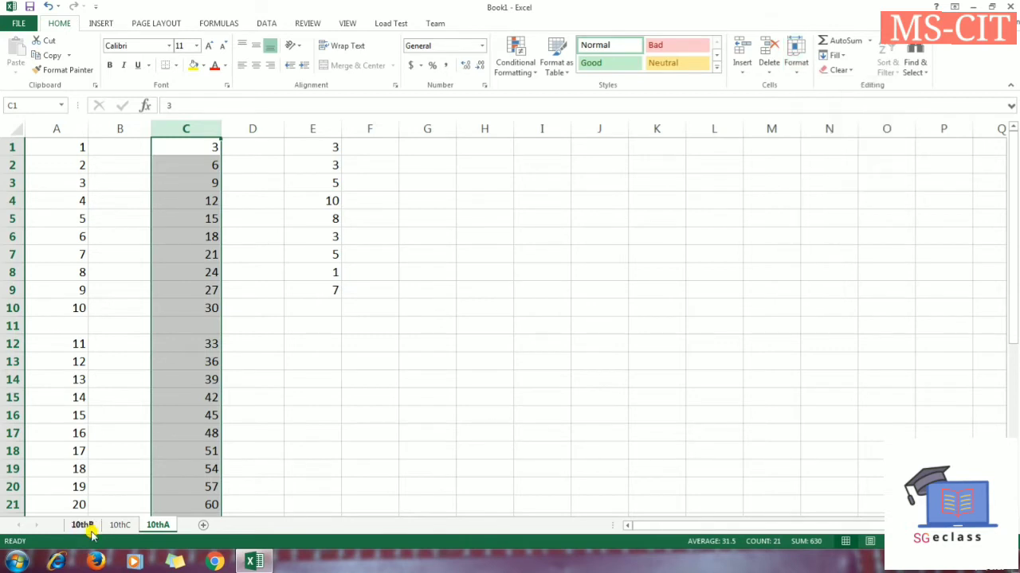
pyautogui.click(121, 526)
# Set the tab color of the worksheet 10thB to the standard red
pyautogui.click(80, 526)
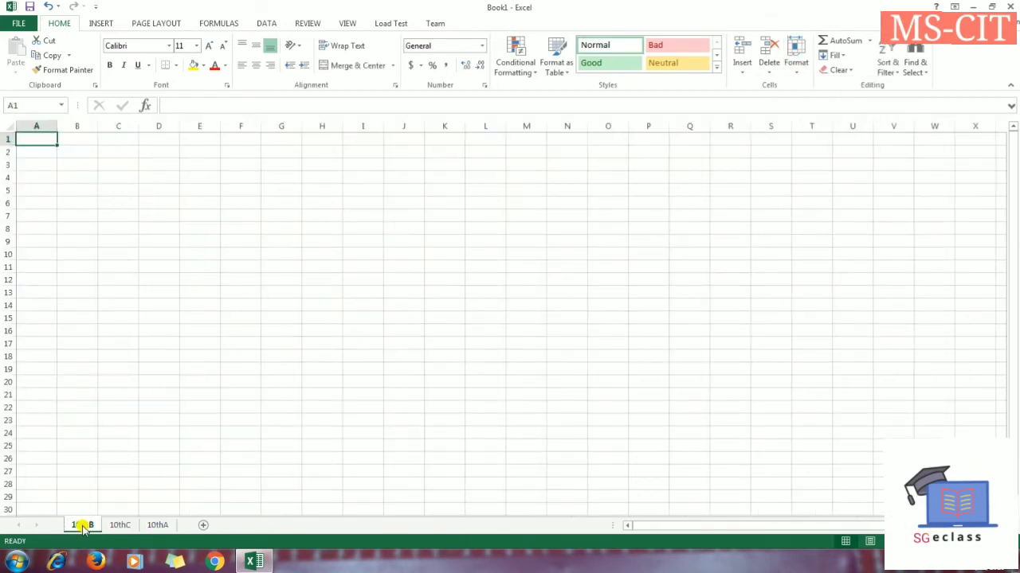
pyautogui.click(796, 67)
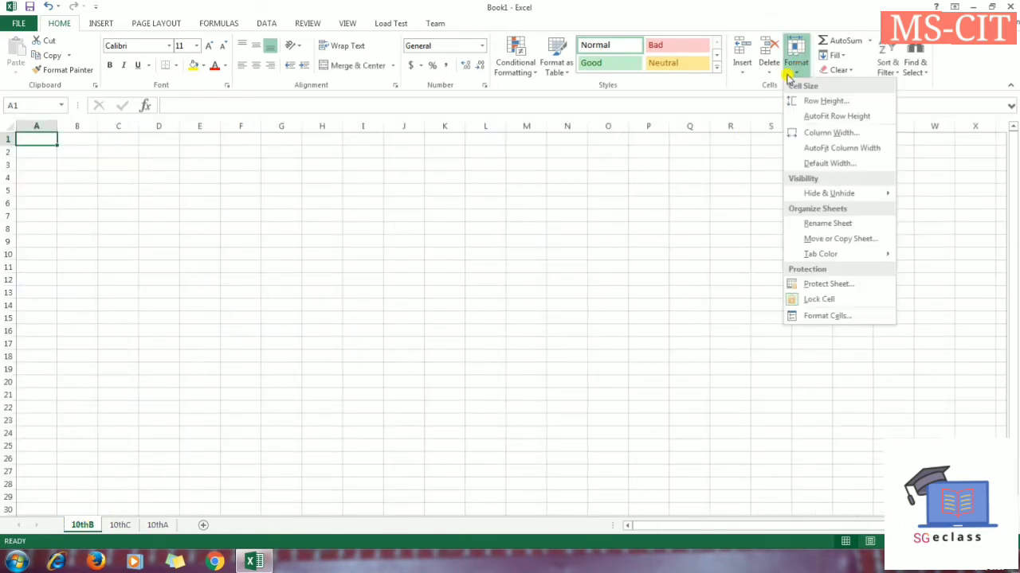
pyautogui.moveTo(806, 259)
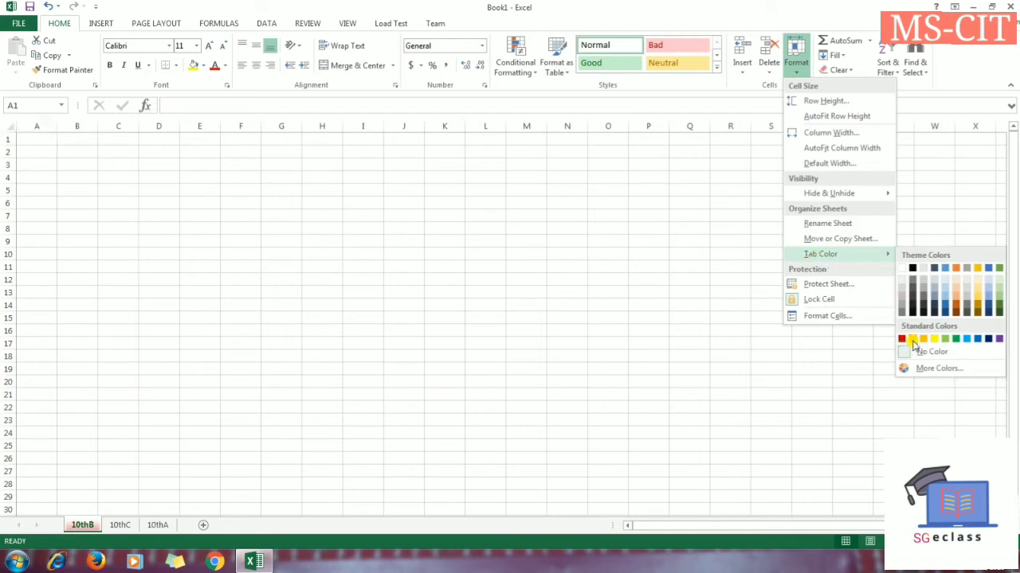
pyautogui.click(909, 342)
# Set the tab color of the worksheet 10thC to the standard green
pyautogui.click(120, 525)
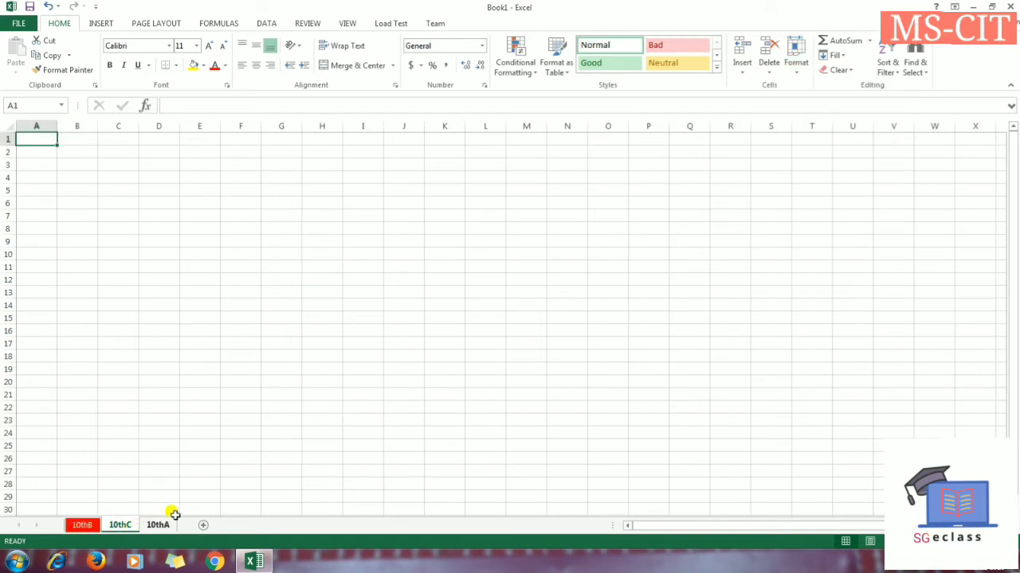
pyautogui.click(800, 73)
pyautogui.moveTo(840, 254)
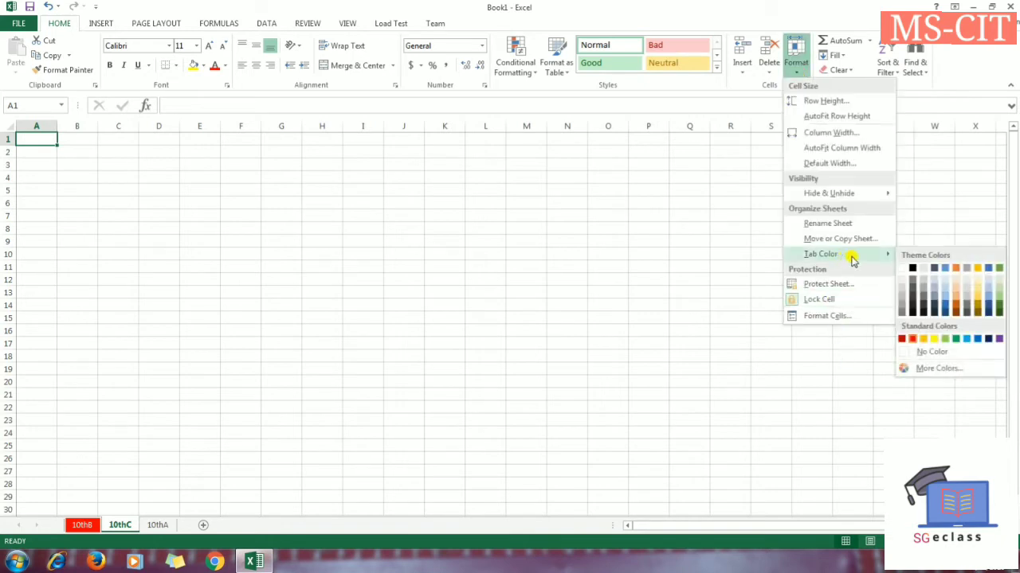
pyautogui.click(955, 340)
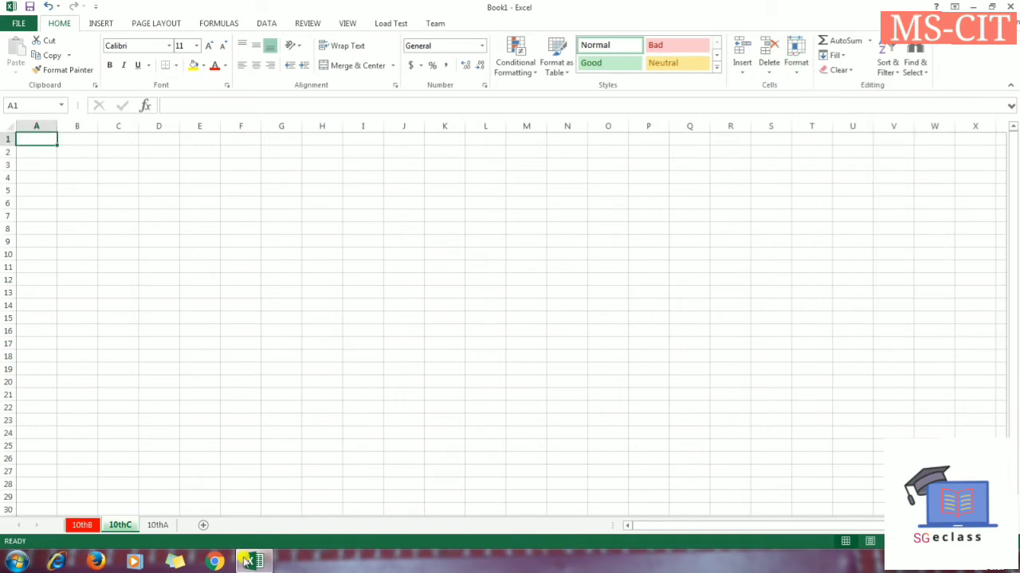
# Set the tab color of the worksheet 10thA to yellow and check the colored sheet tabs
pyautogui.click(156, 525)
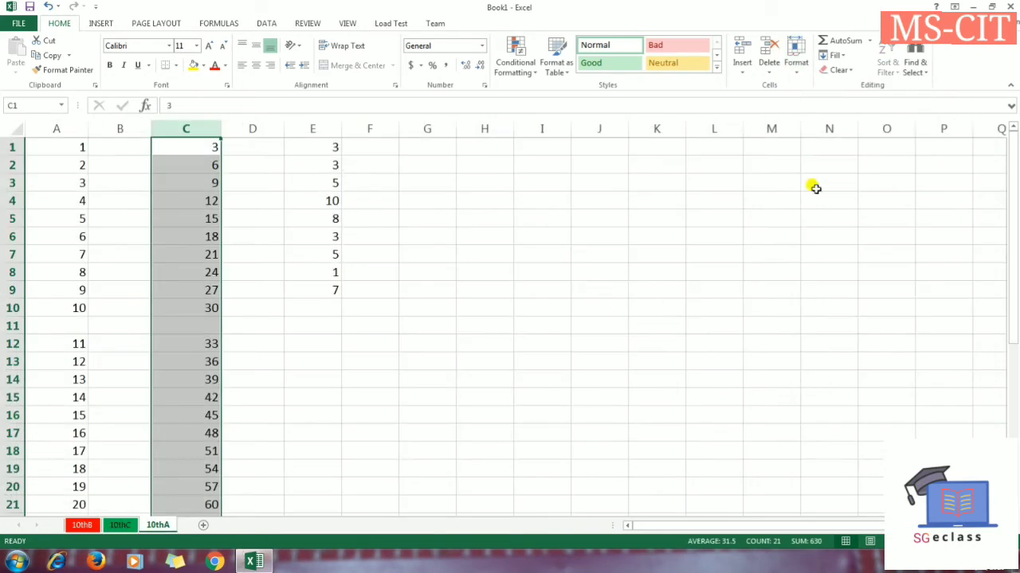
pyautogui.click(793, 69)
pyautogui.moveTo(851, 257)
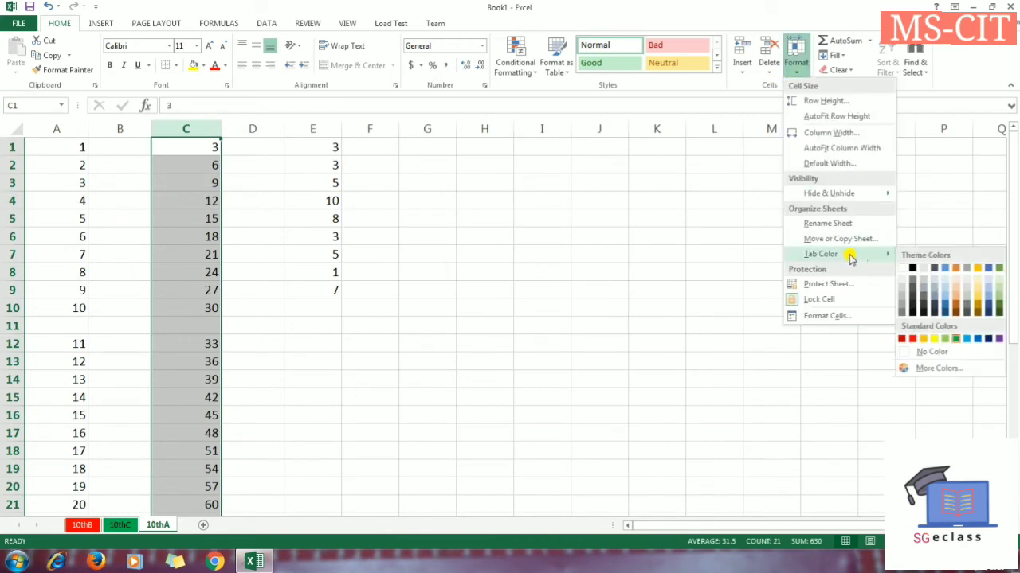
pyautogui.click(932, 352)
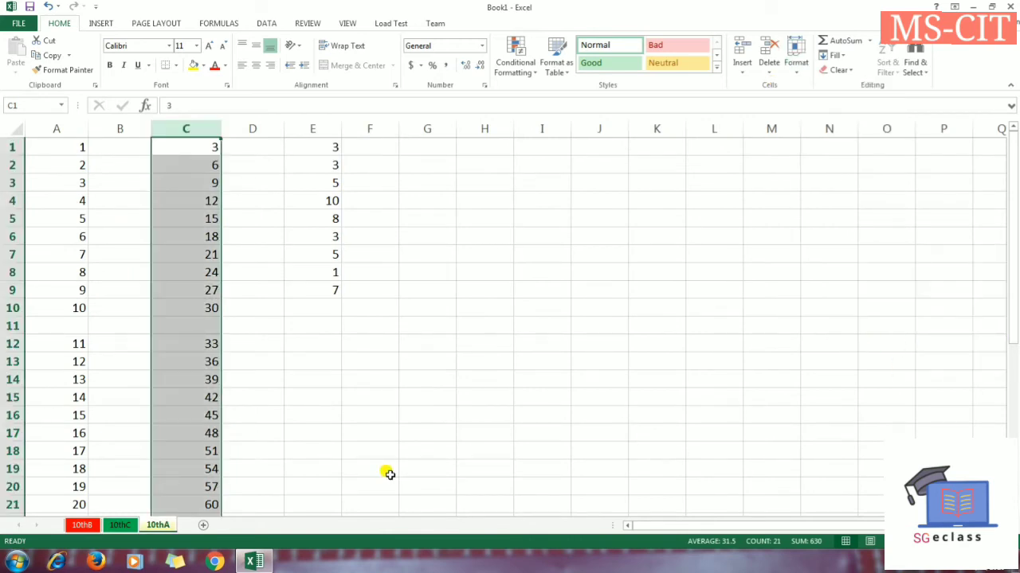
pyautogui.click(118, 525)
pyautogui.click(153, 525)
# Examine the AutoSum functions, the numbers in B1:B5 and the labelled result cells below them
pyautogui.scroll(-1, 512, 295)
pyautogui.scroll(1, 492, 298)
pyautogui.click(870, 44)
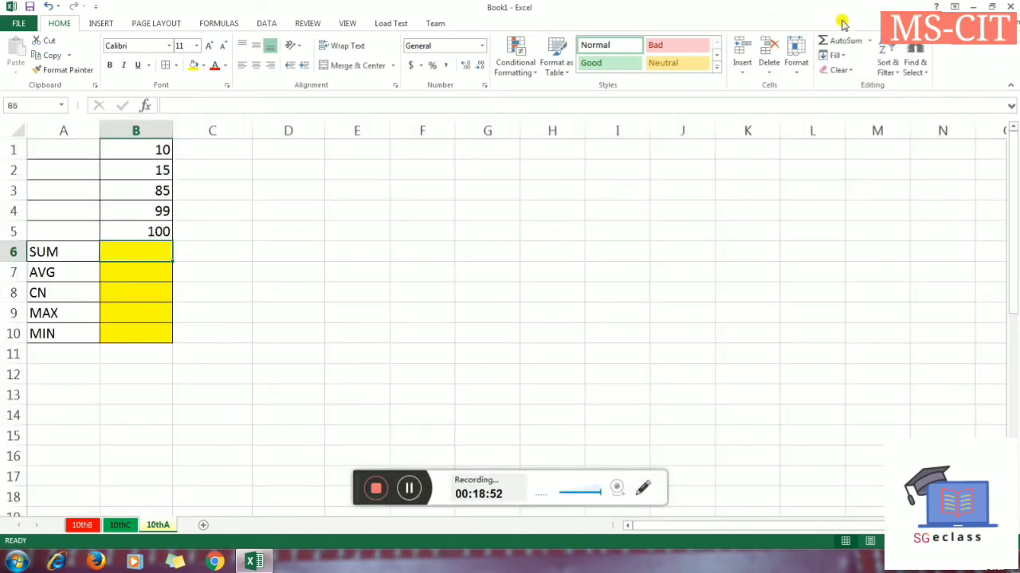
pyautogui.click(868, 41)
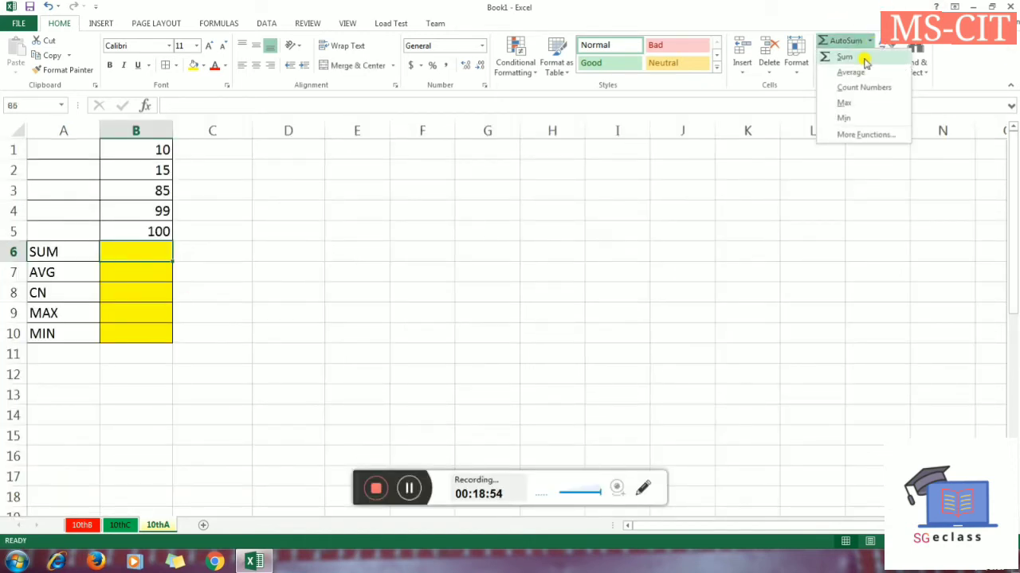
pyautogui.click(144, 312)
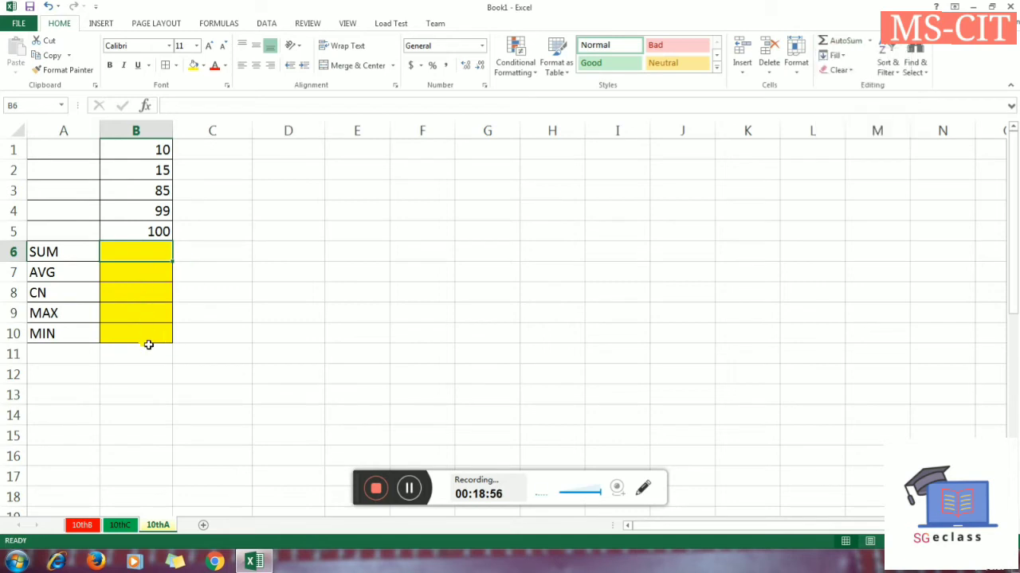
pyautogui.click(139, 297)
pyautogui.click(143, 151)
pyautogui.moveTo(143, 152); pyautogui.dragTo(143, 226)
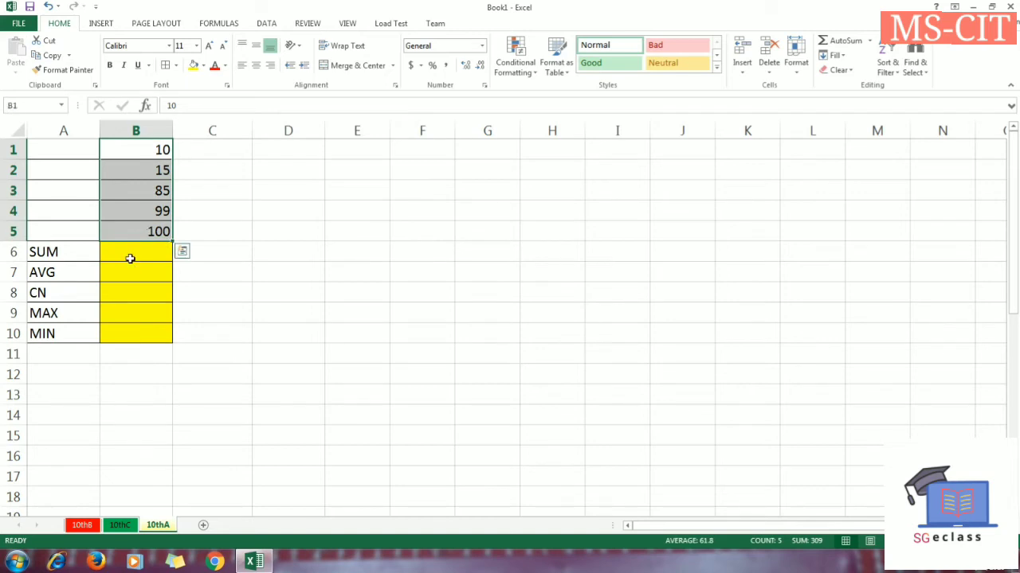
pyautogui.click(68, 253)
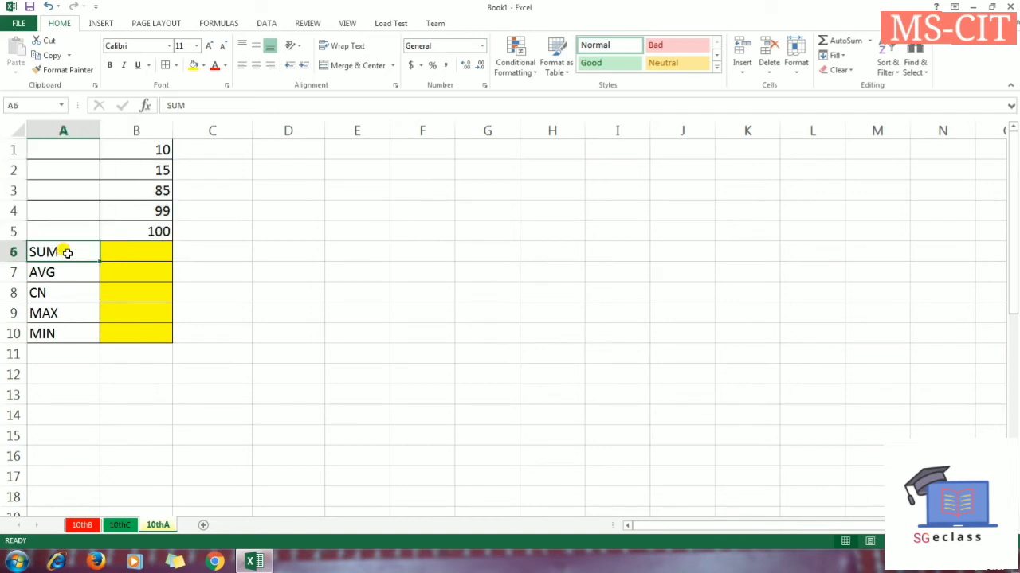
pyautogui.click(149, 264)
pyautogui.click(148, 253)
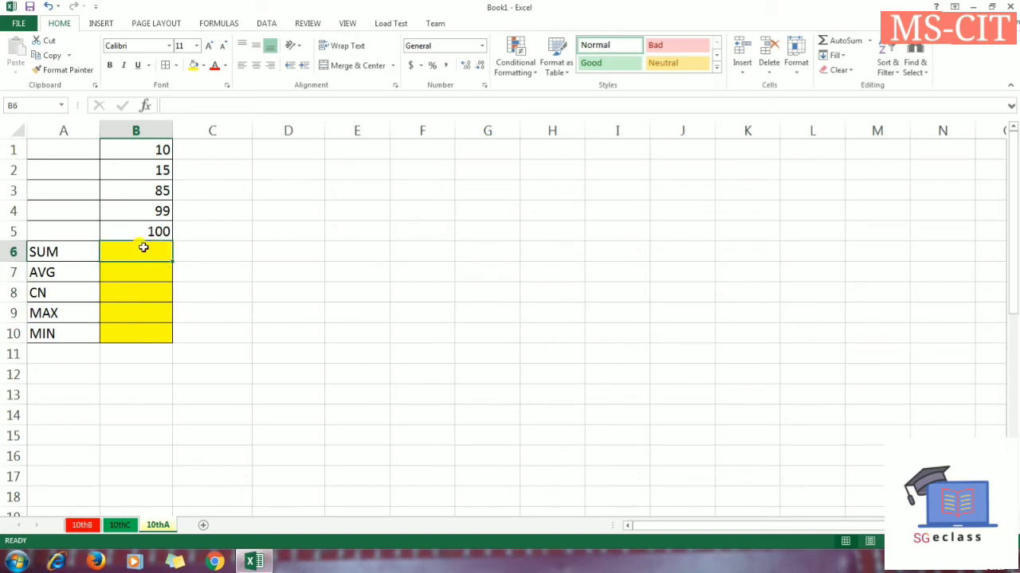
pyautogui.click(222, 247)
# Calculate the sum of B1:B5 in cell B6 with the AutoSum function Sum
pyautogui.click(130, 251)
pyautogui.click(869, 40)
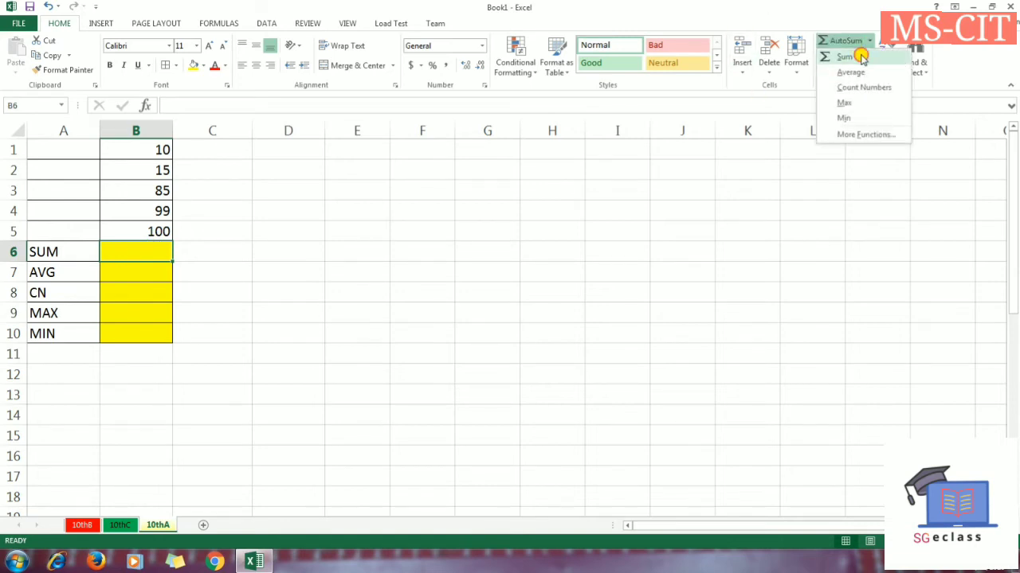
pyautogui.click(861, 56)
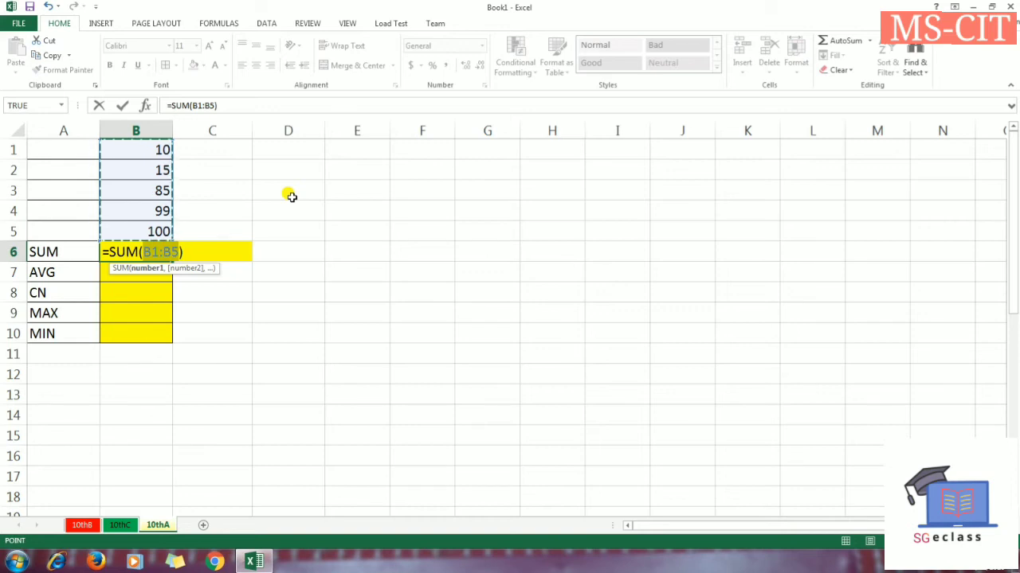
pyautogui.press('Return')
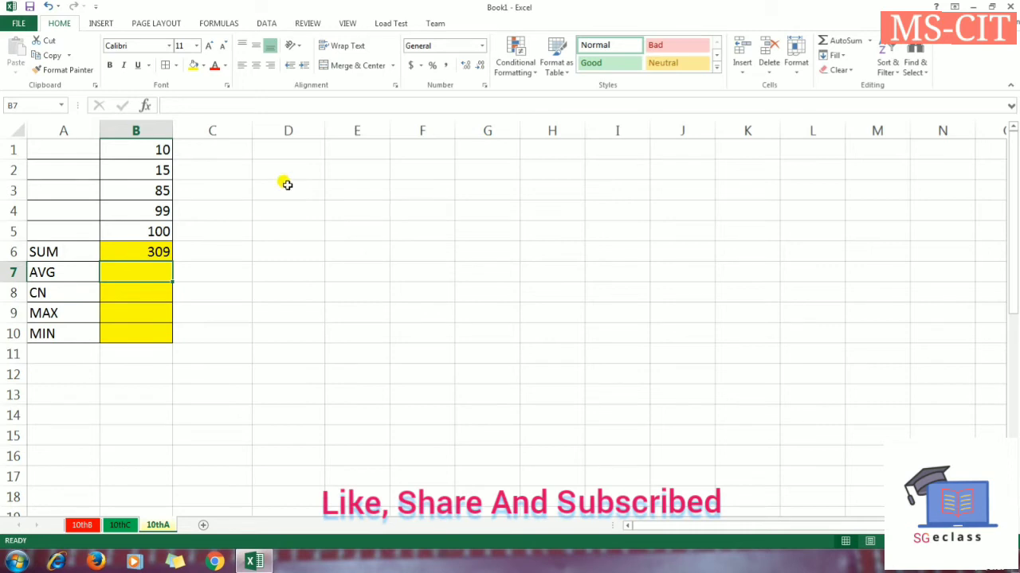
# Change the value in cell B1 to 11
pyautogui.click(153, 152)
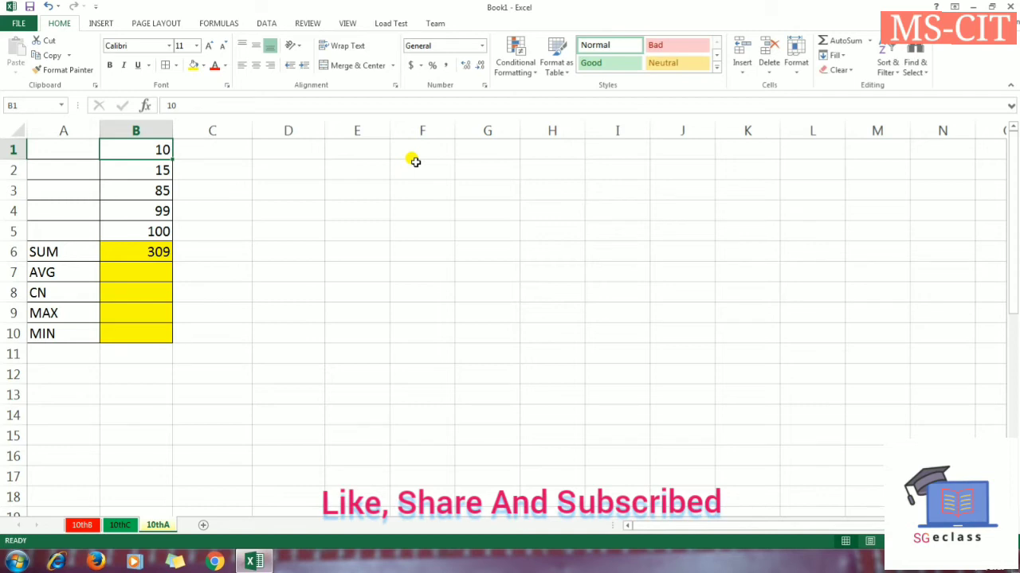
pyautogui.write('11')
pyautogui.press('Return')
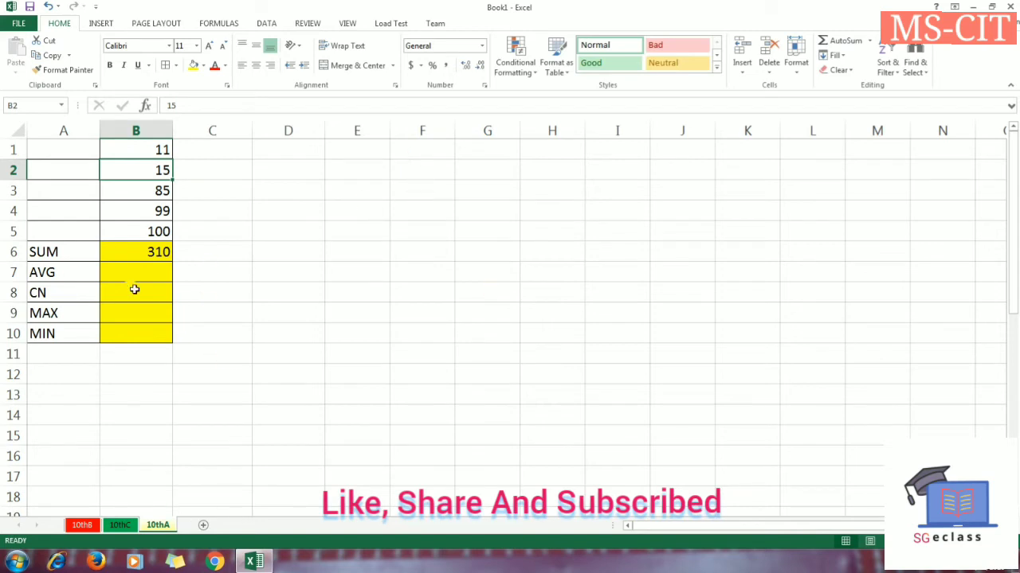
# Calculate the average in cell B7 with the AutoSum function Average, correcting the suggested range to B1:B5
pyautogui.click(126, 275)
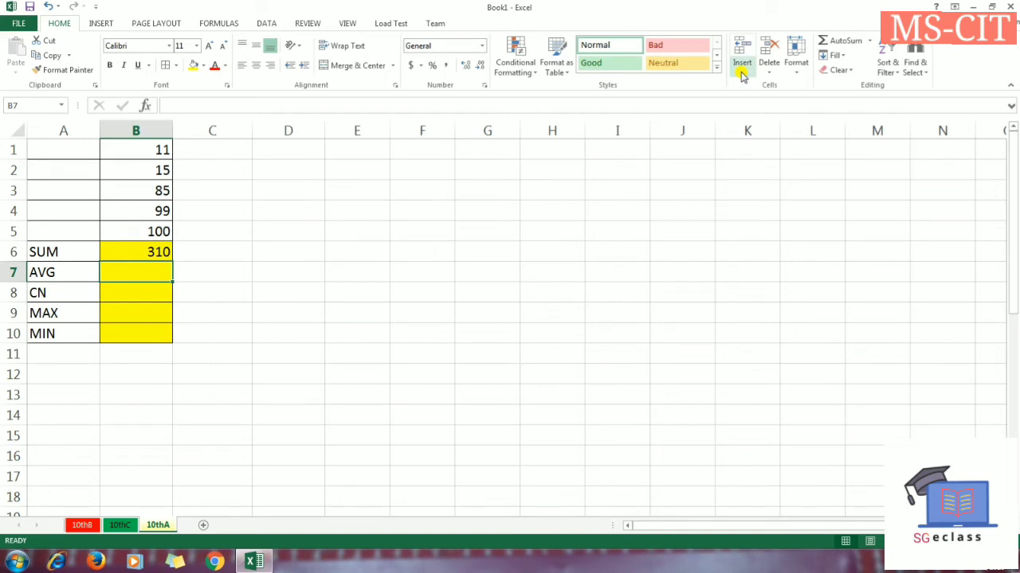
pyautogui.click(870, 40)
pyautogui.click(879, 73)
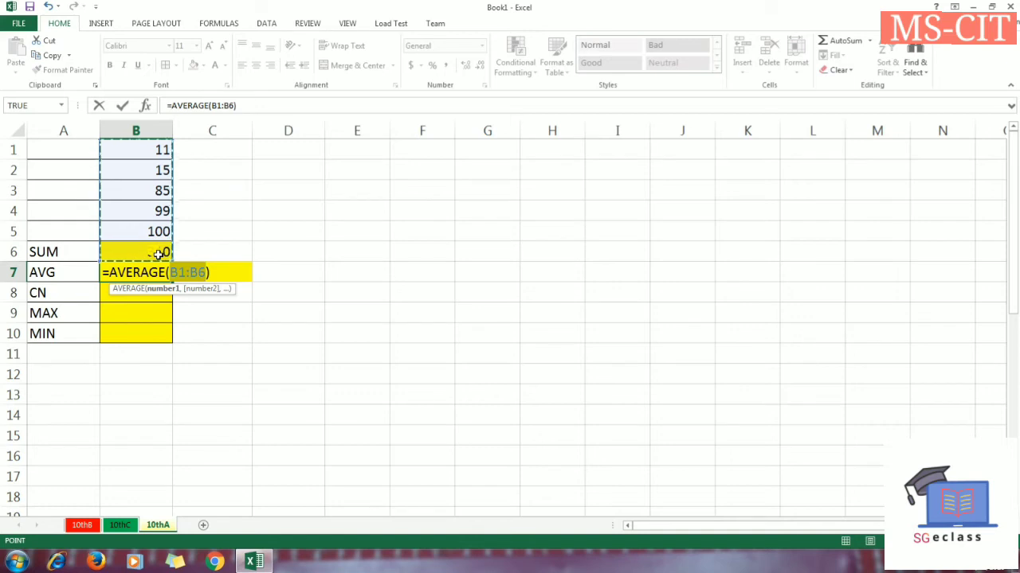
pyautogui.click(206, 273)
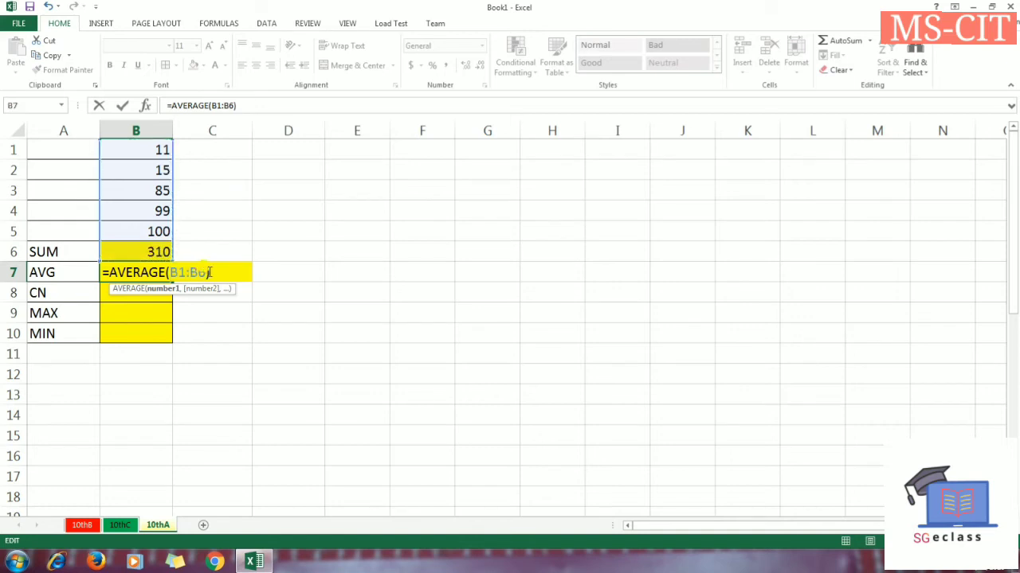
pyautogui.press('BackSpace')
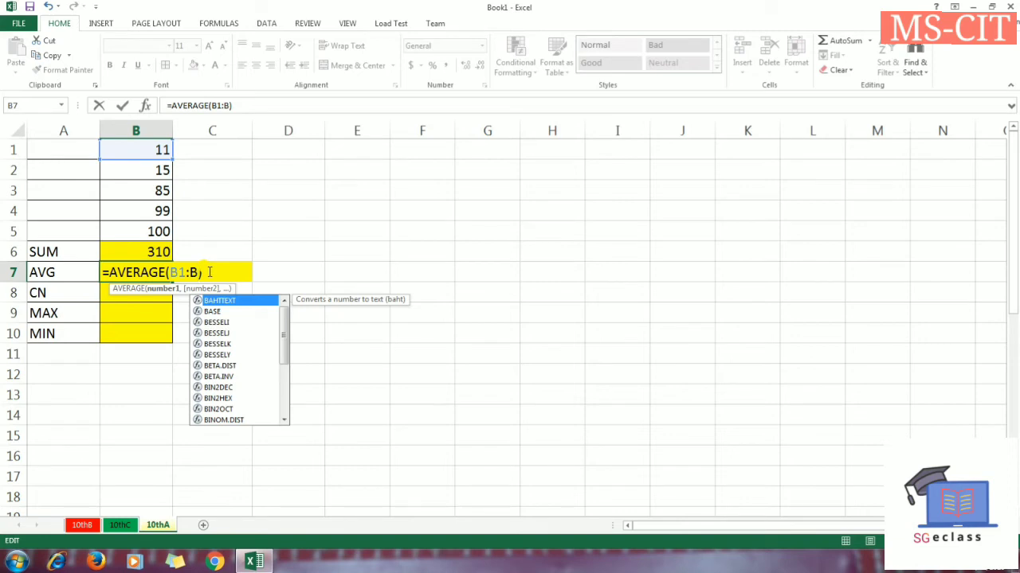
pyautogui.write('5')
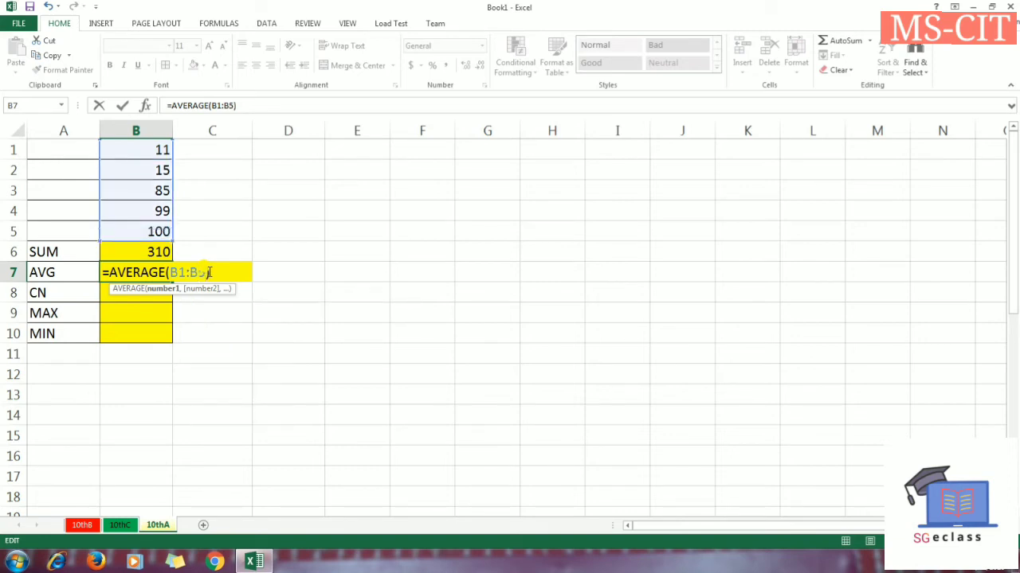
pyautogui.click(199, 164)
pyautogui.moveTo(149, 149); pyautogui.dragTo(155, 233)
# Redo the AutoSum Average in cell B7, picking the cells B1:B5 in the sheet as its range
pyautogui.click(143, 277)
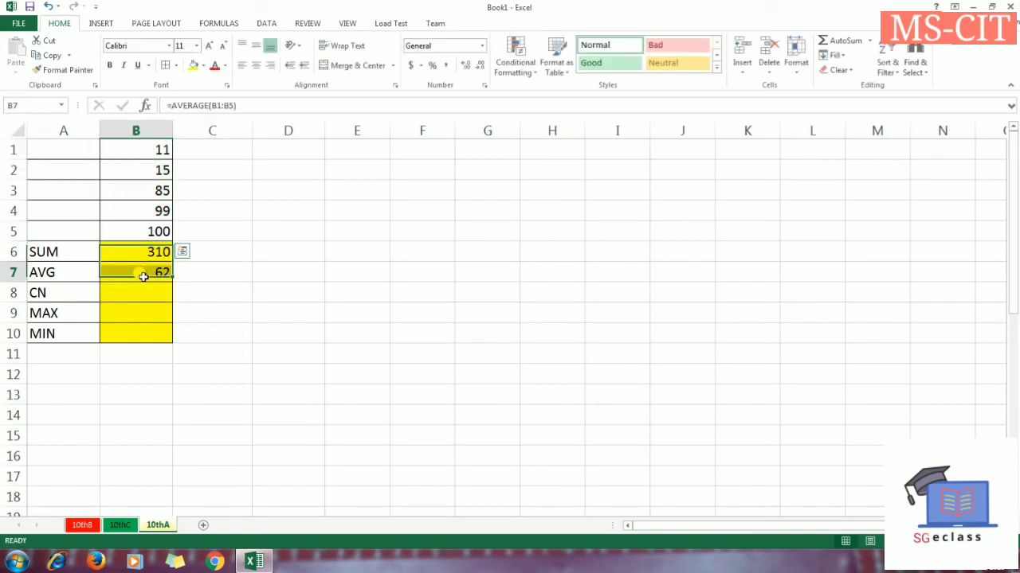
pyautogui.click(870, 41)
pyautogui.click(853, 73)
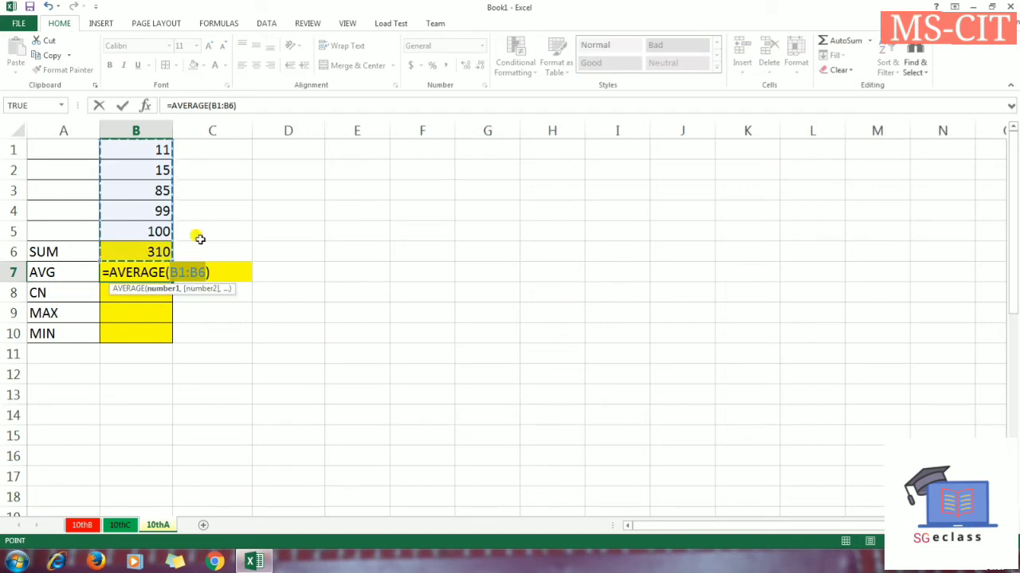
pyautogui.moveTo(130, 150); pyautogui.dragTo(130, 224)
pyautogui.press('Return')
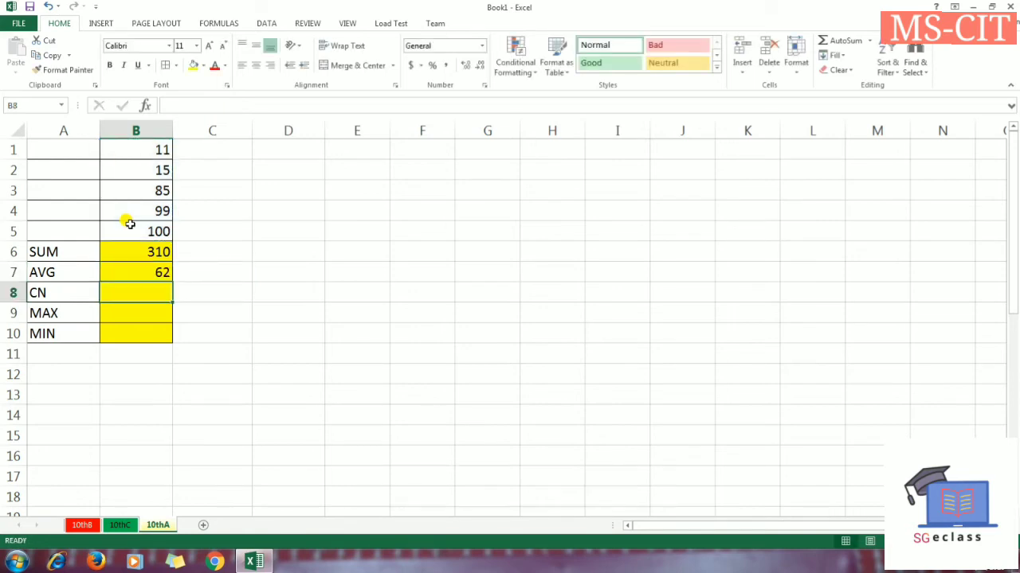
# Count the values of B1:B5 in cell B8 with the AutoSum function Count Numbers
pyautogui.click(871, 41)
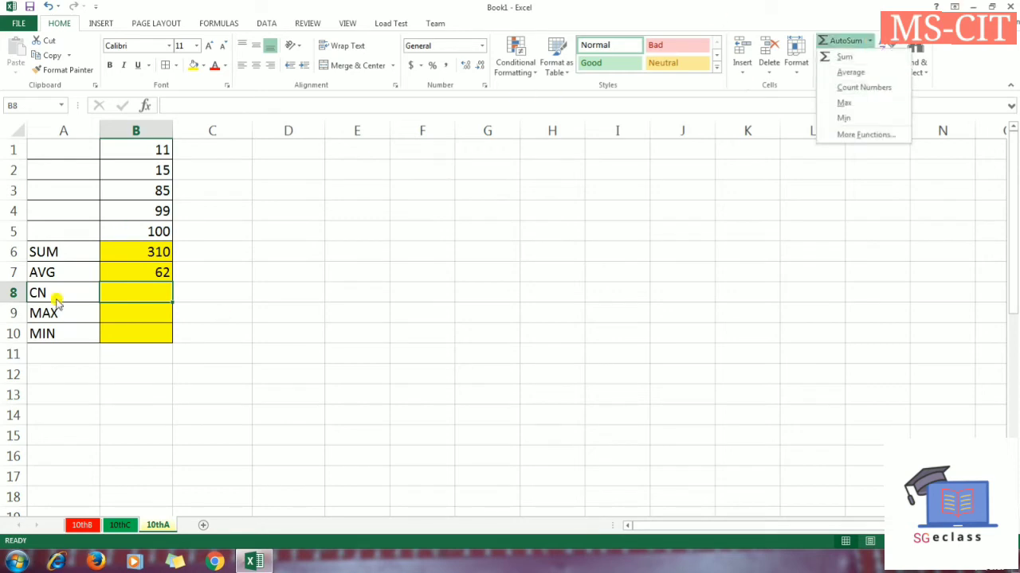
pyautogui.click(139, 151)
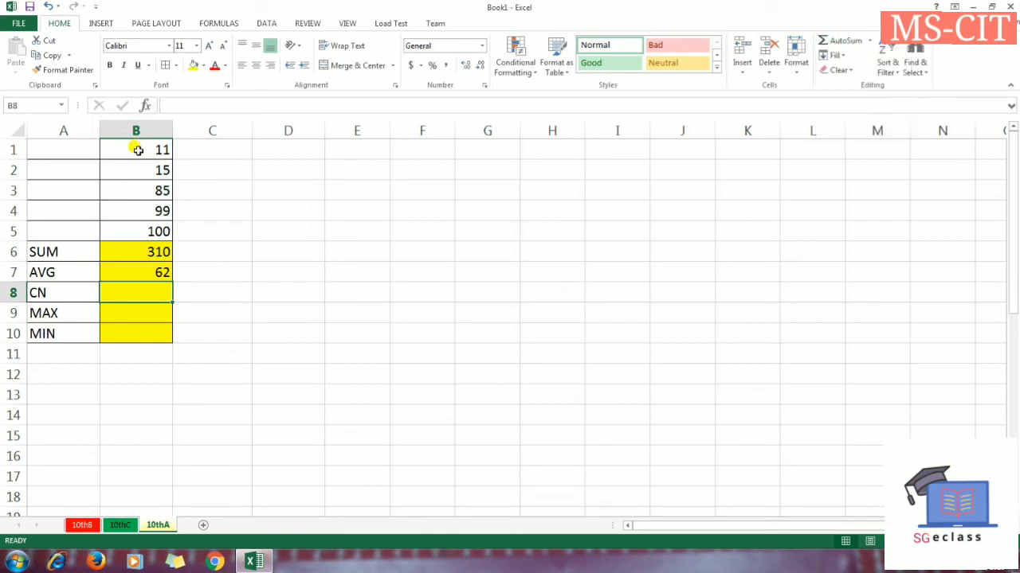
pyautogui.click(136, 151)
pyautogui.click(136, 186)
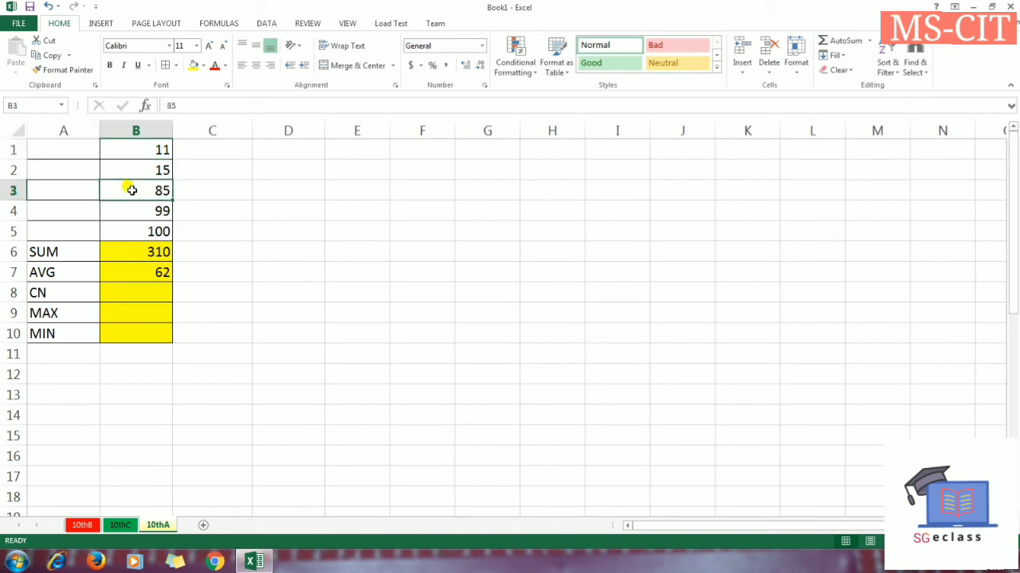
pyautogui.click(137, 289)
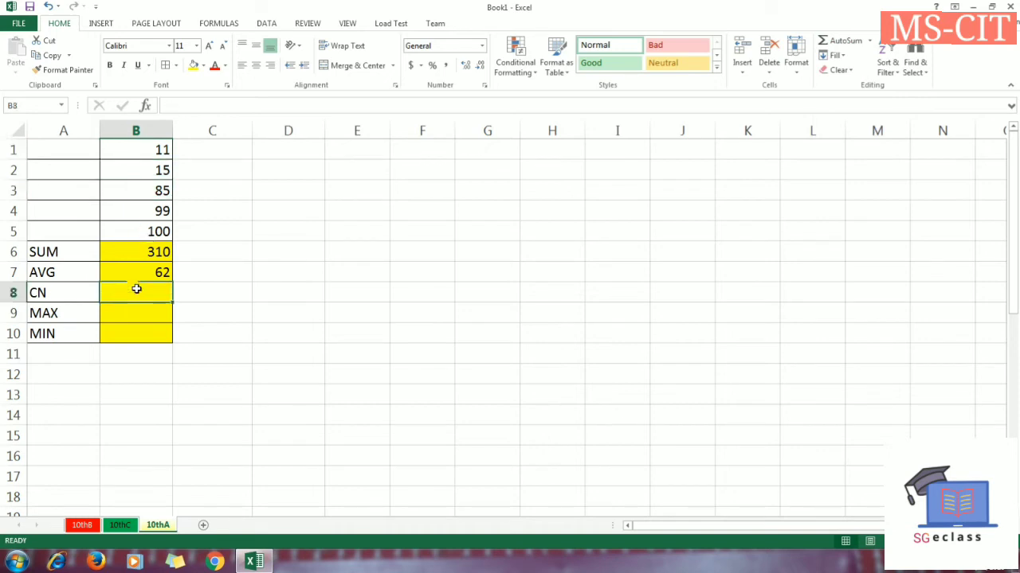
pyautogui.click(870, 41)
pyautogui.click(870, 86)
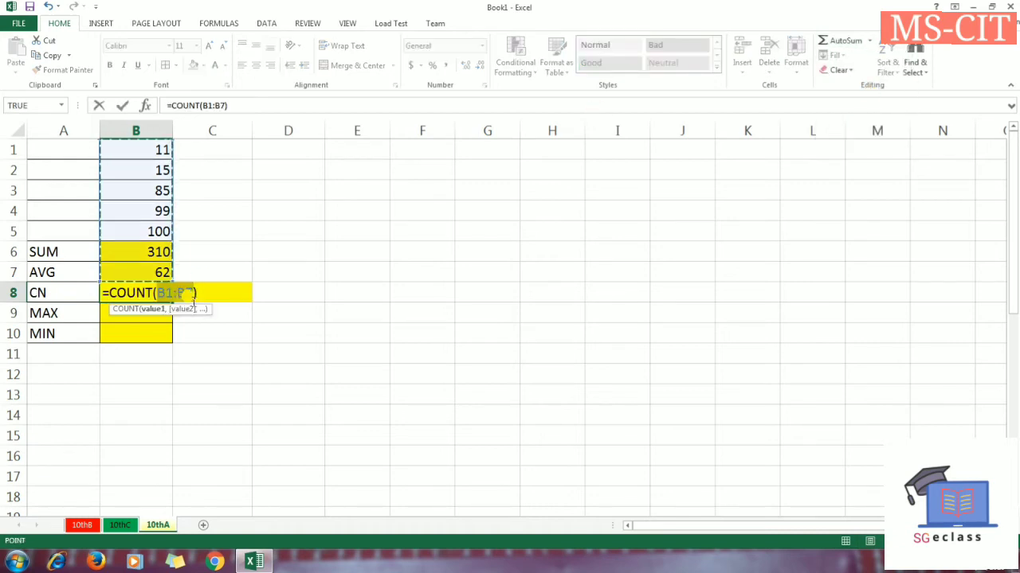
pyautogui.click(117, 149)
pyautogui.moveTo(117, 149); pyautogui.dragTo(121, 224)
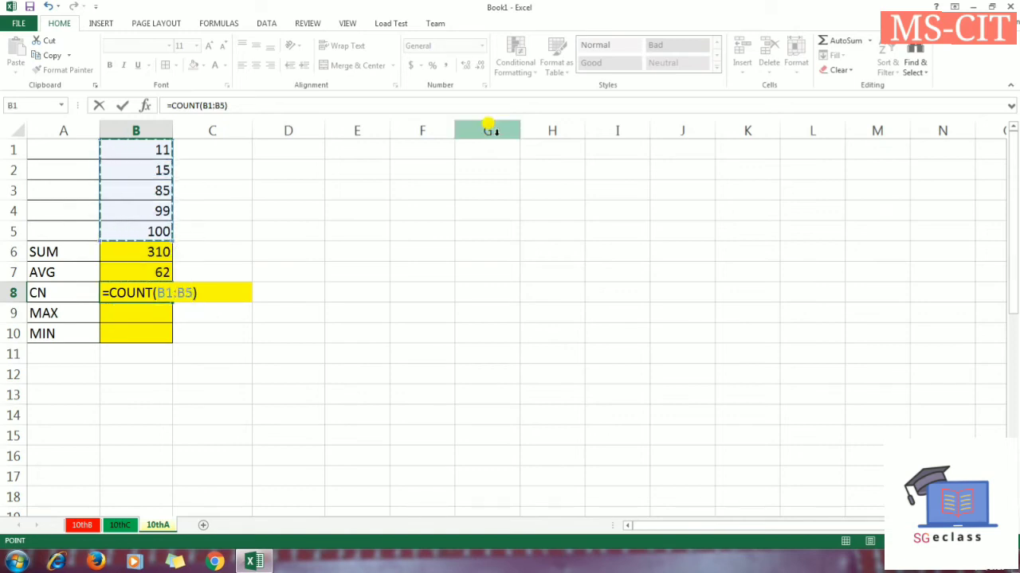
pyautogui.press('Return')
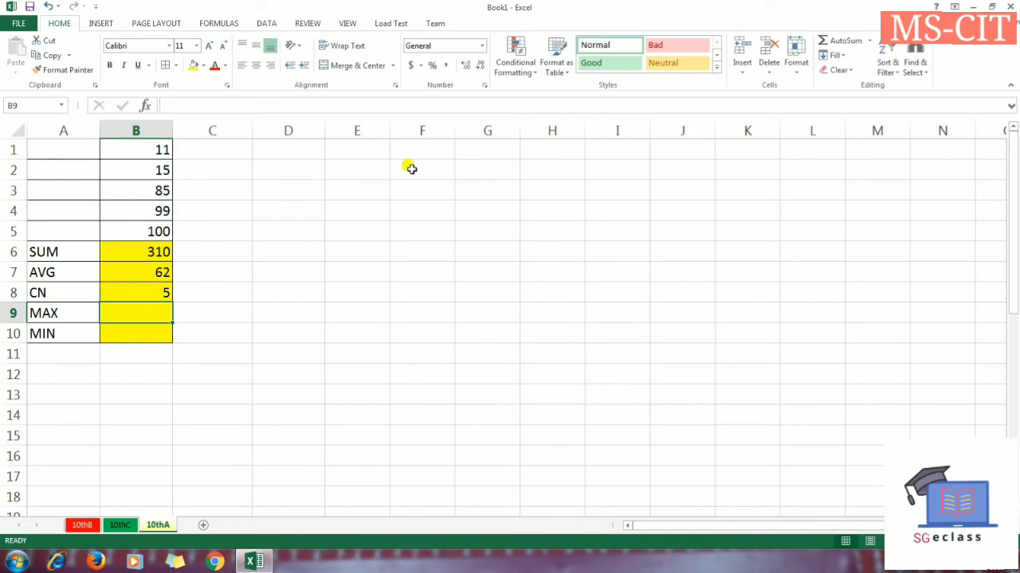
# Calculate the maximum of B1:B5 in cell B9 with the AutoSum function Max
pyautogui.moveTo(129, 148); pyautogui.dragTo(129, 227)
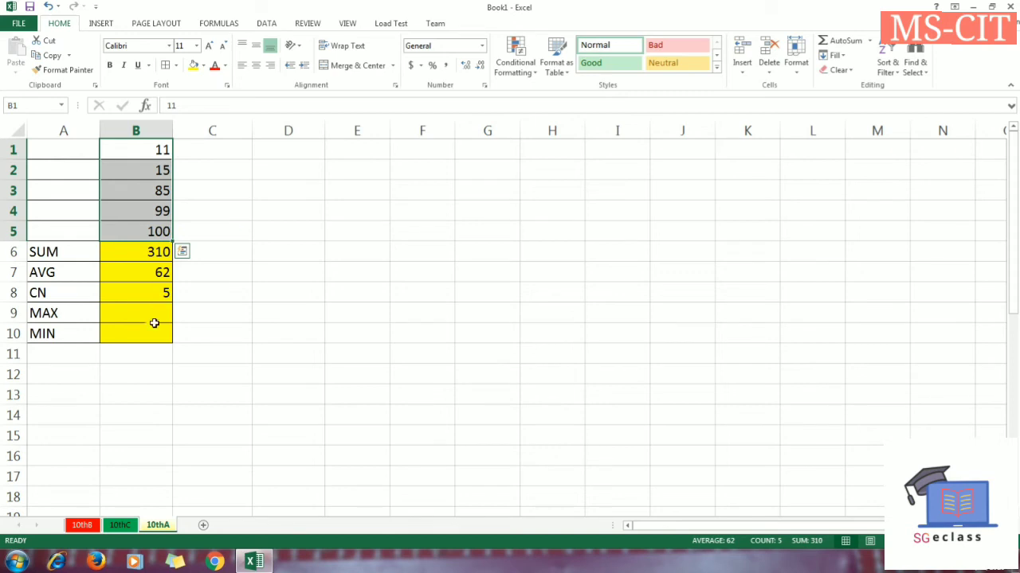
pyautogui.click(150, 318)
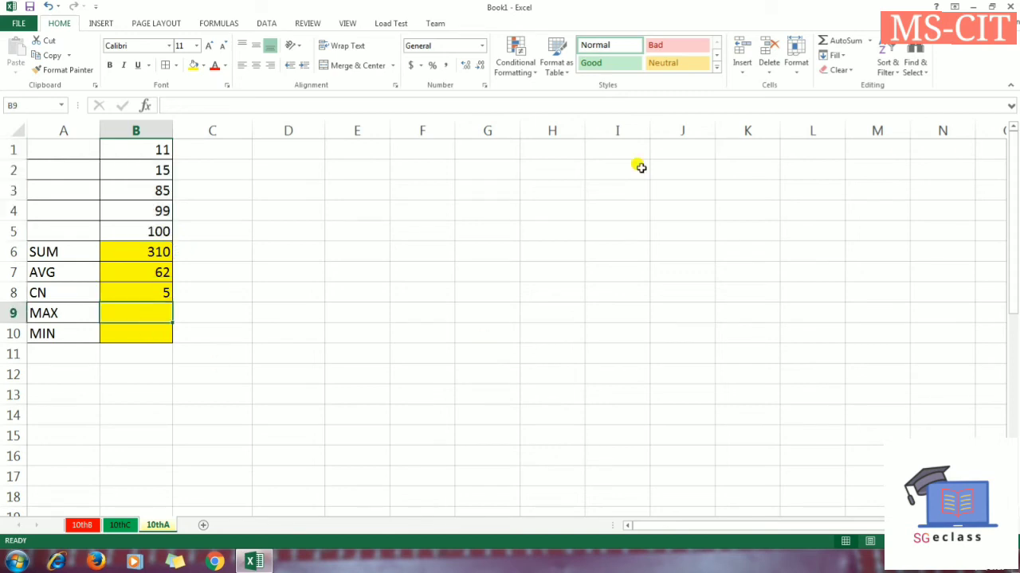
pyautogui.click(870, 39)
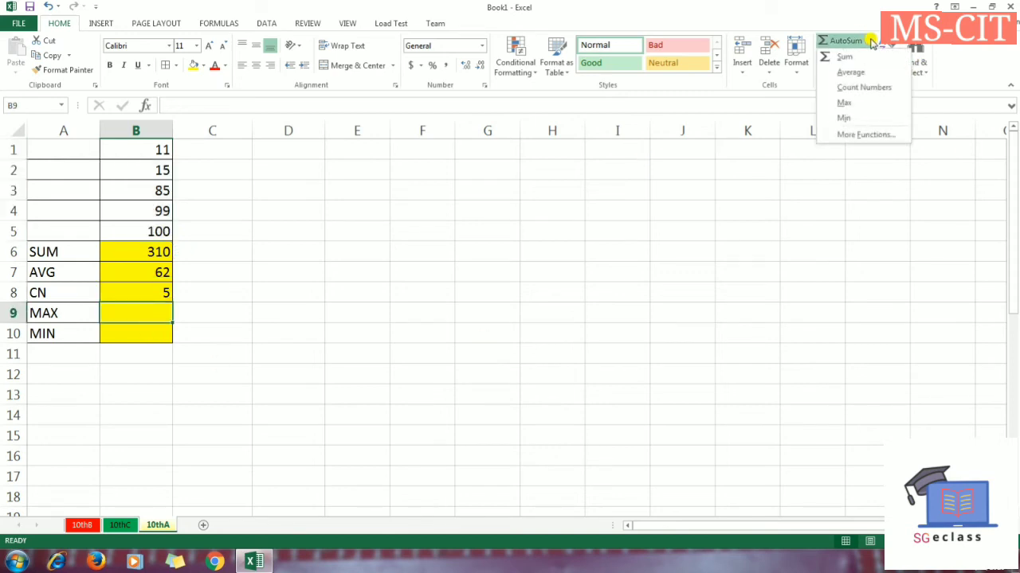
pyautogui.click(853, 103)
pyautogui.moveTo(114, 148); pyautogui.dragTo(128, 229)
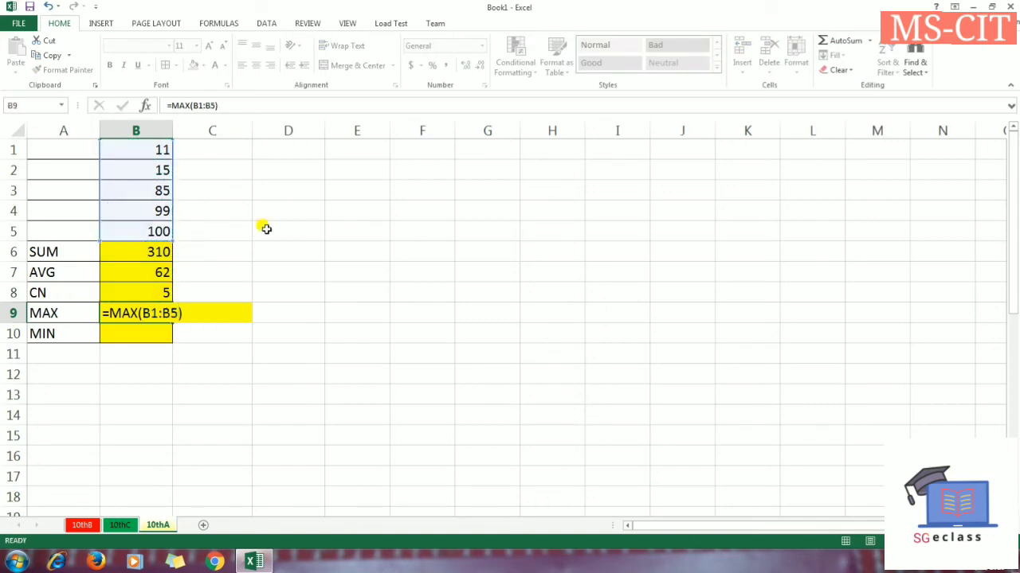
pyautogui.press('Return')
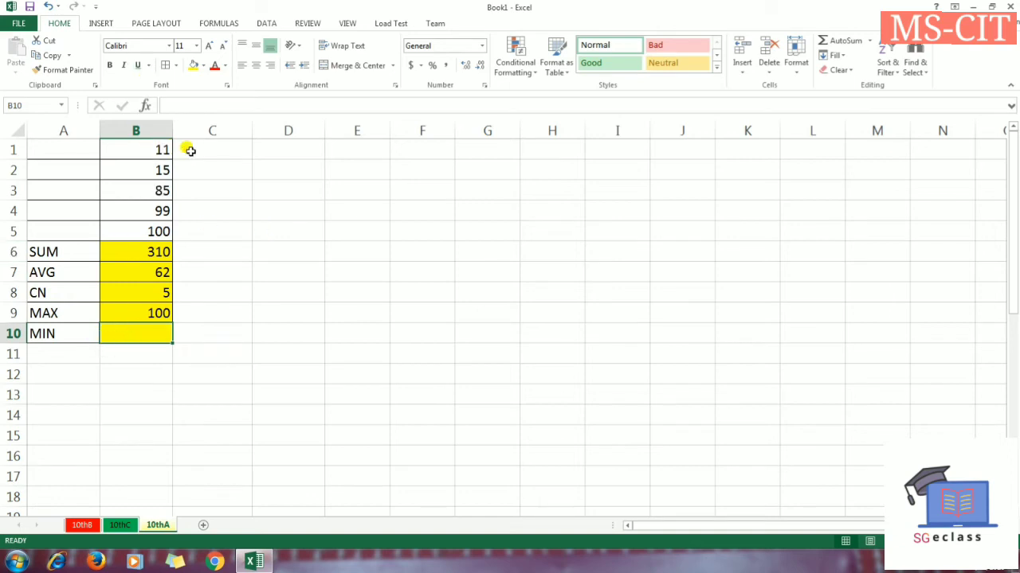
# Calculate the minimum of B1:B5 in cell B10 with the AutoSum function Min
pyautogui.click(871, 42)
pyautogui.click(844, 117)
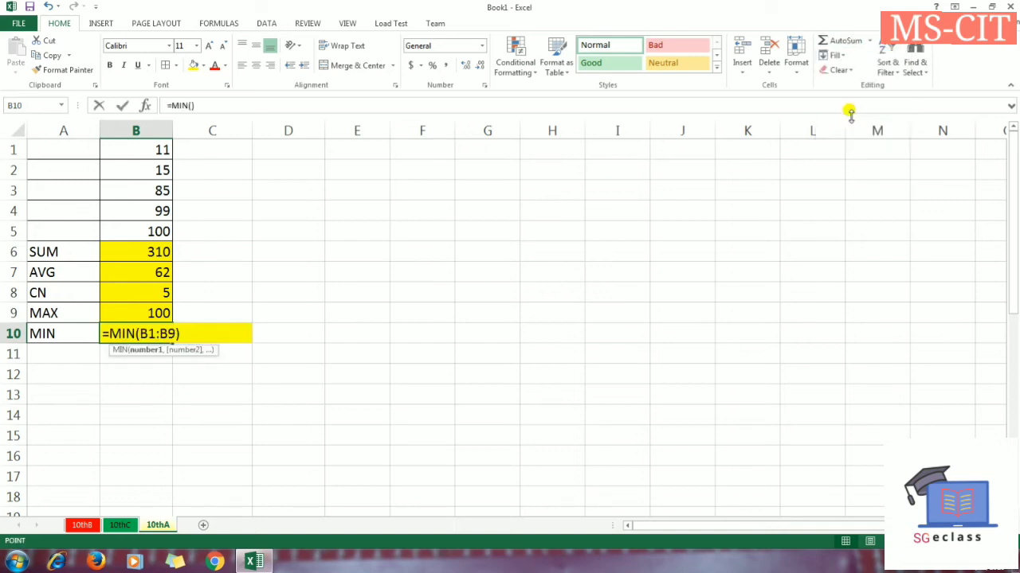
pyautogui.moveTo(125, 148); pyautogui.dragTo(129, 227)
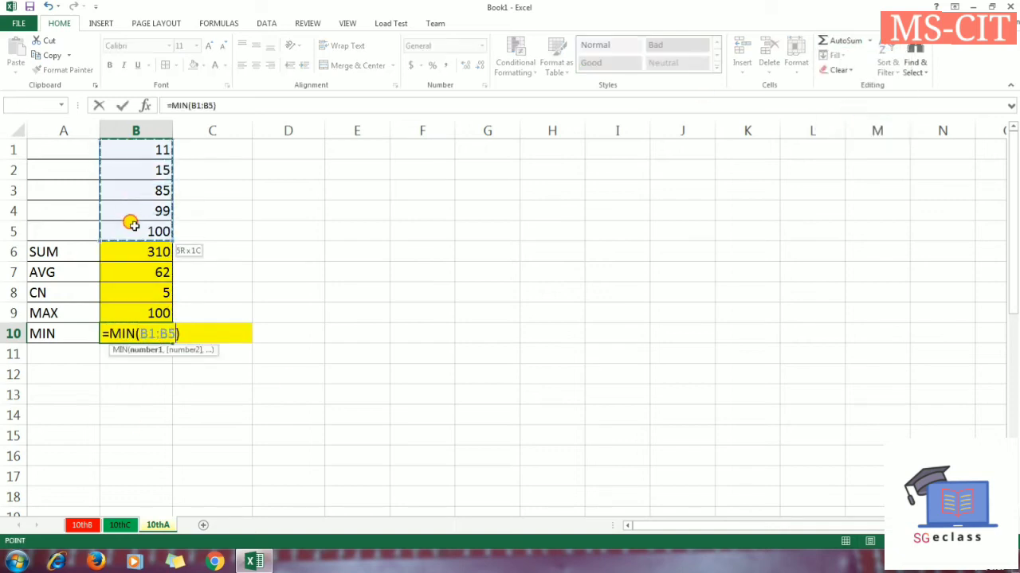
pyautogui.press('Return')
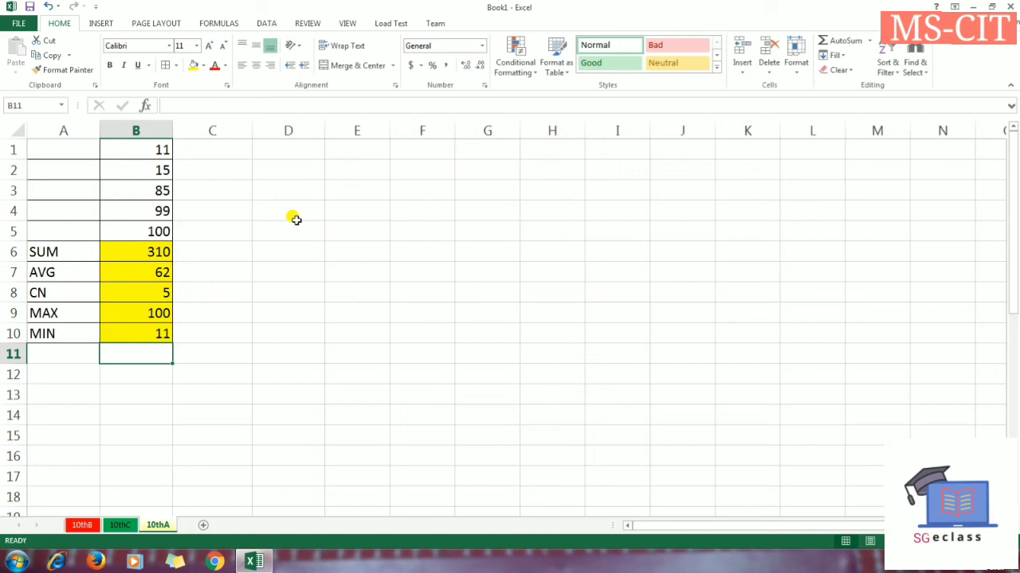
# Copy the value of B1 into cell C1 with the Fill Right command
pyautogui.click(844, 57)
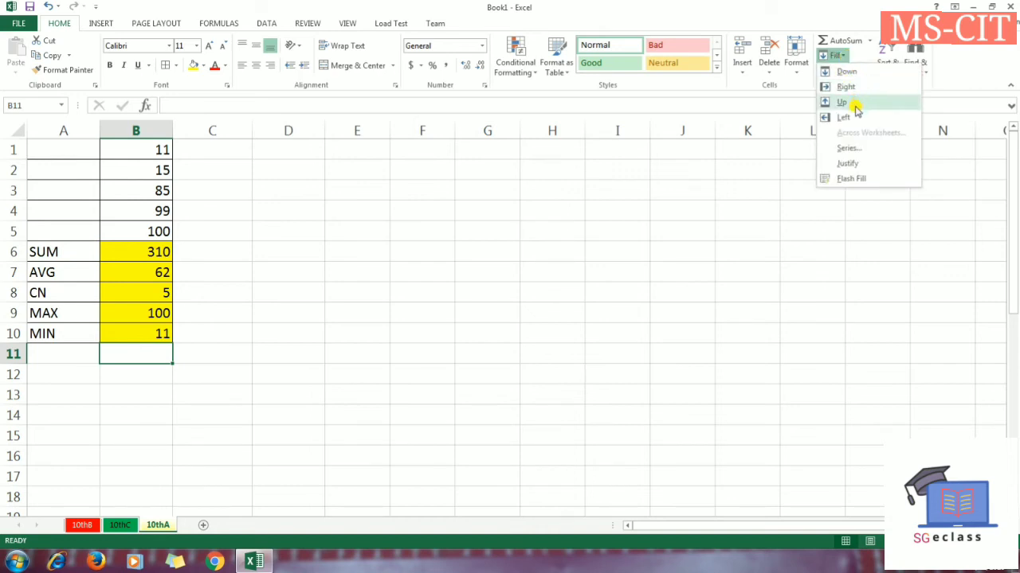
pyautogui.click(207, 152)
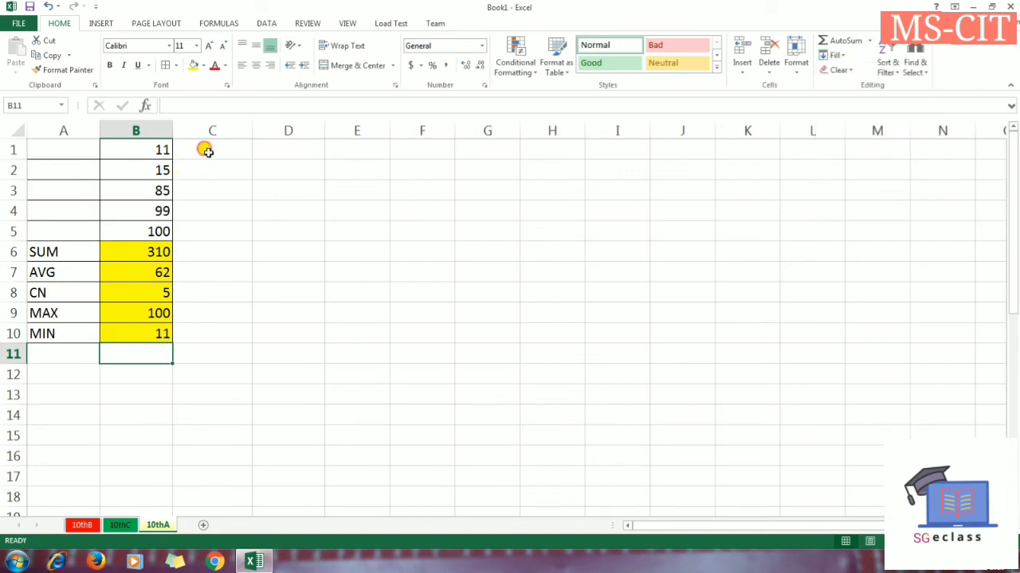
pyautogui.click(206, 151)
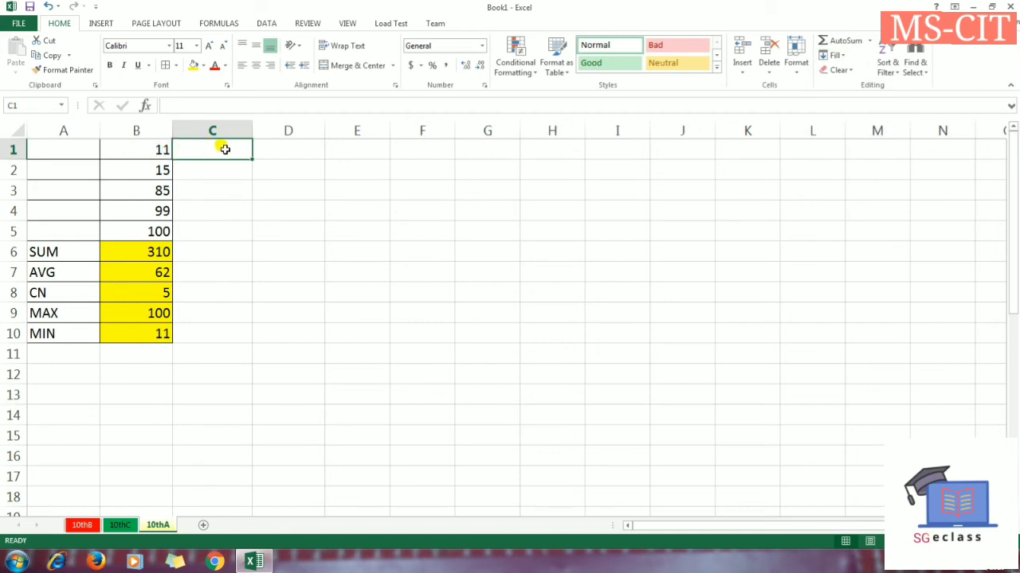
pyautogui.click(835, 55)
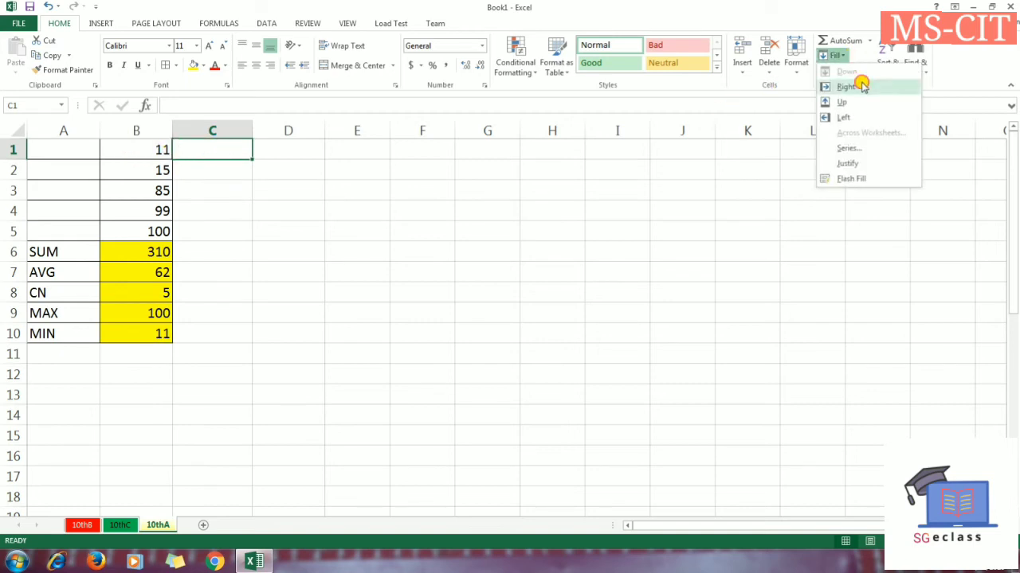
pyautogui.click(862, 86)
# Copy the value of B1 into cell A1 with Fill Left, and repeat Fill Right on cell C1
pyautogui.click(65, 147)
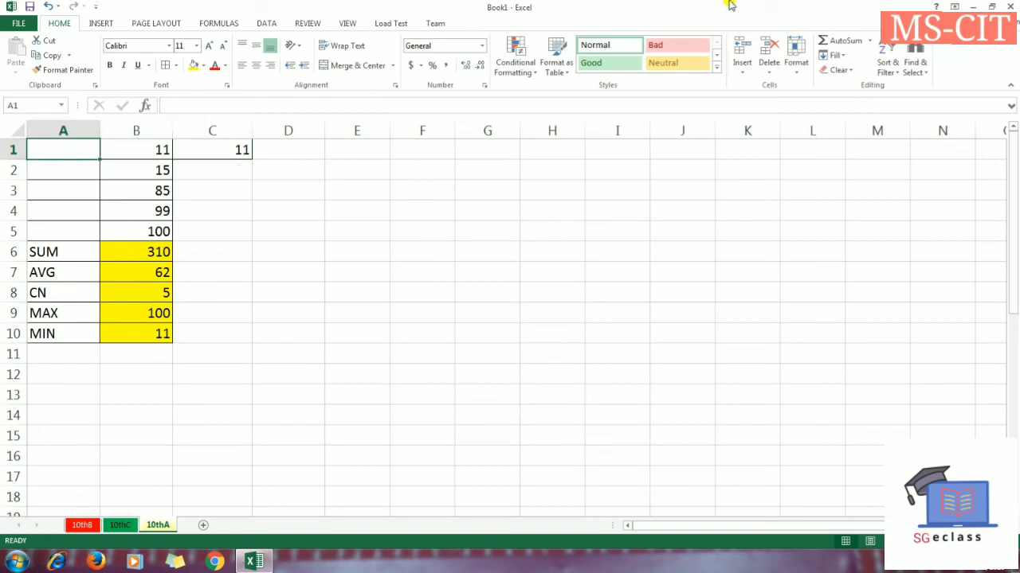
pyautogui.click(833, 55)
pyautogui.click(832, 119)
pyautogui.click(227, 153)
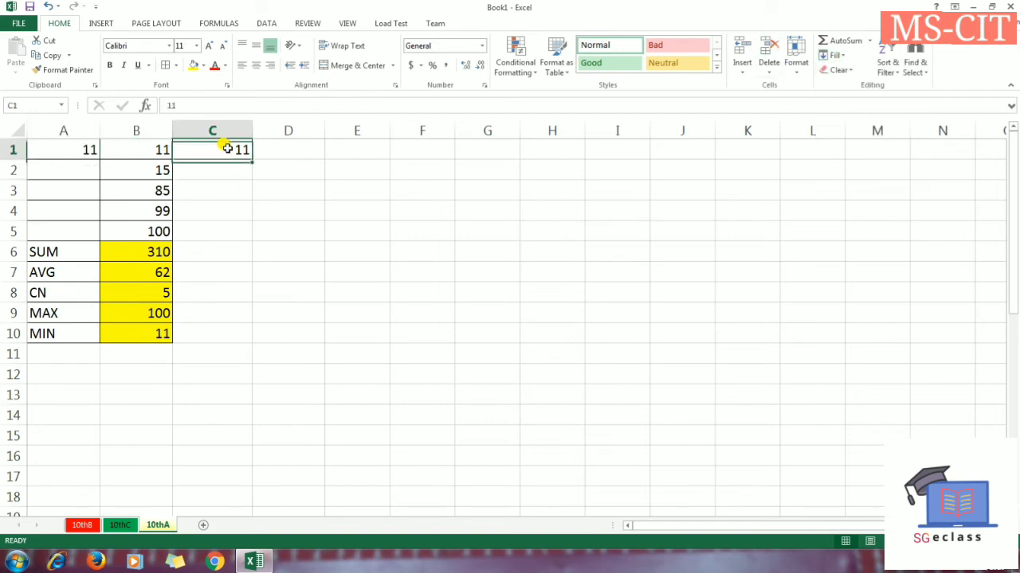
pyautogui.click(833, 56)
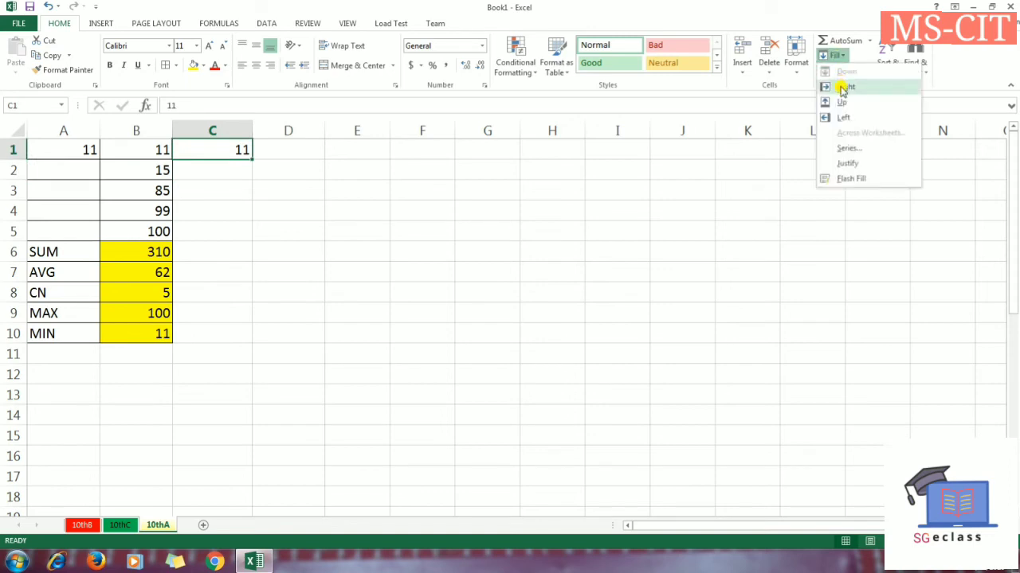
pyautogui.click(842, 88)
pyautogui.click(180, 195)
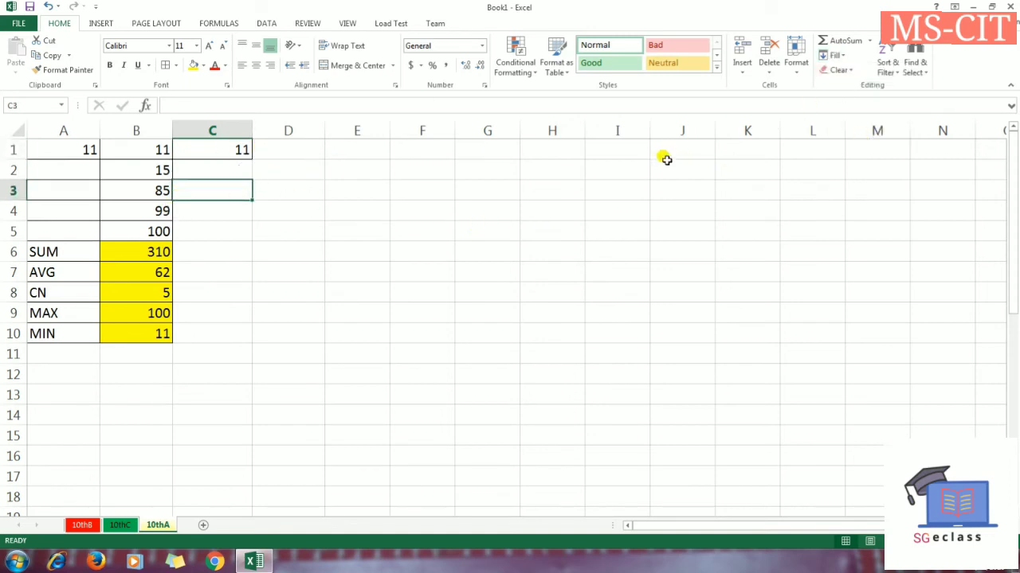
# Clear only the formatting from the result cells B6:B10
pyautogui.click(846, 71)
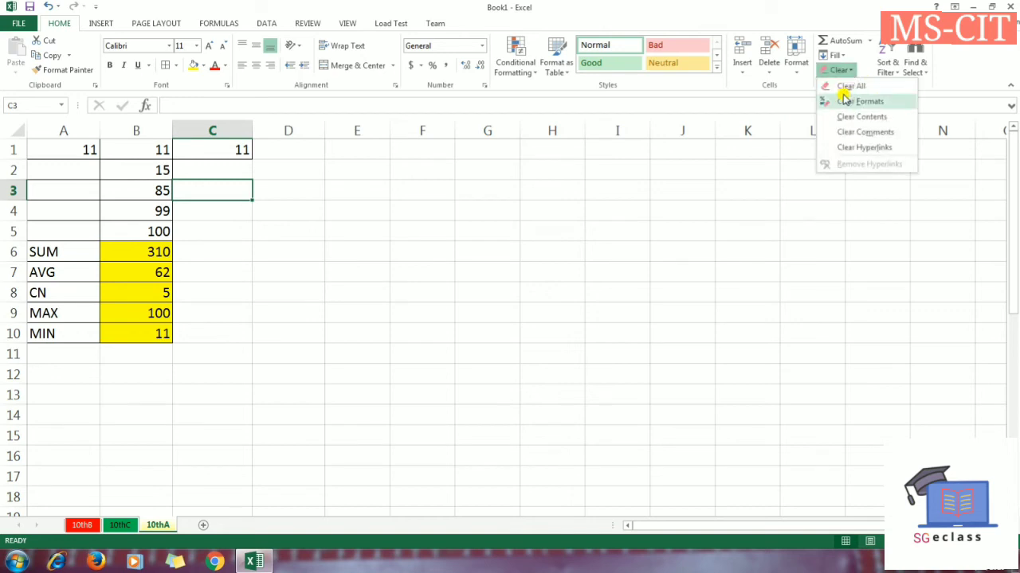
pyautogui.click(118, 250)
pyautogui.click(139, 313)
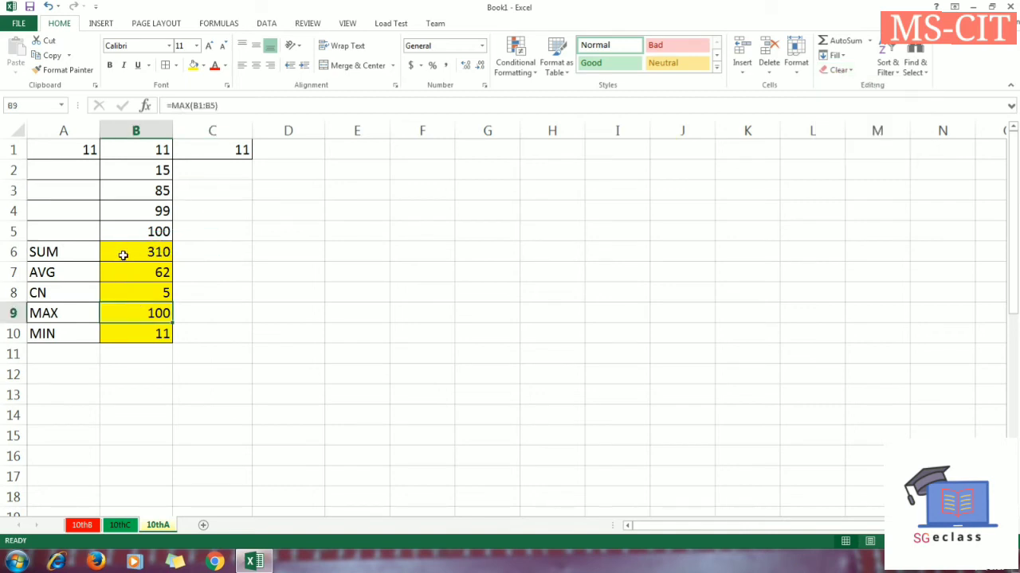
pyautogui.moveTo(123, 255); pyautogui.dragTo(133, 333)
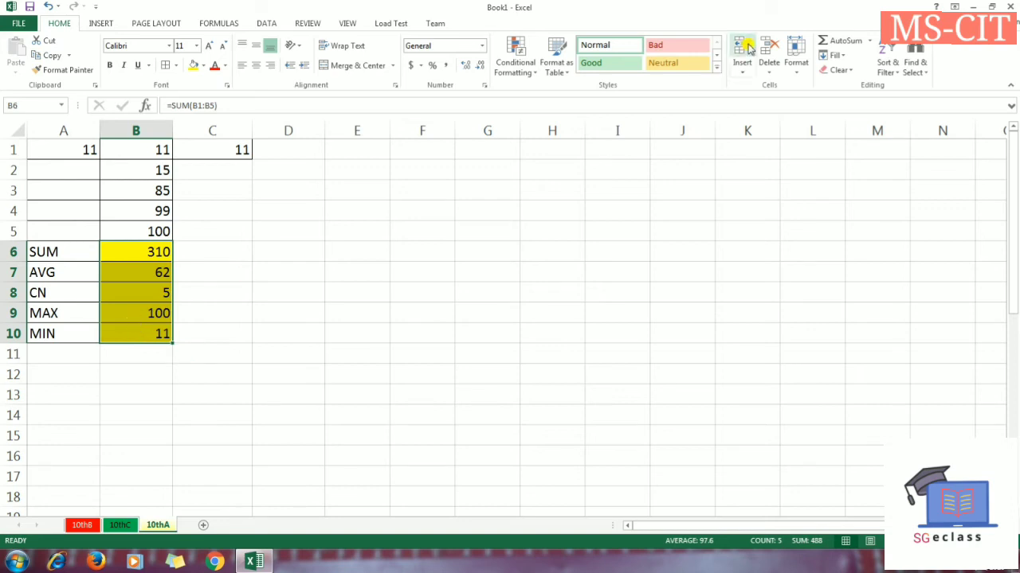
pyautogui.click(848, 70)
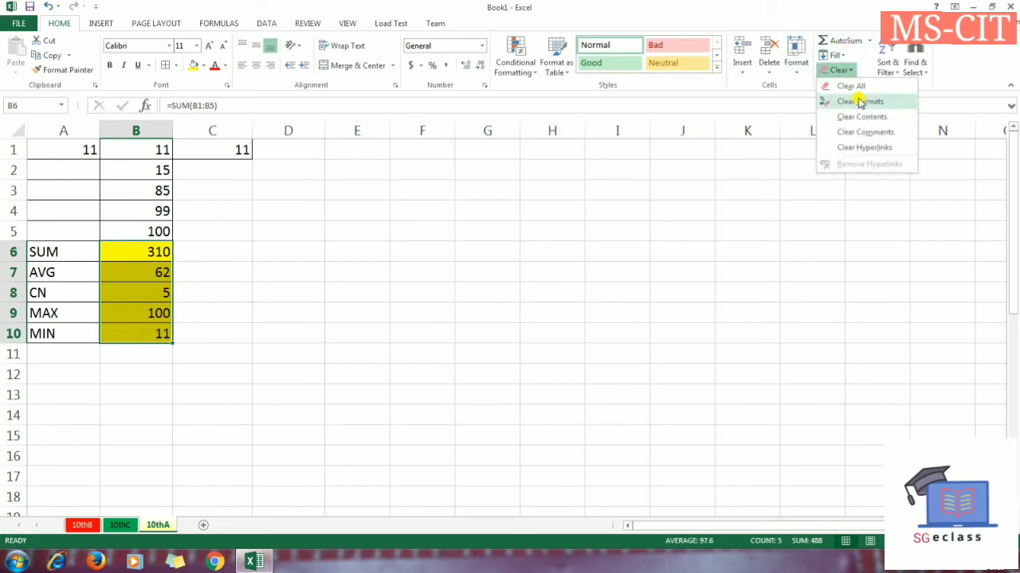
pyautogui.click(860, 101)
pyautogui.click(348, 316)
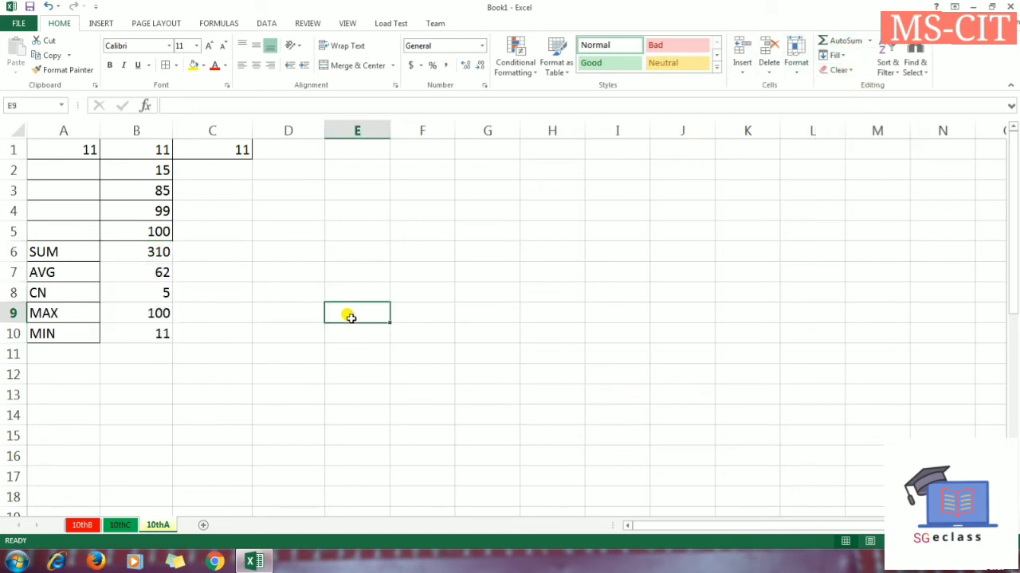
pyautogui.click(116, 334)
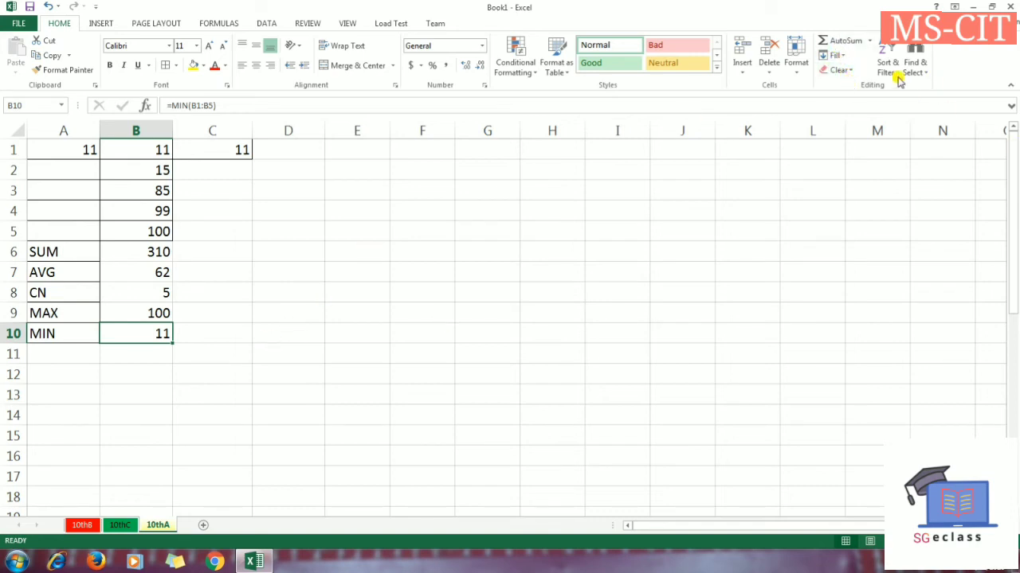
# Enter 1 in E2 and 2 in E3, and extend the number series down to 10 in E11
pyautogui.click(368, 151)
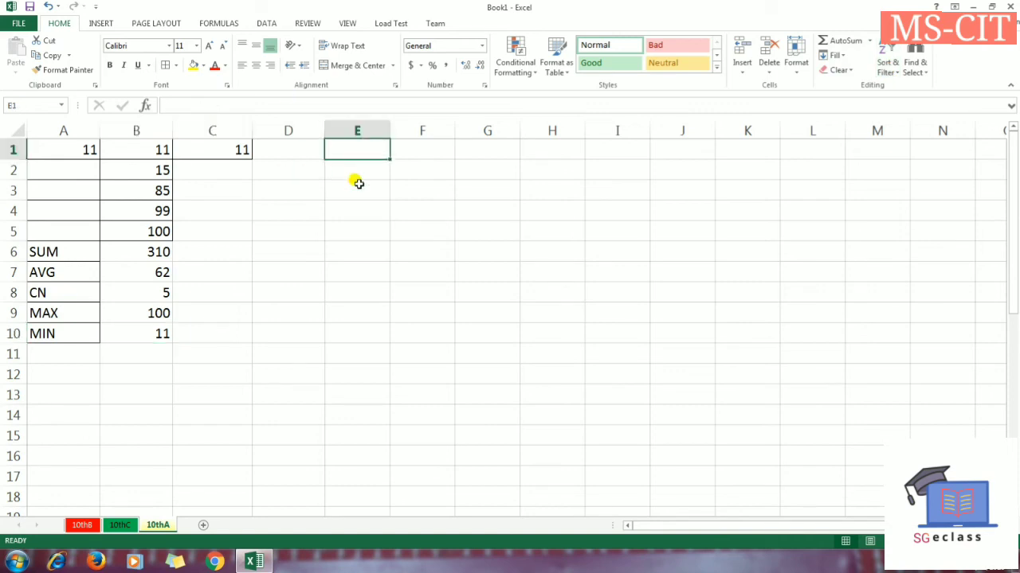
pyautogui.click(359, 175)
pyautogui.write('1')
pyautogui.press('Return')
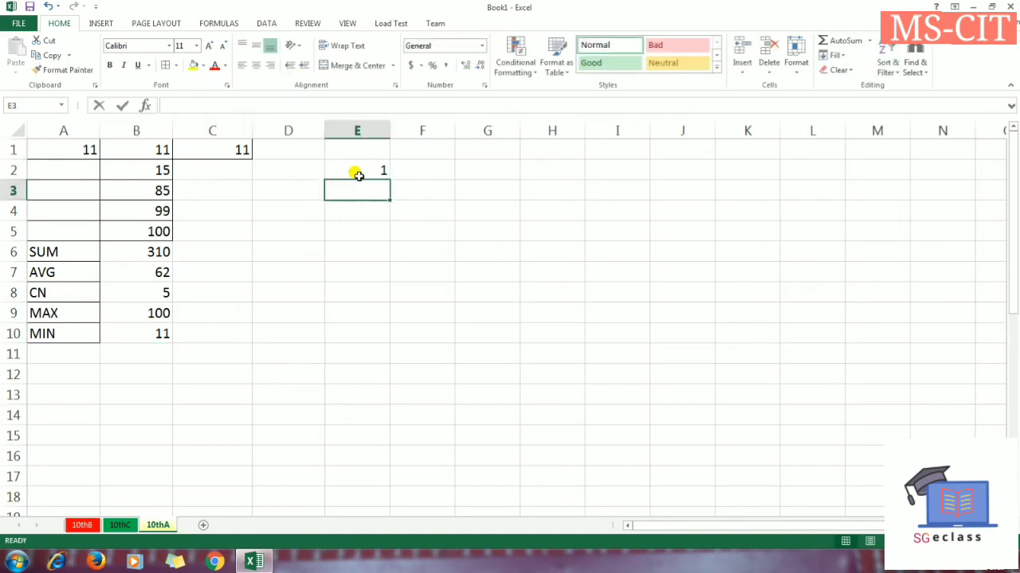
pyautogui.write('2')
pyautogui.click(358, 171)
pyautogui.moveTo(358, 171); pyautogui.dragTo(357, 187)
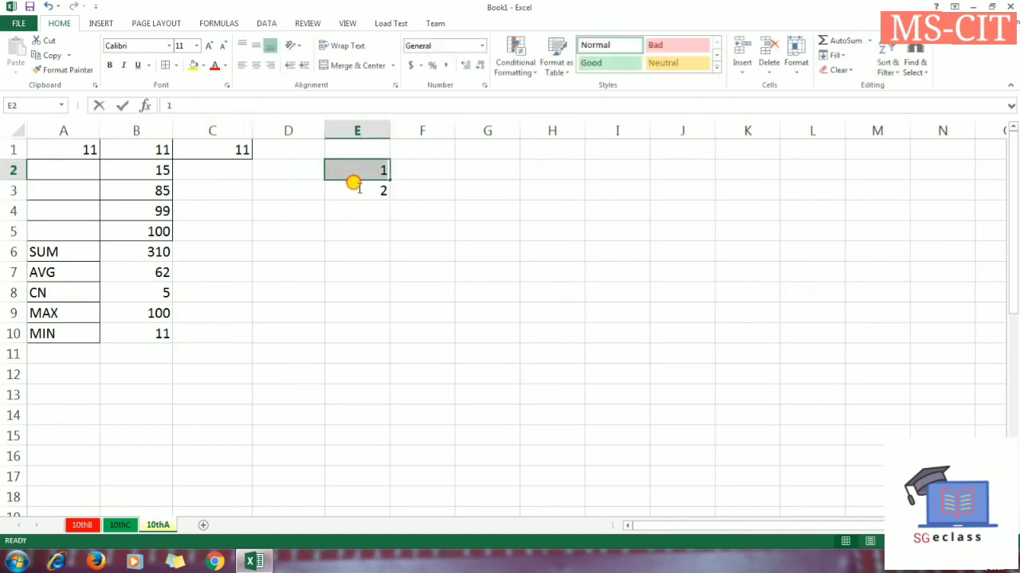
pyautogui.moveTo(338, 226); pyautogui.dragTo(337, 211)
pyautogui.moveTo(338, 169); pyautogui.dragTo(390, 366)
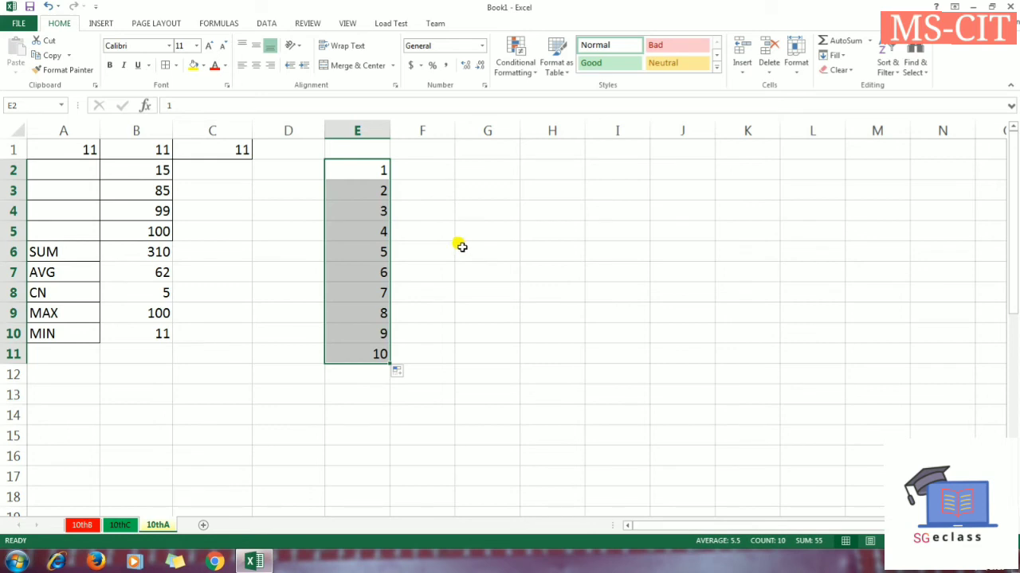
# Sort the numbers in E2:E11 from largest to smallest, and sort them back from smallest to largest
pyautogui.click(888, 75)
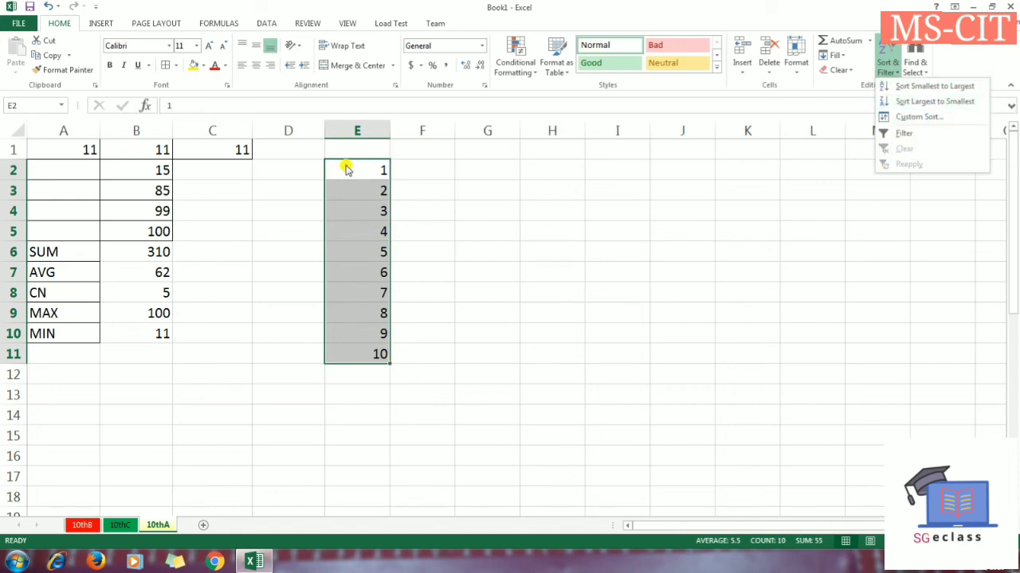
pyautogui.click(918, 104)
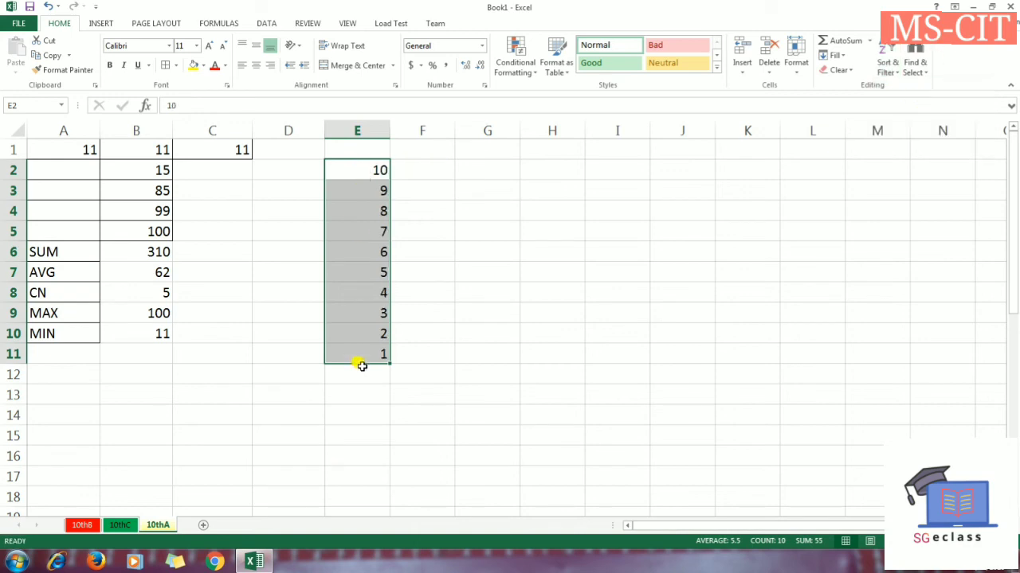
pyautogui.click(898, 70)
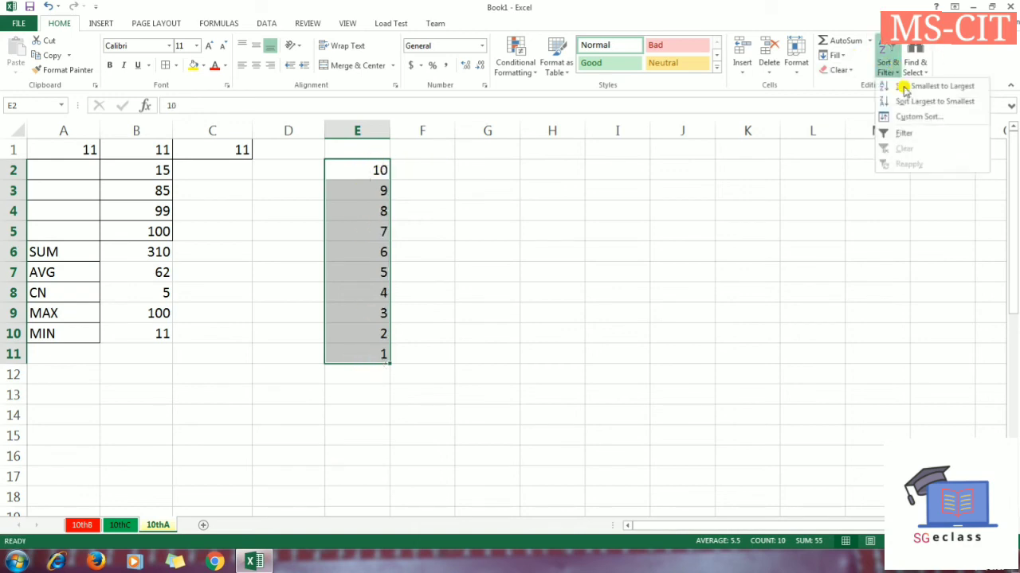
pyautogui.click(906, 87)
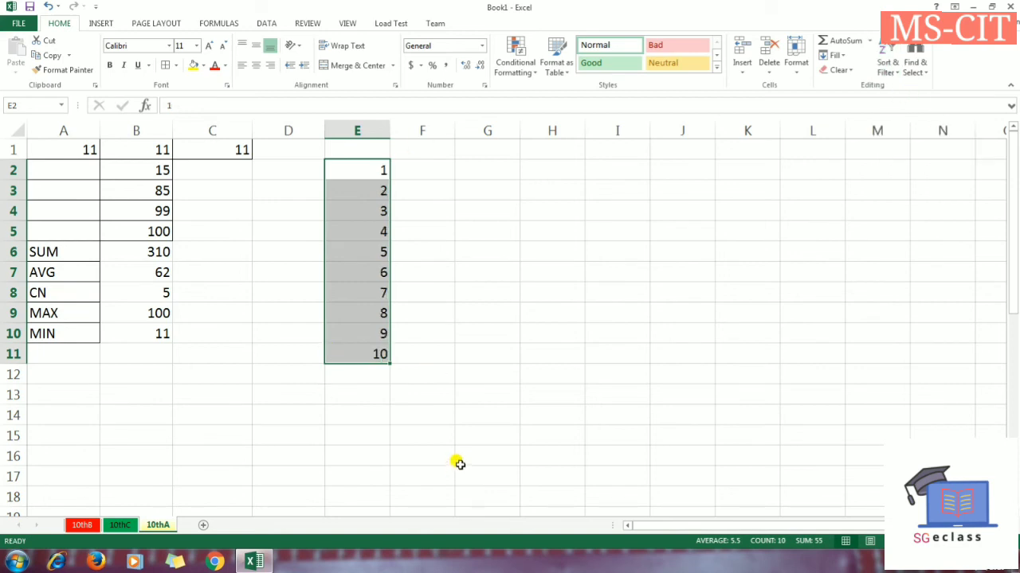
# Search the selected range E2:E11 for 11 with Find Next and Find All
pyautogui.click(914, 63)
pyautogui.click(936, 88)
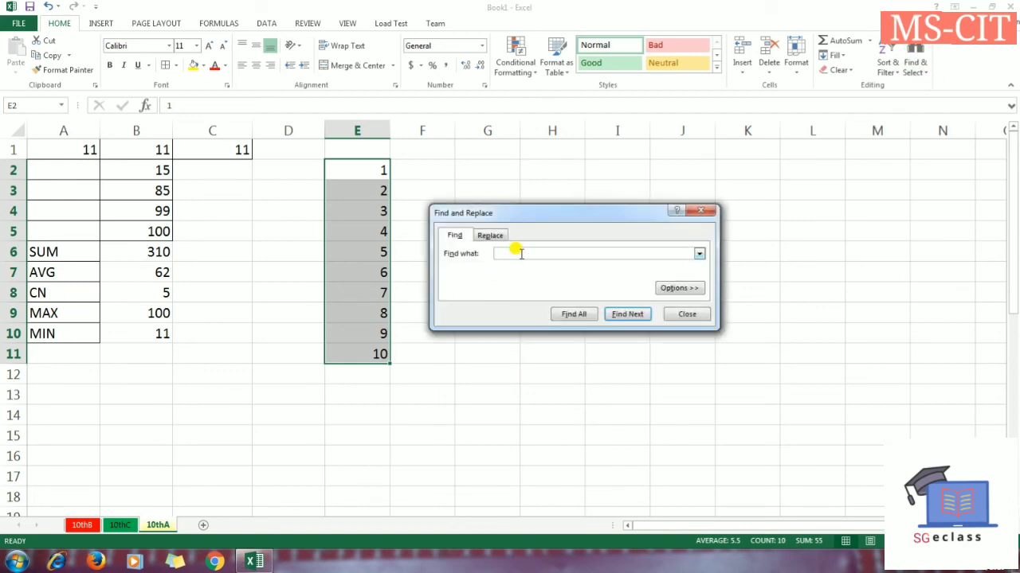
pyautogui.click(626, 314)
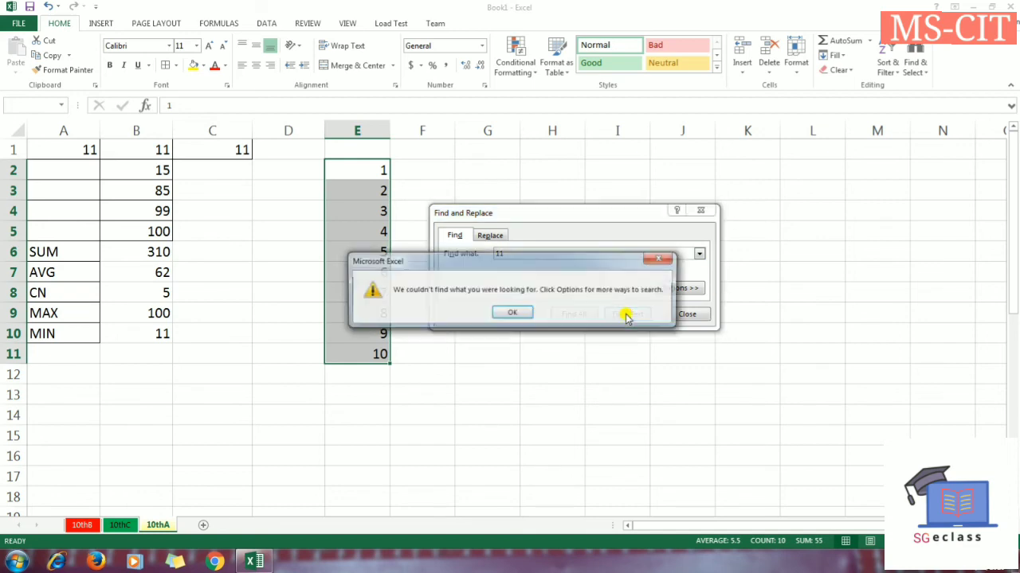
pyautogui.click(517, 313)
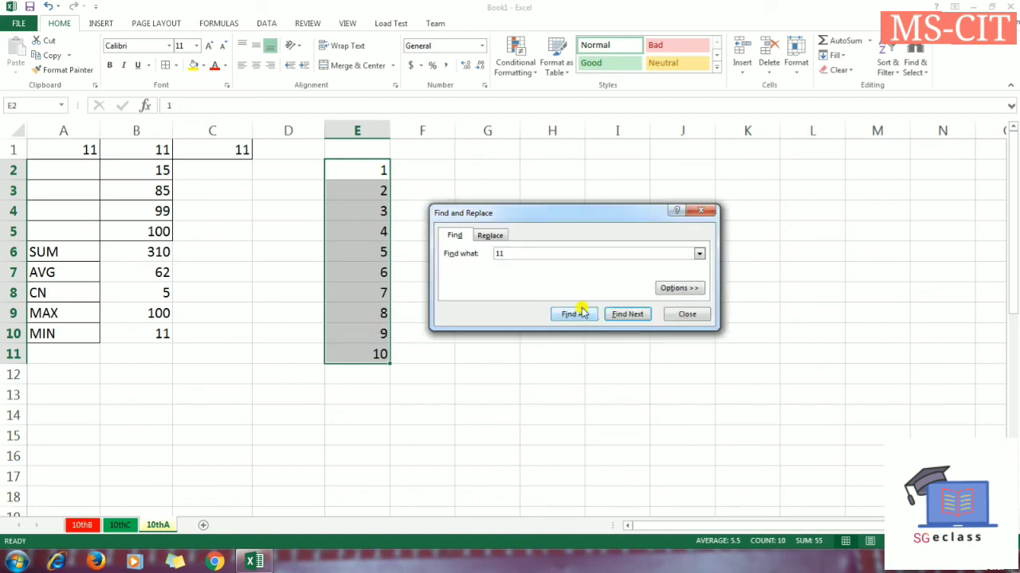
pyautogui.click(575, 315)
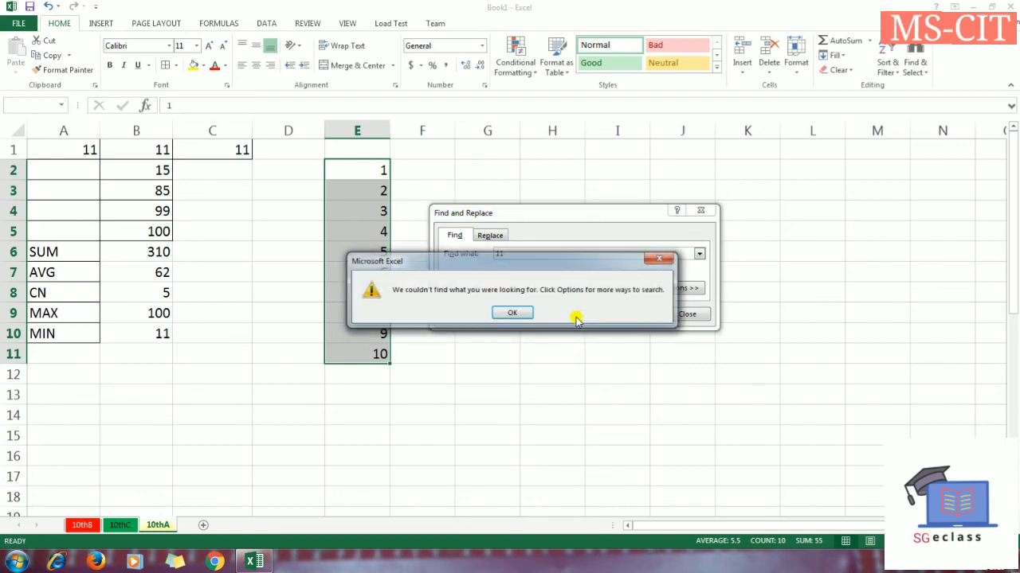
pyautogui.click(512, 314)
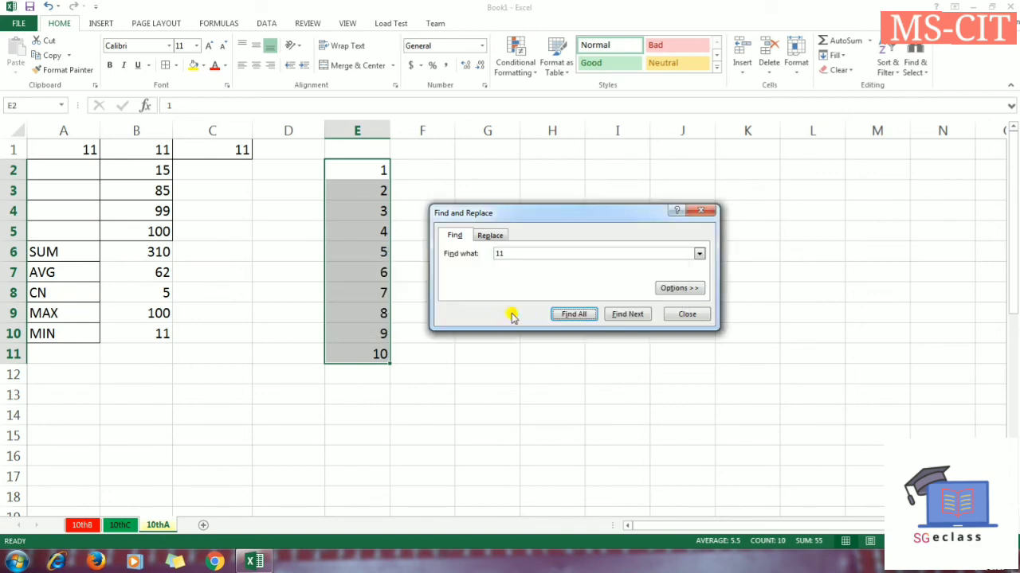
# Deselect the range, find all cells containing 11 in the whole sheet, and close the search dialog
pyautogui.click(439, 171)
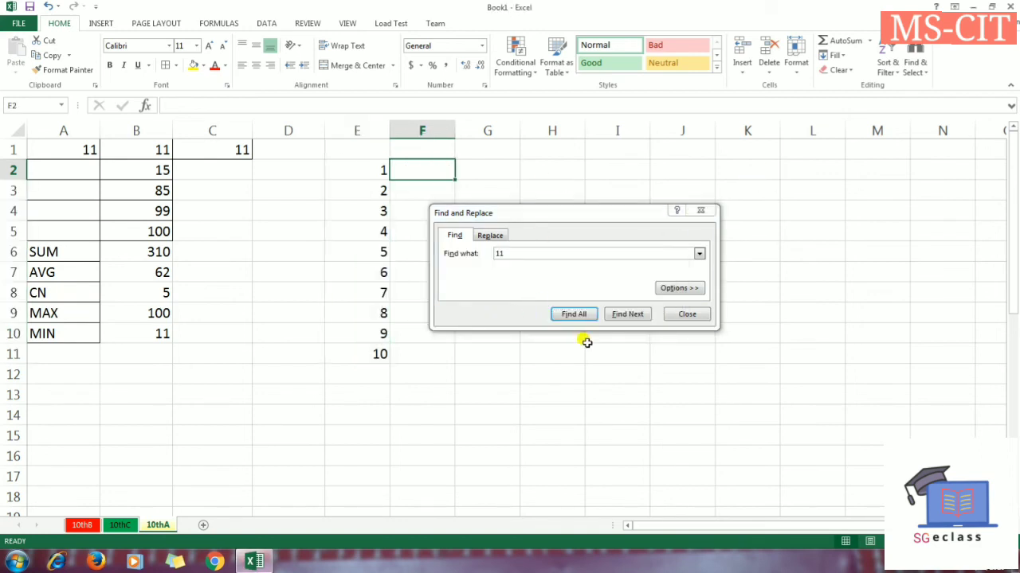
pyautogui.click(572, 316)
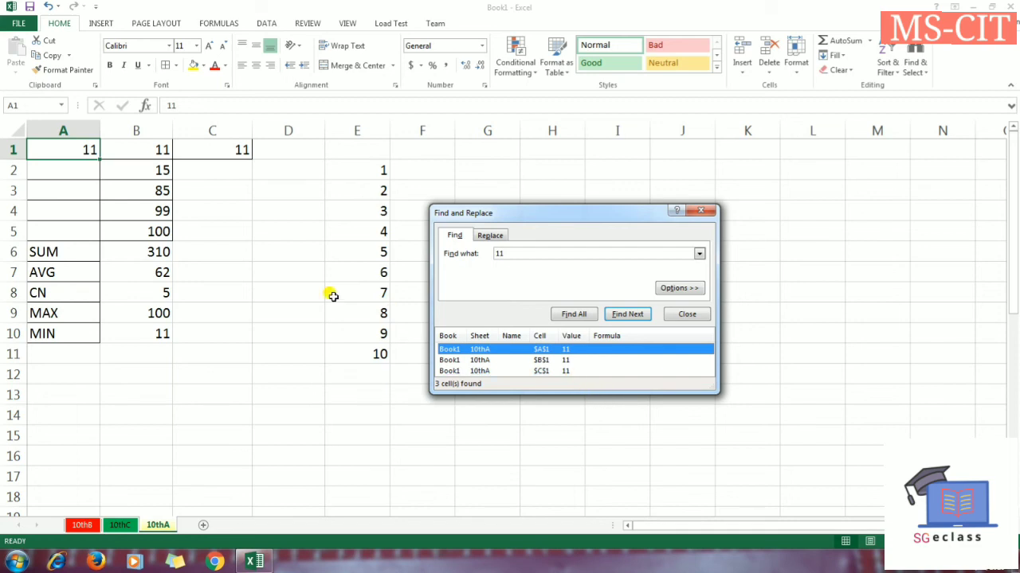
pyautogui.click(700, 211)
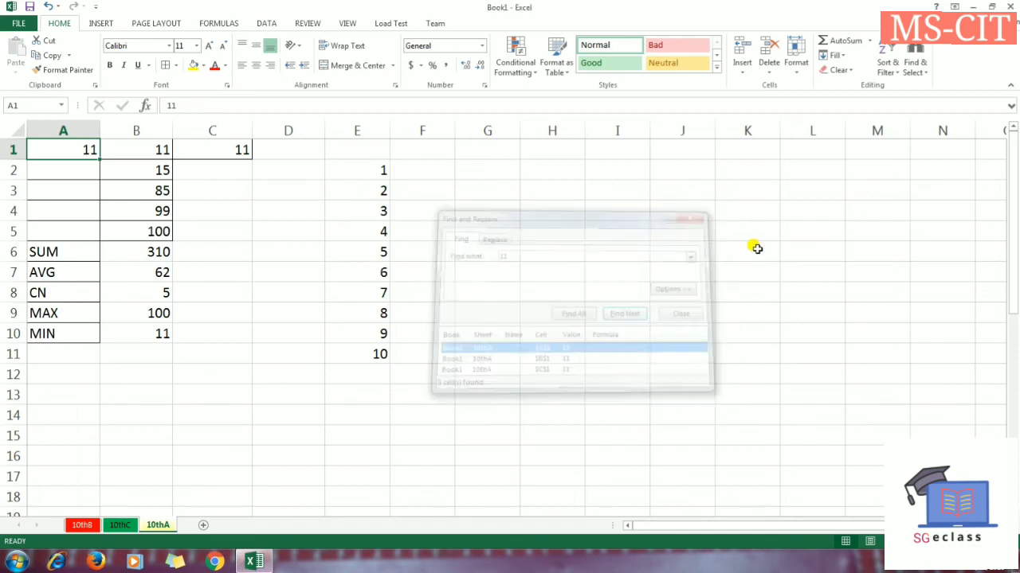
# Replace all occurrences of 85 with 58 in the sheet and close the Find and Replace dialog
pyautogui.click(914, 62)
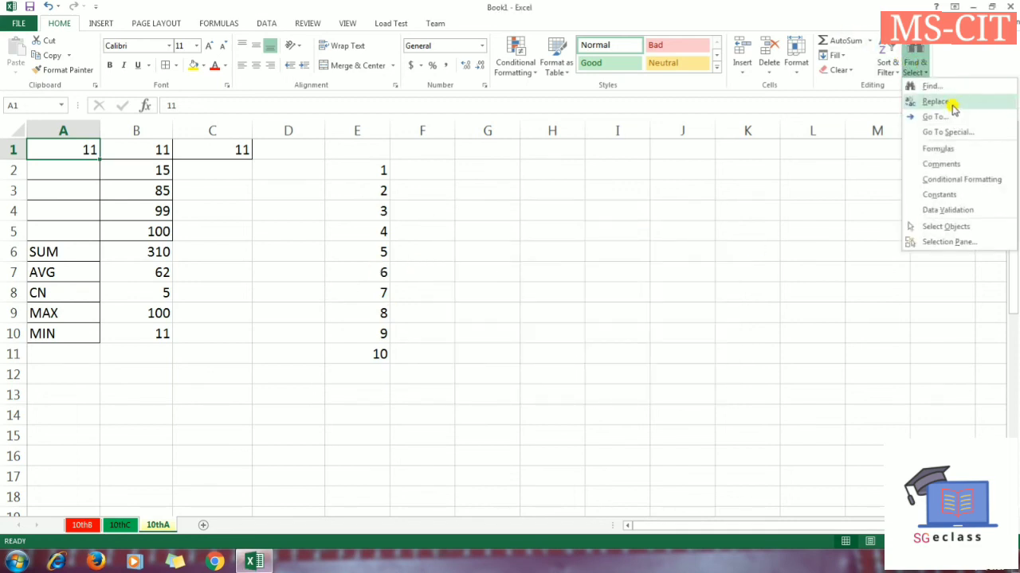
pyautogui.click(940, 101)
pyautogui.click(518, 316)
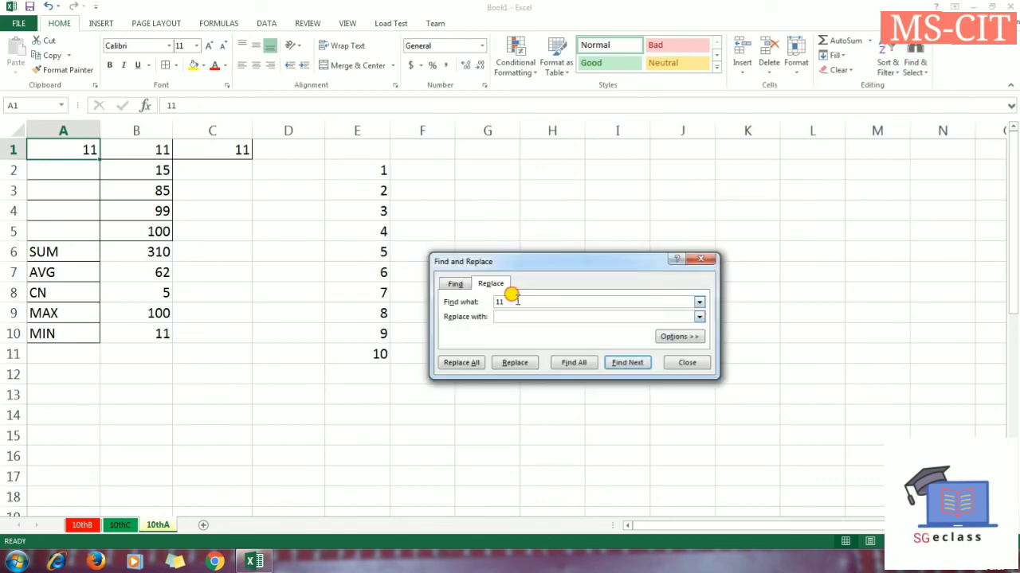
pyautogui.moveTo(516, 300); pyautogui.dragTo(453, 308)
pyautogui.click(502, 316)
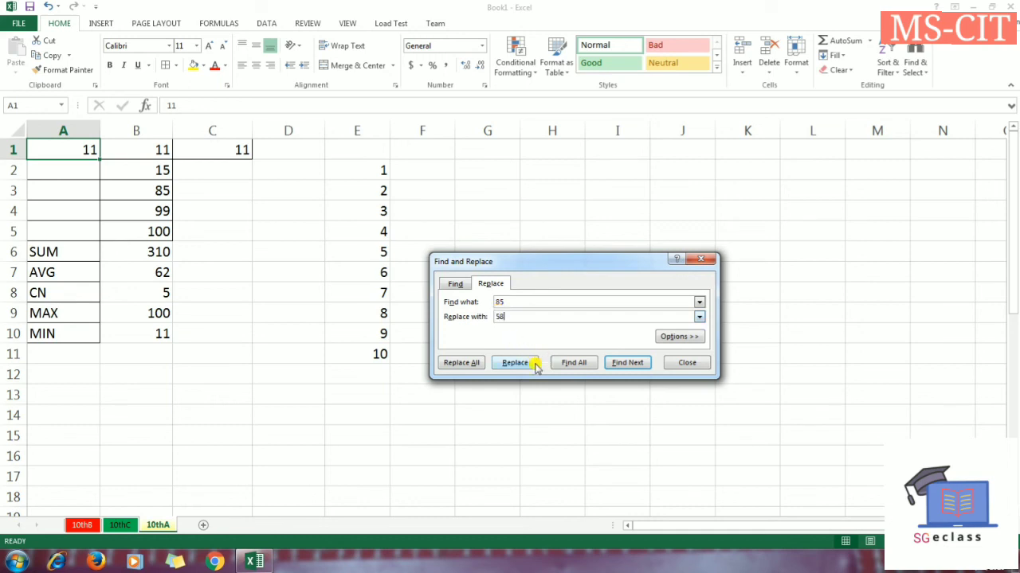
pyautogui.click(460, 363)
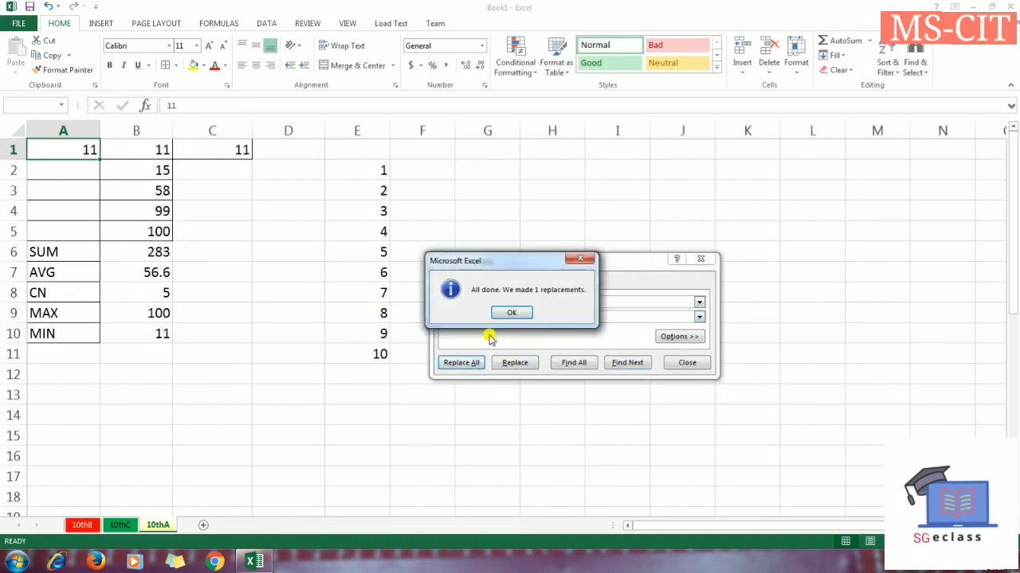
pyautogui.click(510, 313)
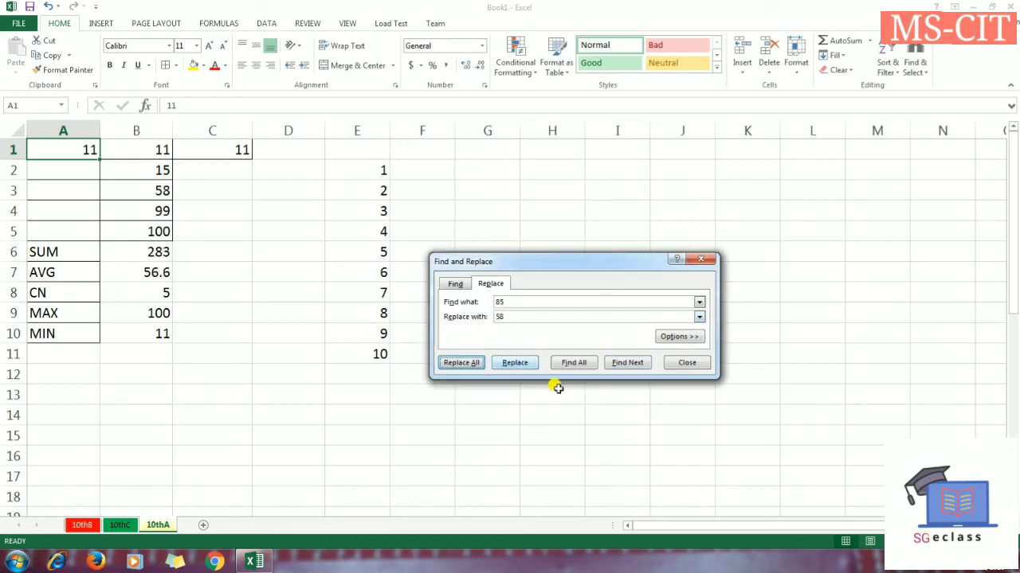
pyautogui.click(683, 360)
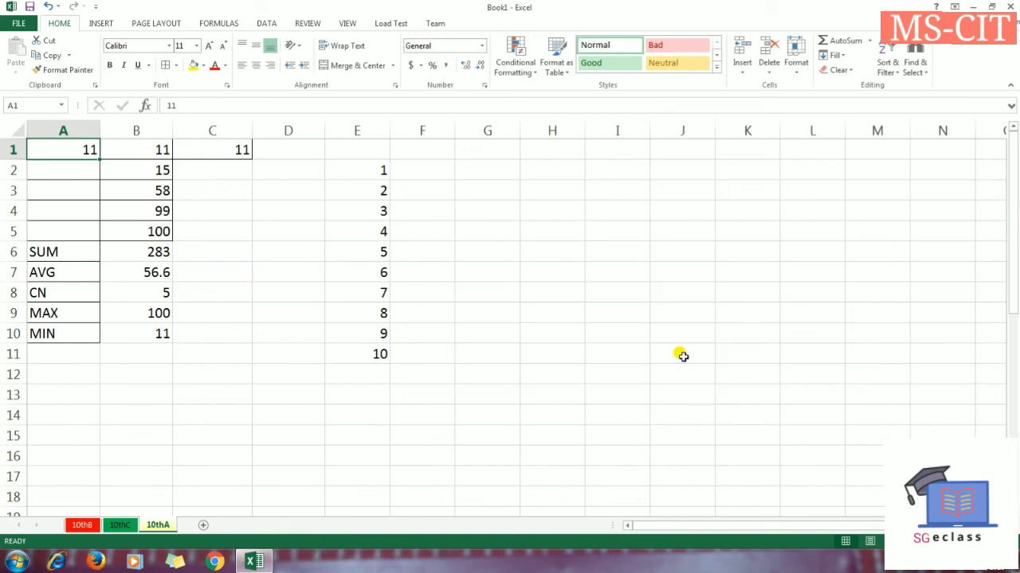
# Check the sum, average, count and maximum cells in B6:B9 after the replacement
pyautogui.click(154, 251)
pyautogui.click(154, 271)
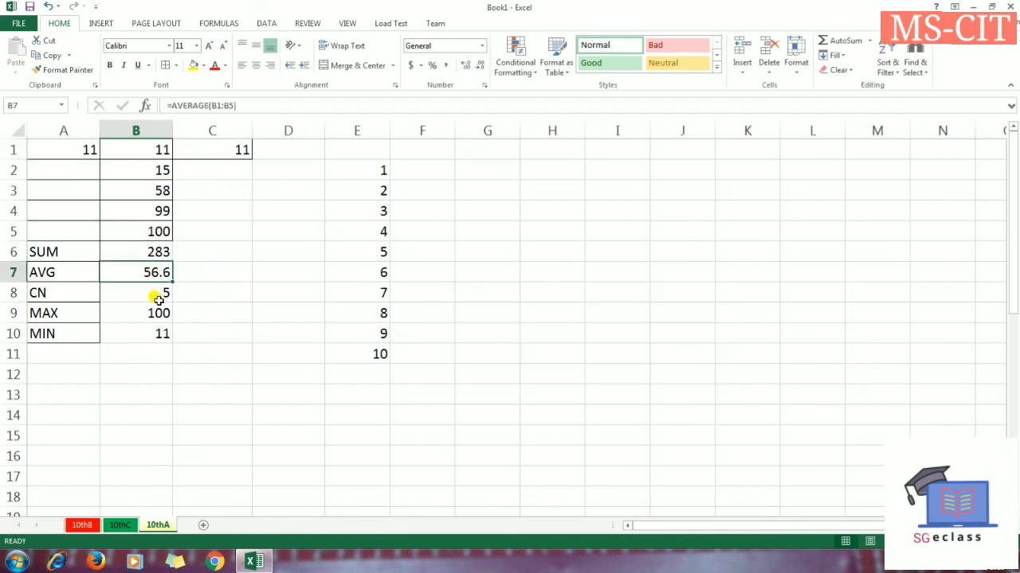
pyautogui.moveTo(155, 293); pyautogui.dragTo(155, 315)
pyautogui.click(160, 253)
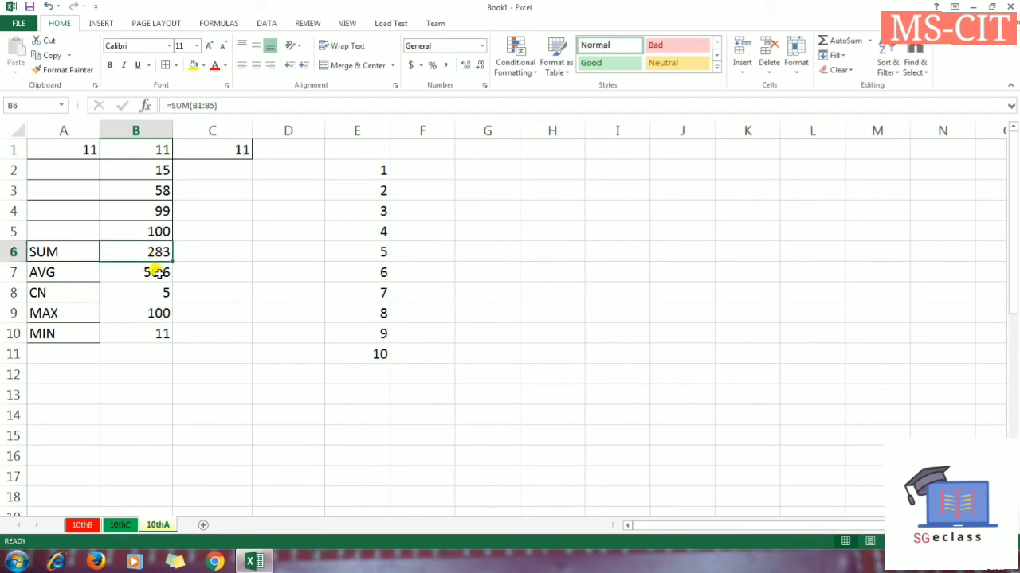
pyautogui.click(155, 271)
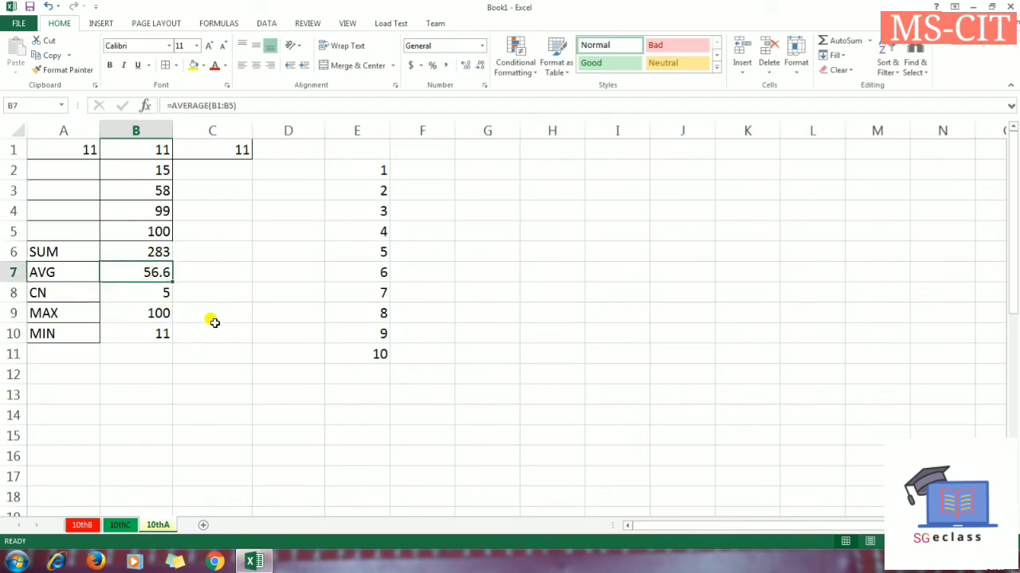
pyautogui.click(915, 63)
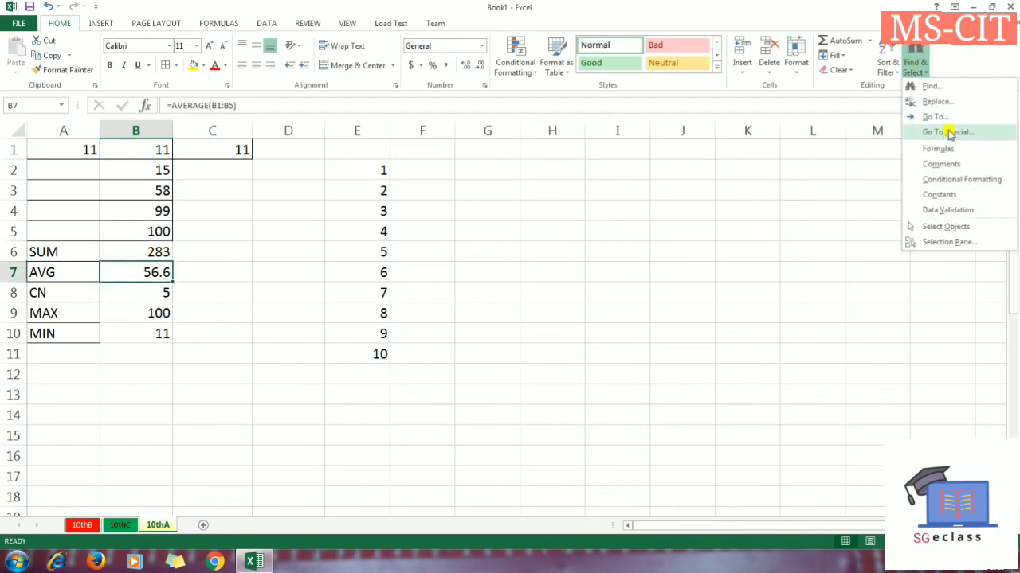
pyautogui.press('Escape')
# Move the active cell from K14 along row 14 to the distant column BK
pyautogui.click(777, 412)
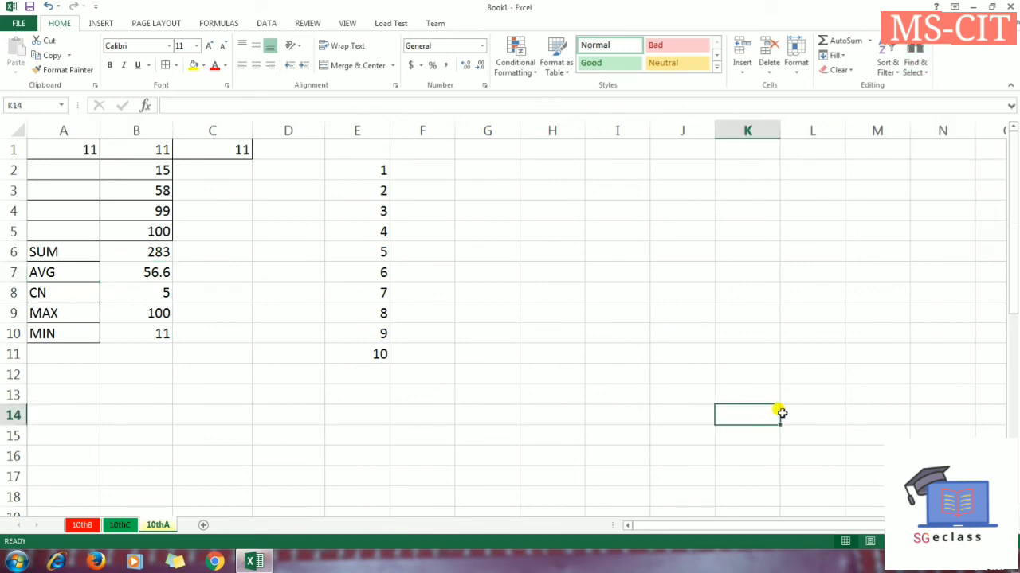
pyautogui.press('Right')
pyautogui.press('Right')
pyautogui.press('Right')
pyautogui.press('Right')
pyautogui.press('Right')
pyautogui.press('Right')
pyautogui.press('Right')
pyautogui.press('Right')
pyautogui.press('Right')
pyautogui.press('Right')
pyautogui.press('Right')
pyautogui.press('Right')
pyautogui.press('Right')
pyautogui.press('Right')
pyautogui.press('Right')
pyautogui.press('Right')
pyautogui.press('Right')
pyautogui.press('Right')
pyautogui.press('Right')
pyautogui.press('Right')
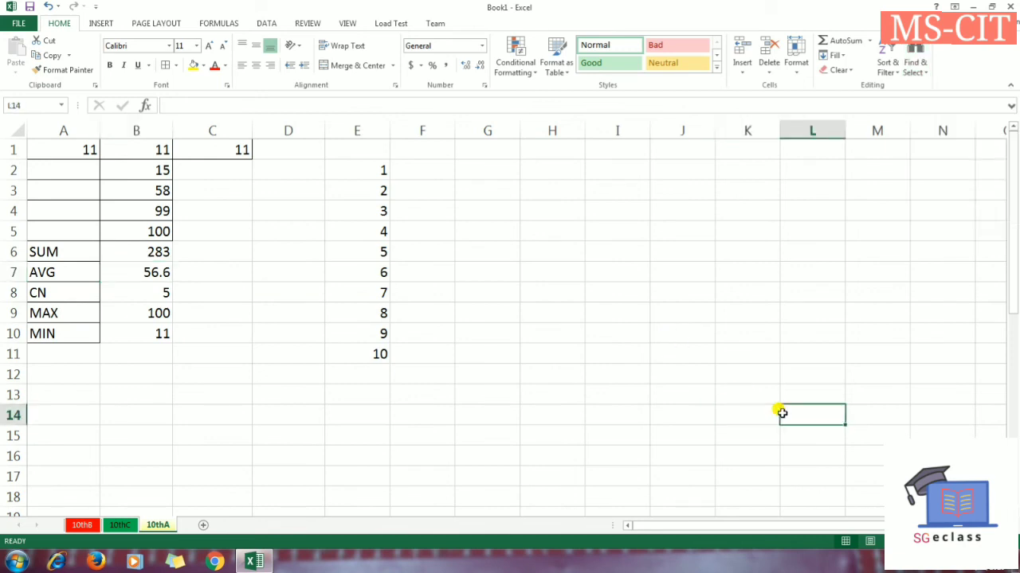
pyautogui.press('Right')
pyautogui.press('Right')
pyautogui.press('Right')
pyautogui.press('Right')
pyautogui.press('Right')
pyautogui.press('Right')
pyautogui.press('Right')
pyautogui.press('Right')
pyautogui.press('Right')
pyautogui.press('Right')
pyautogui.press('Right')
pyautogui.press('Right')
pyautogui.press('Right')
pyautogui.press('Right')
pyautogui.press('Right')
pyautogui.press('Right')
pyautogui.press('Right')
pyautogui.press('Right')
pyautogui.press('Right')
pyautogui.press('Right')
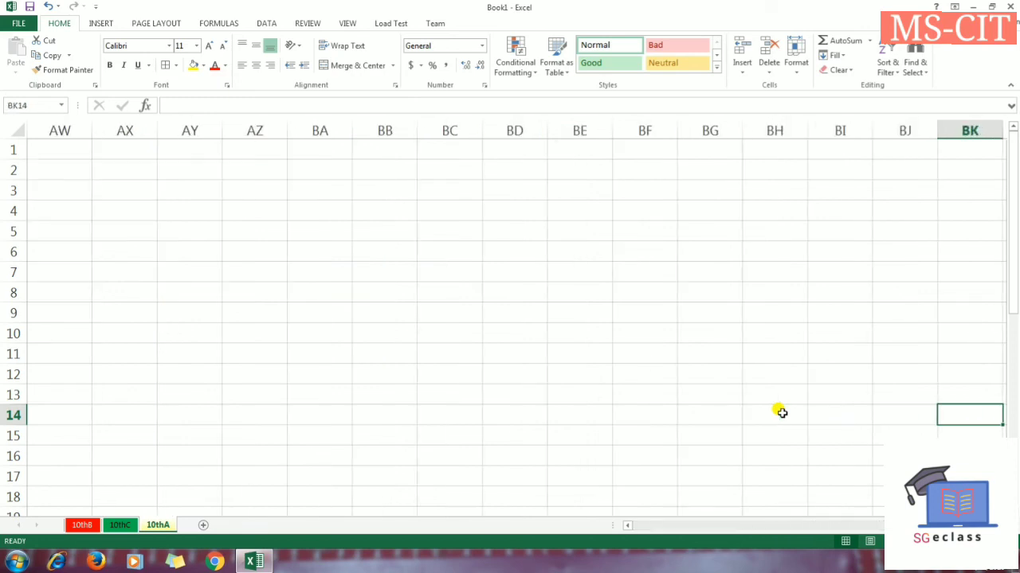
# Move the active cell farther along row 14 from column BK to column II
pyautogui.press('Right')
pyautogui.press('Right')
pyautogui.press('Right')
pyautogui.press('Right')
pyautogui.press('Right')
pyautogui.press('Right')
pyautogui.press('Right')
pyautogui.press('Right')
pyautogui.press('Right')
pyautogui.press('Right')
pyautogui.press('Right')
pyautogui.press('Right')
pyautogui.press('Right')
pyautogui.press('Right')
pyautogui.press('Right')
pyautogui.press('Right')
pyautogui.press('Right')
pyautogui.press('Right')
pyautogui.press('Right')
pyautogui.press('Right')
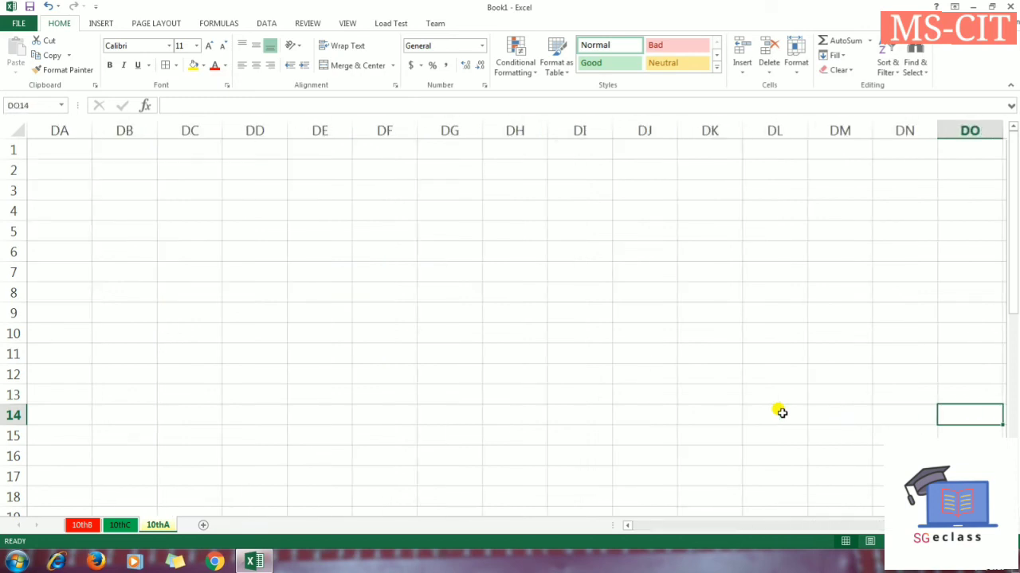
pyautogui.press('Right')
pyautogui.press('Right')
pyautogui.press('Right')
pyautogui.press('Right')
pyautogui.press('Right')
pyautogui.press('Right')
pyautogui.press('Right')
pyautogui.press('Right')
pyautogui.press('Right')
pyautogui.press('Right')
pyautogui.press('Right')
pyautogui.press('Right')
pyautogui.press('Right')
pyautogui.press('Right')
pyautogui.press('Right')
pyautogui.press('Right')
pyautogui.press('Right')
pyautogui.press('Right')
pyautogui.press('Right')
pyautogui.press('Right')
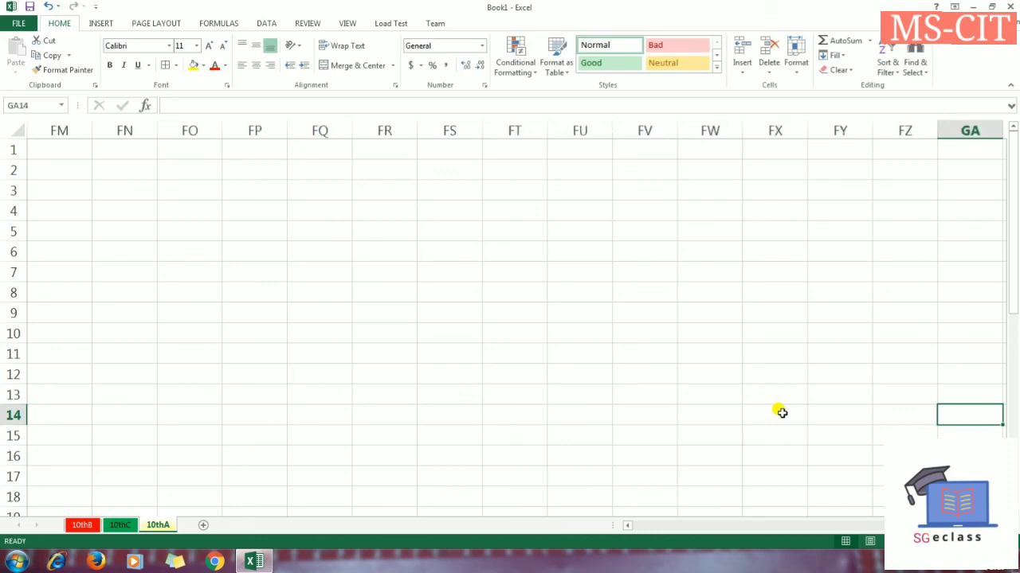
pyautogui.press('Right')
pyautogui.press('Right')
pyautogui.press('Right')
pyautogui.press('Right')
pyautogui.press('Right')
pyautogui.press('Right')
pyautogui.press('Right')
pyautogui.press('Right')
pyautogui.press('Right')
pyautogui.press('Right')
pyautogui.press('Right')
pyautogui.press('Right')
pyautogui.press('Right')
pyautogui.press('Right')
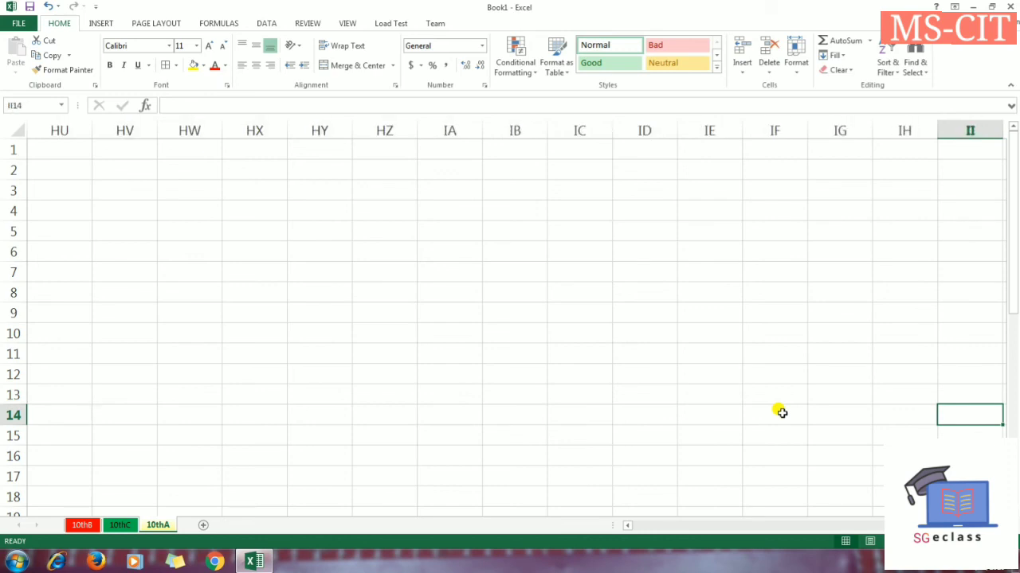
# Move the active cell back along row 14 from column II to column GL
pyautogui.press('Left')
pyautogui.press('Left')
pyautogui.press('Left')
pyautogui.press('Left')
pyautogui.press('Left')
pyautogui.press('Left')
pyautogui.press('Left')
pyautogui.press('Left')
pyautogui.press('Left')
pyautogui.press('Left')
pyautogui.press('Left')
pyautogui.press('Left')
pyautogui.press('Left')
pyautogui.press('Left')
pyautogui.press('Left')
pyautogui.press('Left')
pyautogui.press('Left')
pyautogui.press('Left')
pyautogui.press('Left')
pyautogui.press('Left')
pyautogui.press('Left')
pyautogui.press('Left')
pyautogui.press('Left')
pyautogui.press('Left')
pyautogui.press('Left')
pyautogui.press('Left')
pyautogui.press('Left')
pyautogui.press('Left')
pyautogui.press('Left')
pyautogui.press('Left')
pyautogui.press('Left')
pyautogui.press('Left')
pyautogui.press('Left')
pyautogui.press('Left')
pyautogui.press('Left')
pyautogui.press('Left')
pyautogui.press('Left')
pyautogui.press('Left')
pyautogui.press('Left')
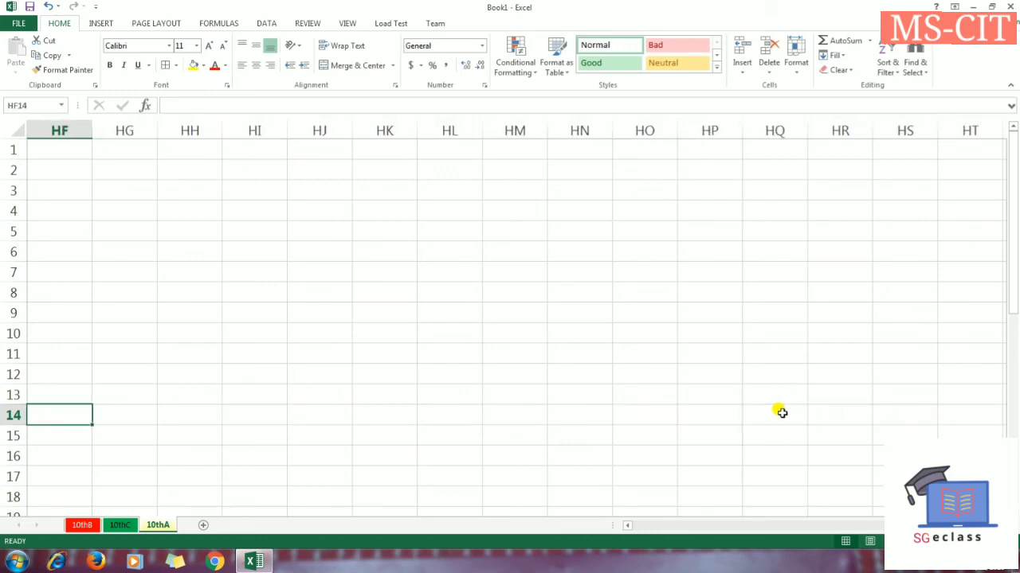
pyautogui.hotkey('ctrl', 'Left')
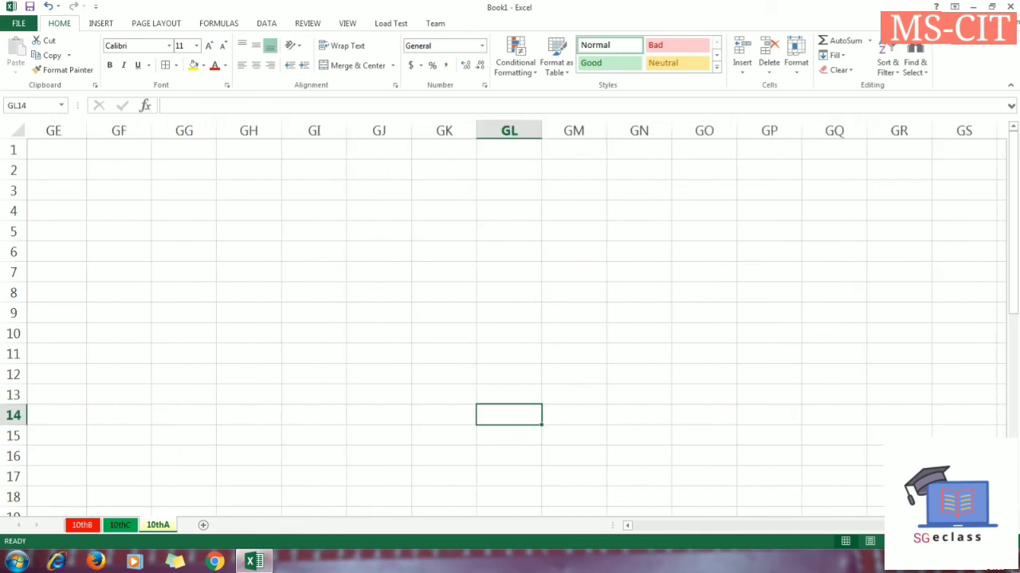
pyautogui.click(627, 527)
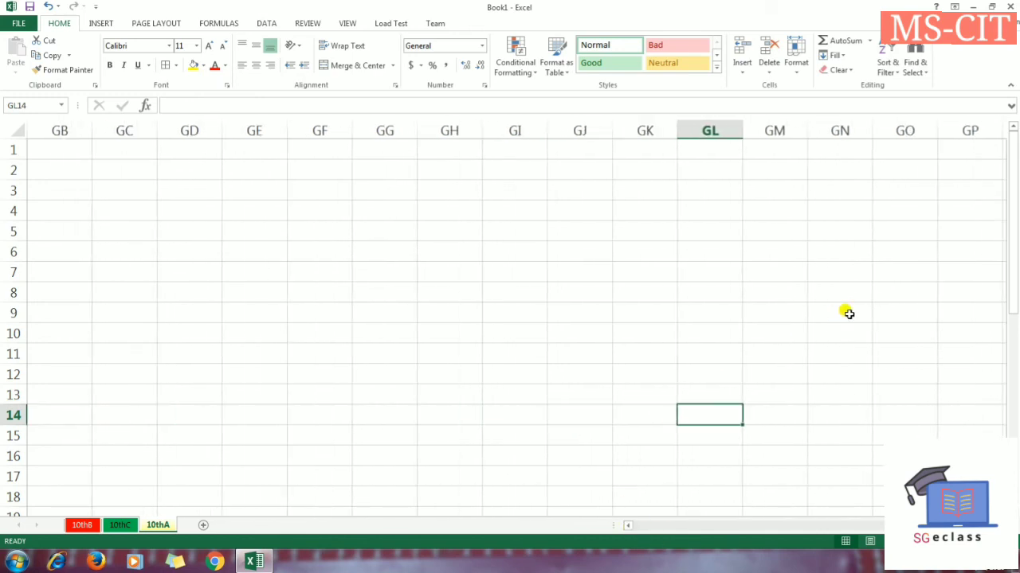
# Open the Go To dialog and begin the cell reference with column letter A
pyautogui.click(920, 75)
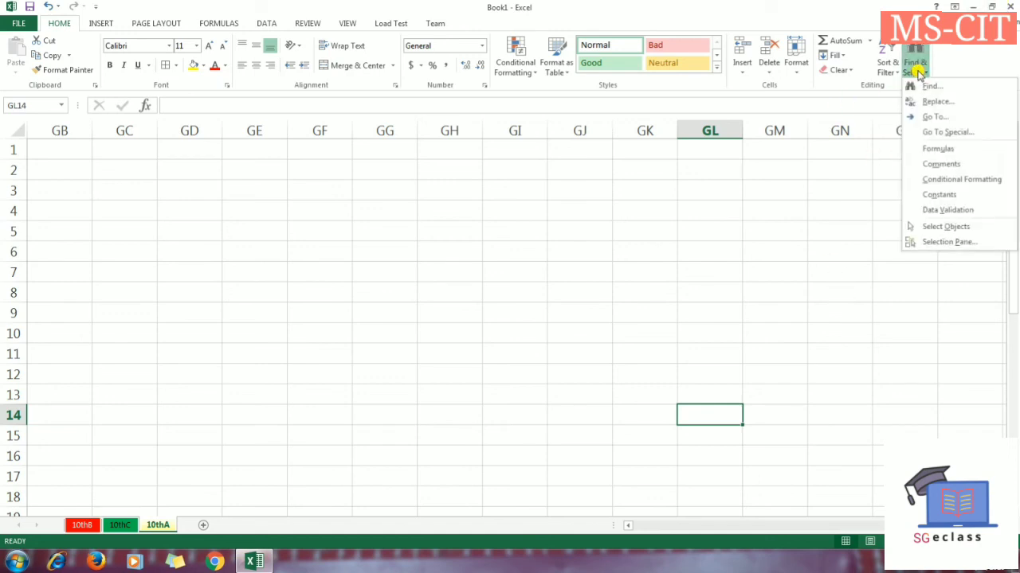
pyautogui.click(938, 117)
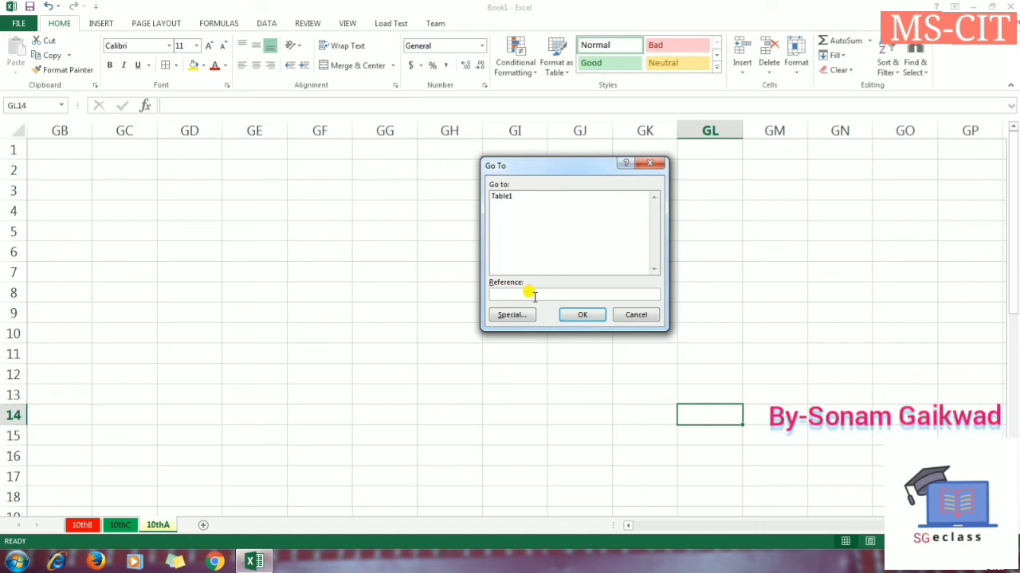
pyautogui.write('A')
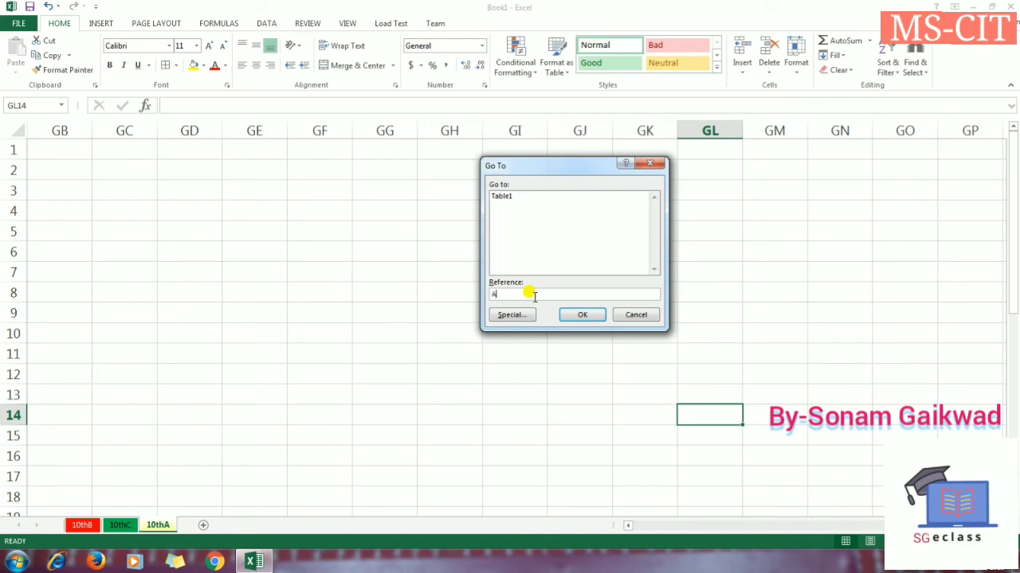